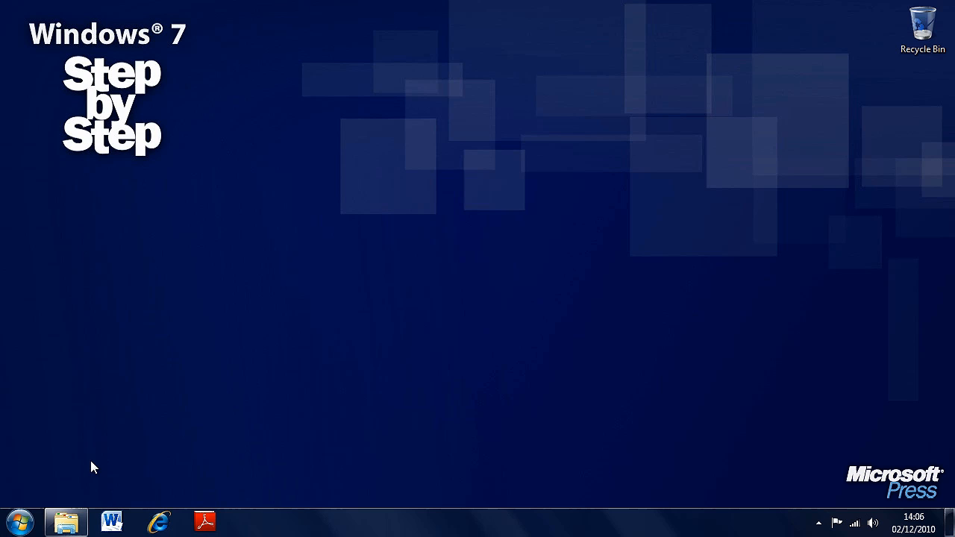
Open the Structure folder inside Windows7SBS in Windows Explorer
click(67, 522)
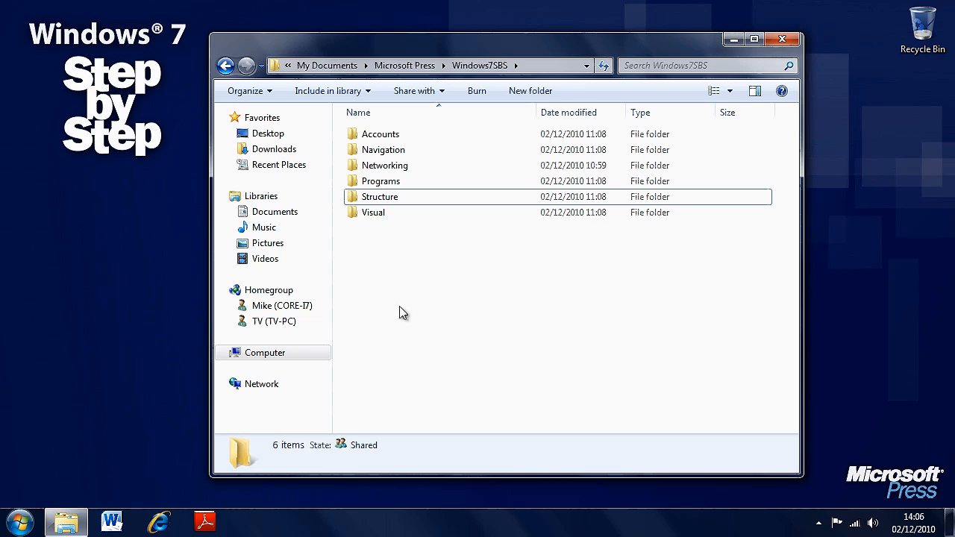
double_click(448, 200)
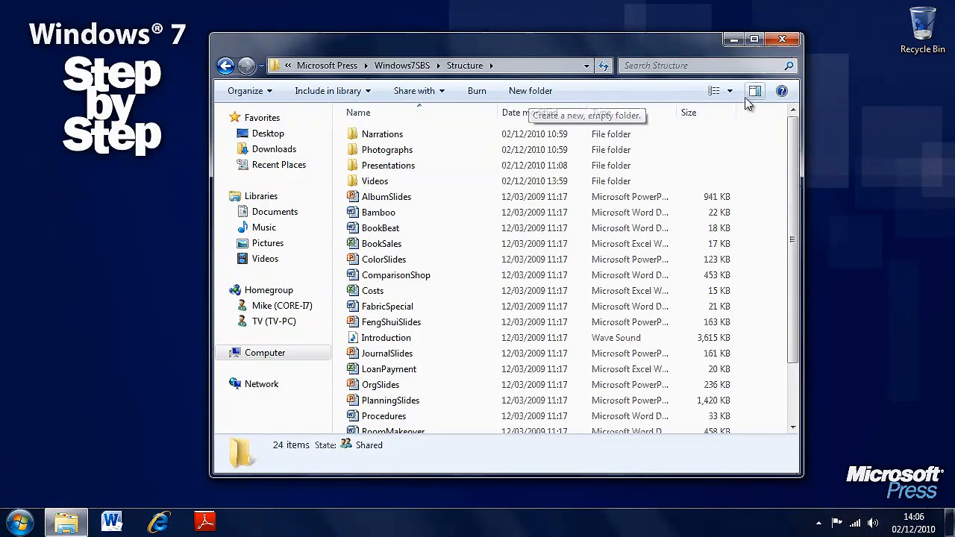
Examine the window's layout options for the menu bar and the details, preview and navigation panes
click(269, 90)
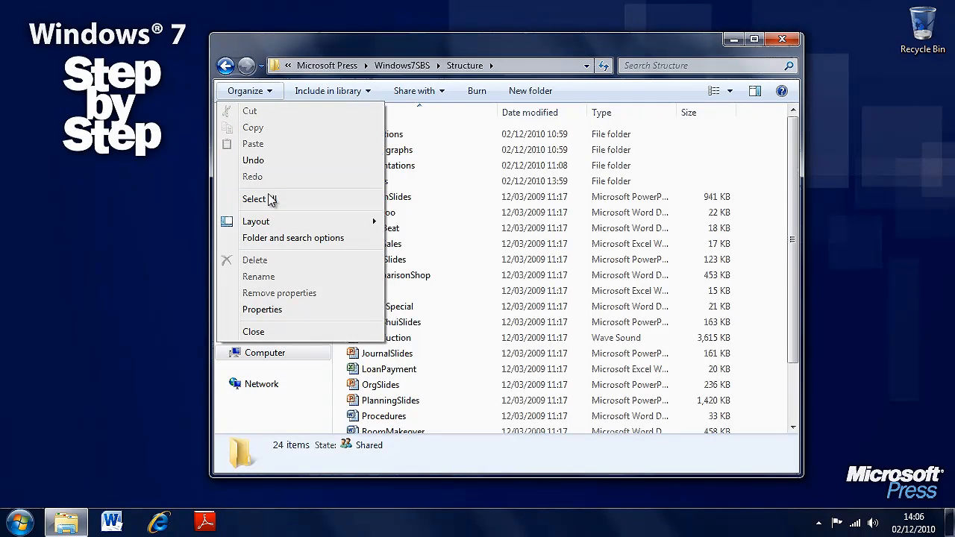
mouse_move(312, 228)
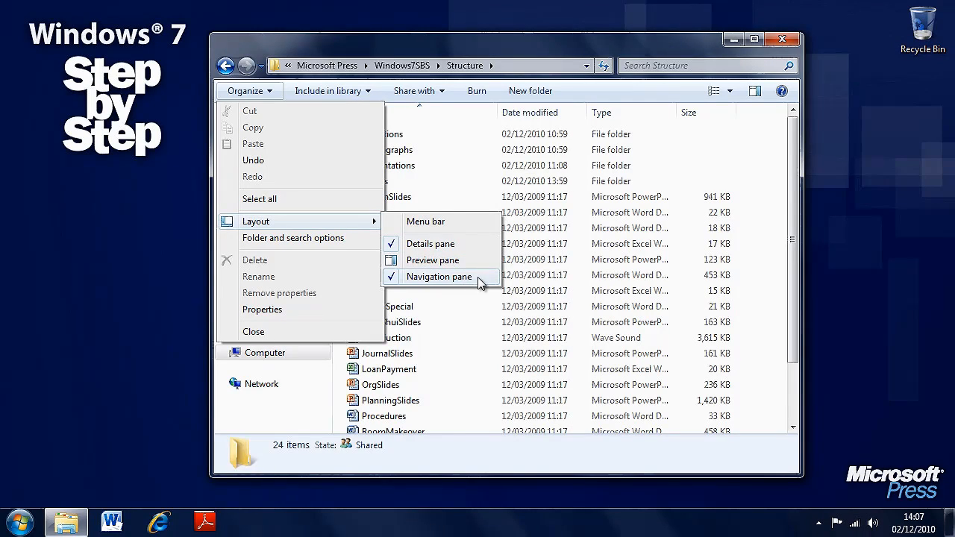
click(288, 412)
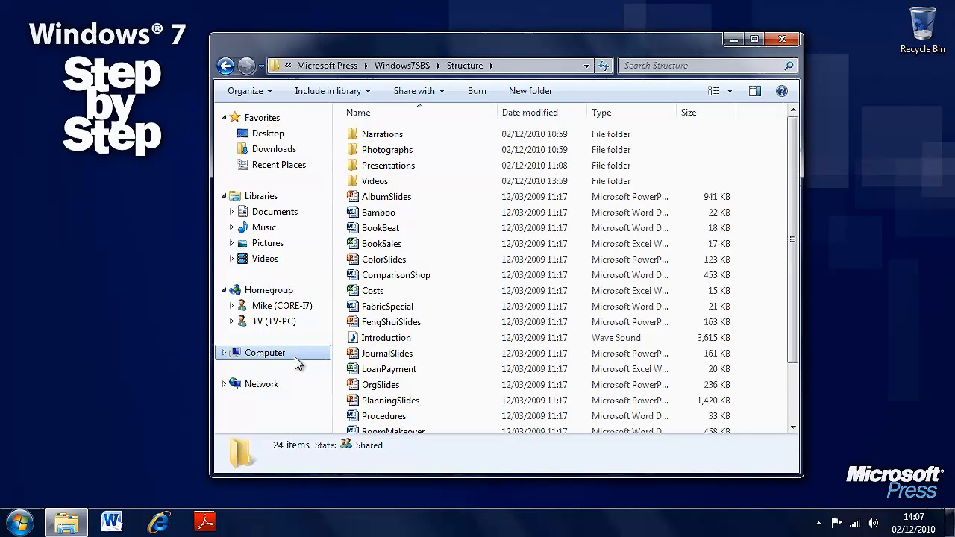
click(256, 91)
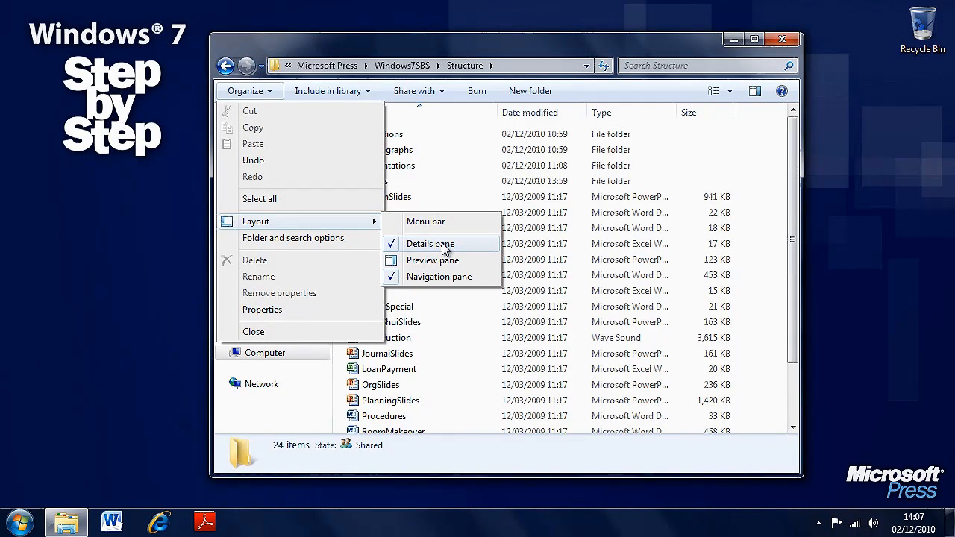
click(640, 88)
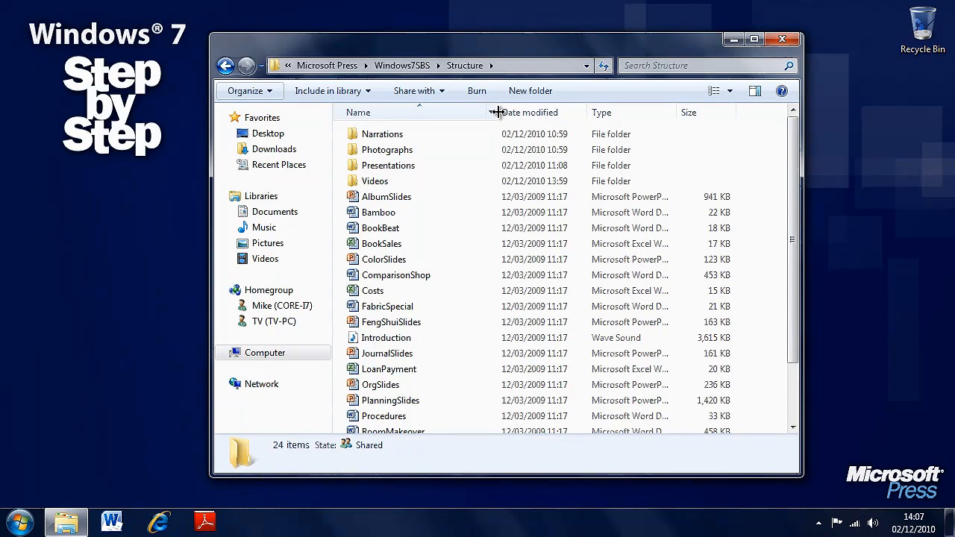
Reorder the columns so that Type comes before Date modified
drag(497, 112, 617, 118)
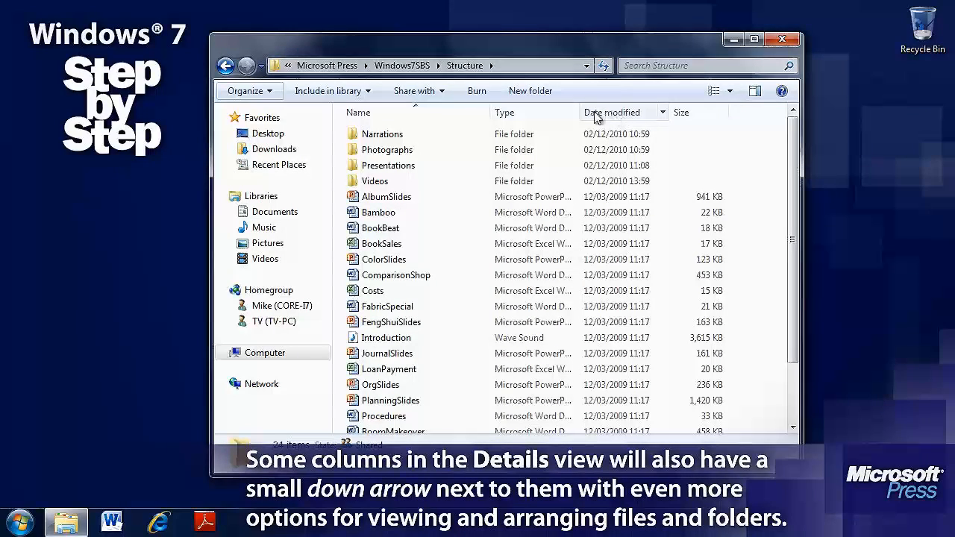
Sort the folder's items by type in ascending and descending order, and return to sorting by name
click(531, 116)
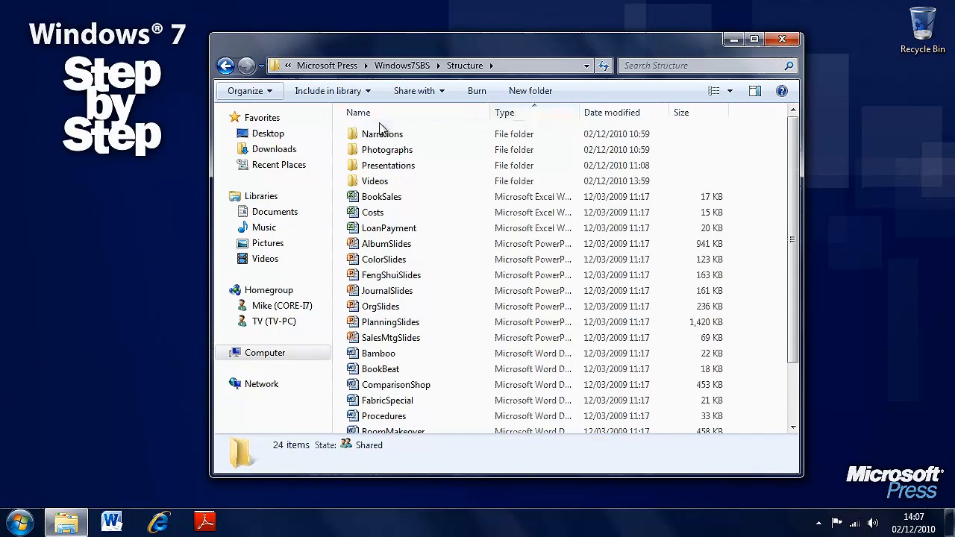
click(523, 117)
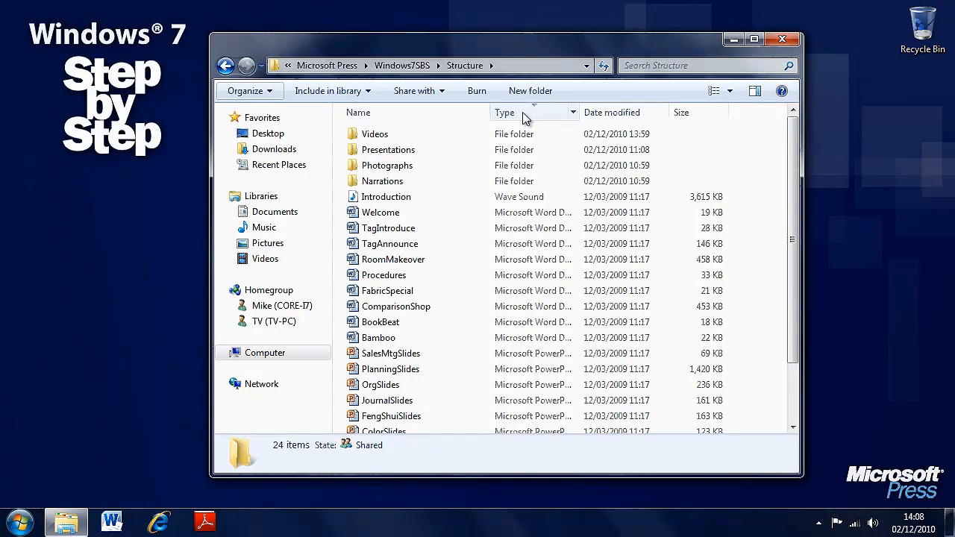
click(522, 117)
click(431, 118)
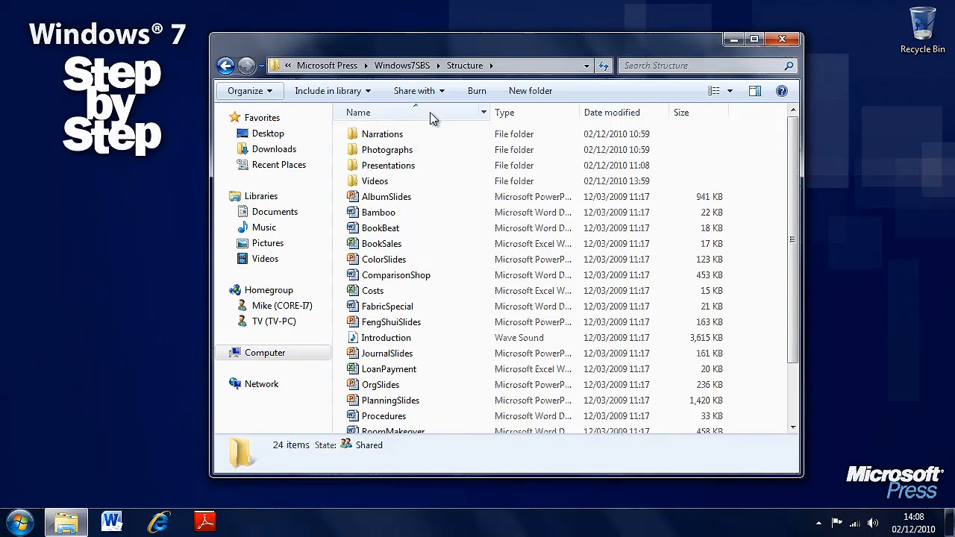
Add the Date created column to the folder's details from the full list of available details
right_click(547, 118)
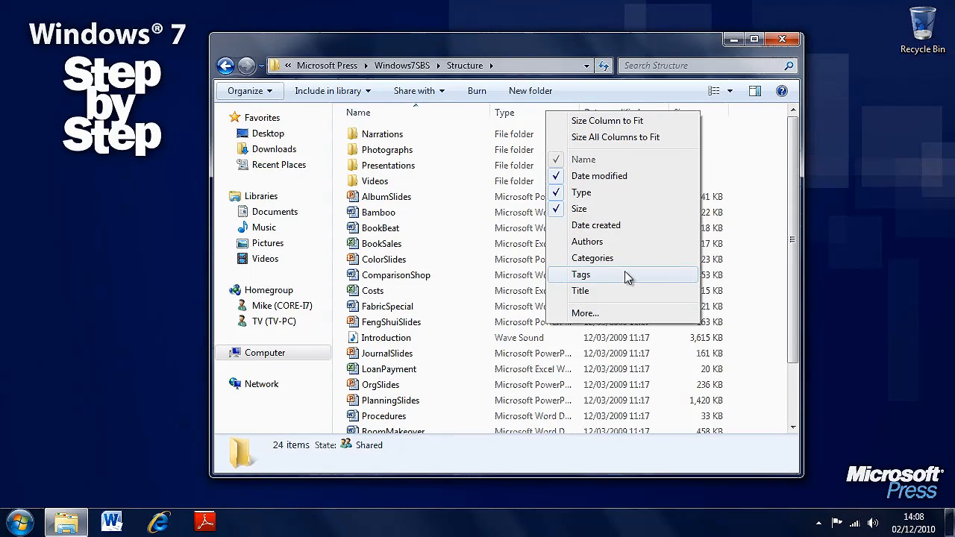
click(619, 312)
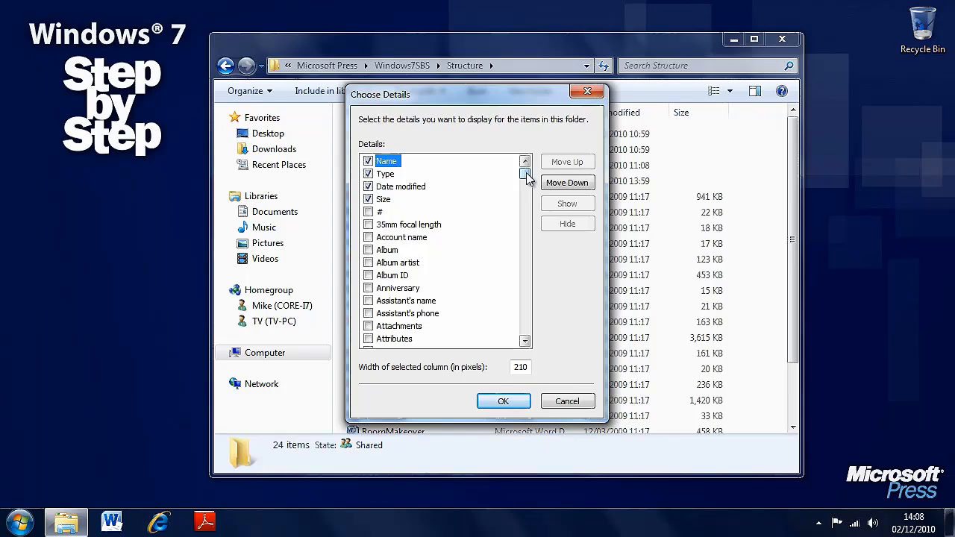
drag(527, 174, 532, 214)
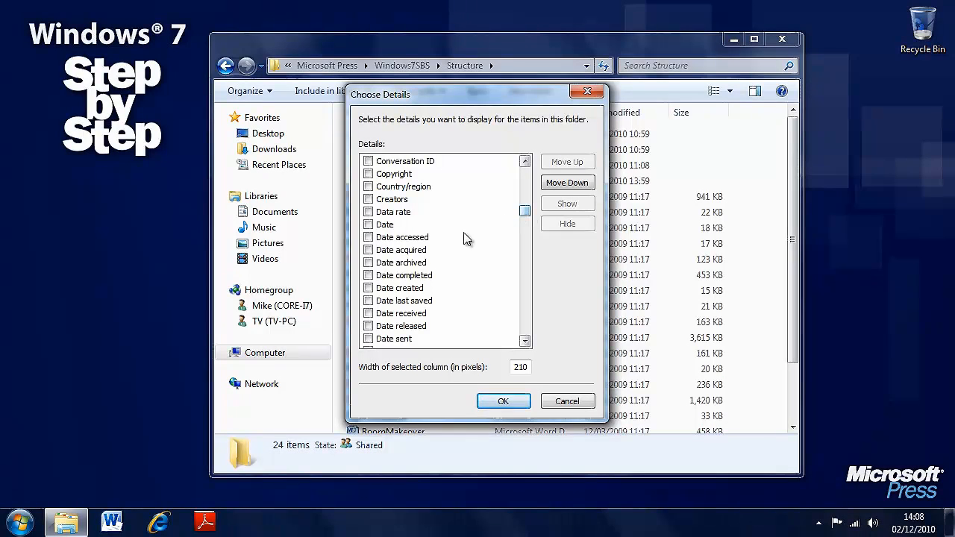
click(367, 288)
click(503, 402)
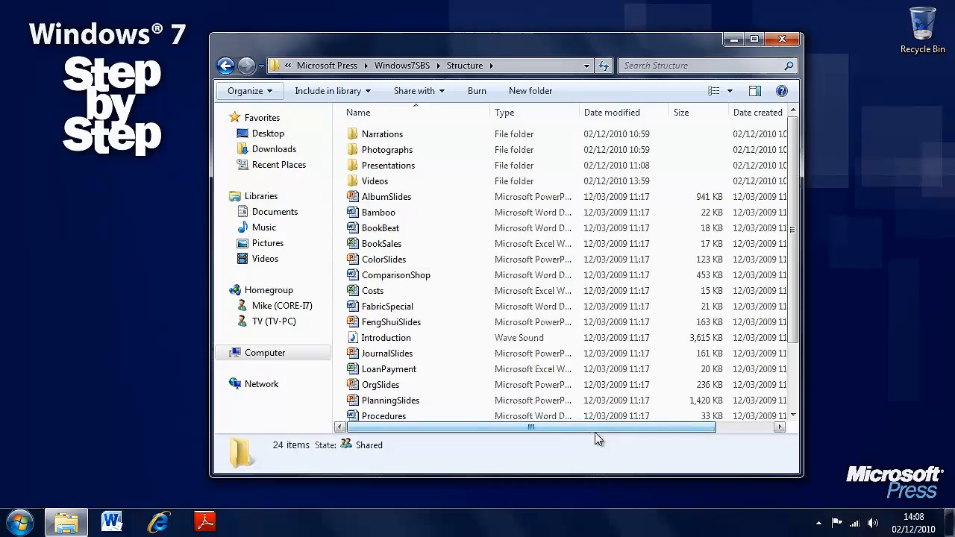
Move the Date created column so that it sits between Type and Date modified
drag(611, 426, 671, 428)
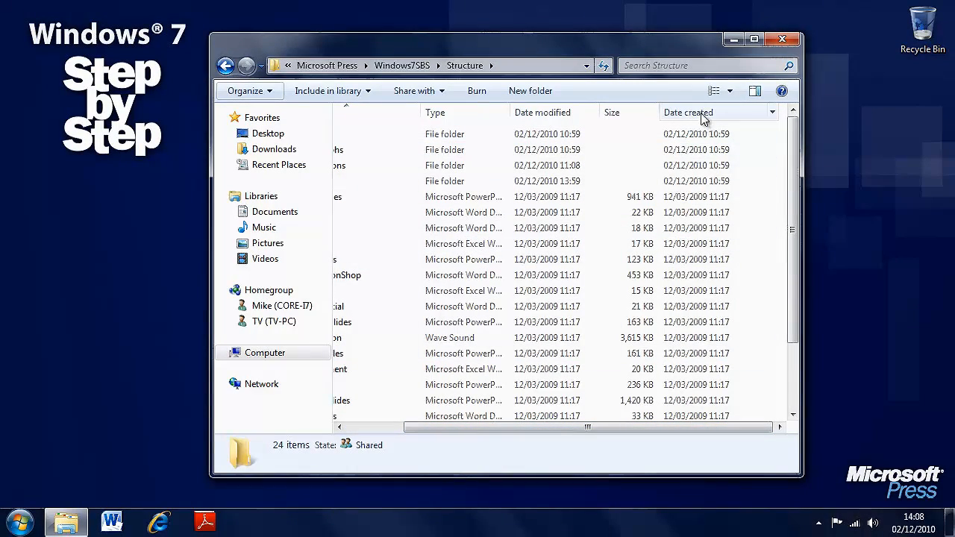
drag(702, 119, 550, 117)
drag(654, 427, 570, 433)
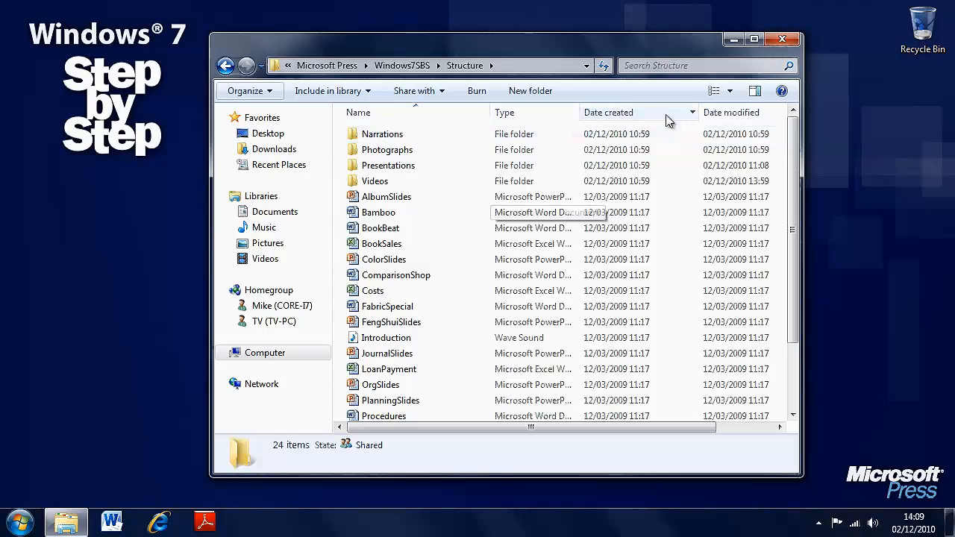
Group the items in the Structure folder by Type and look through the resulting groups
right_click(476, 322)
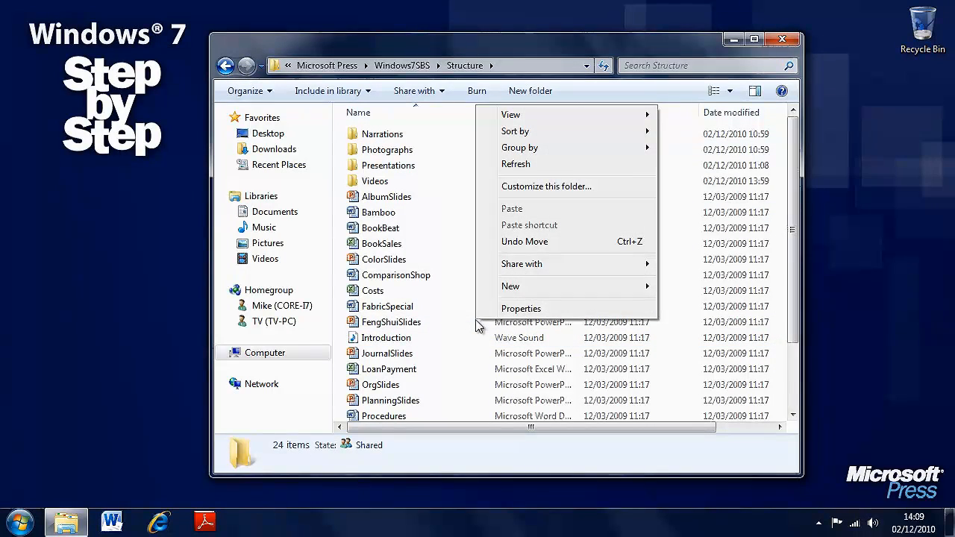
mouse_move(615, 120)
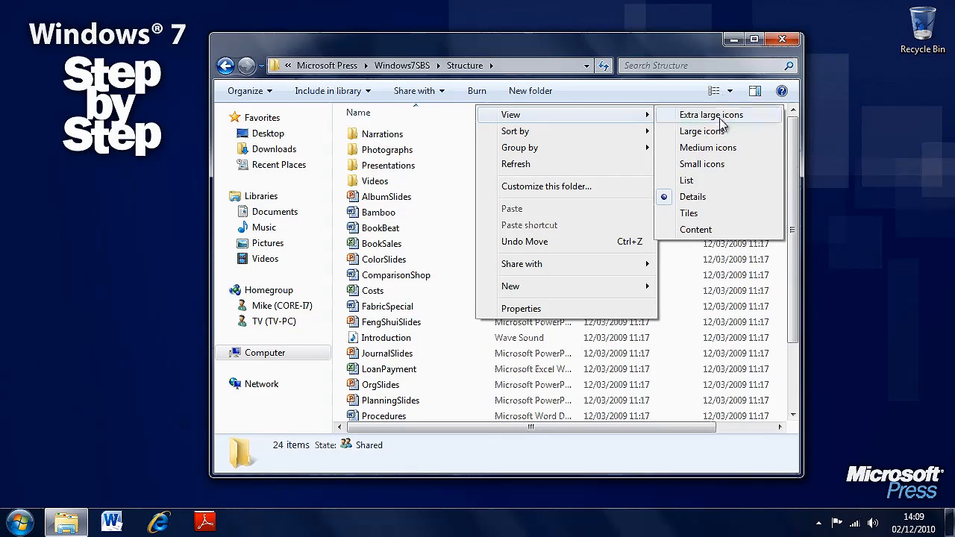
mouse_move(598, 135)
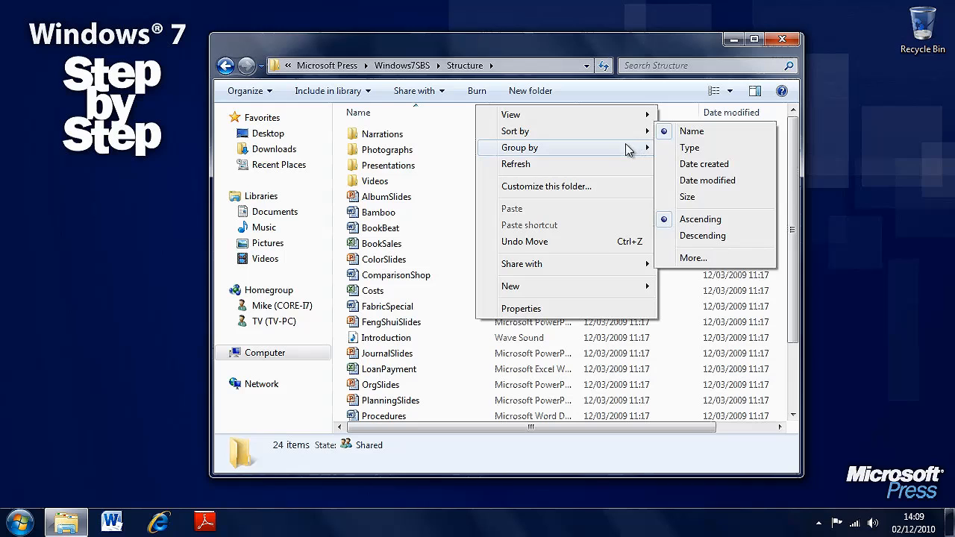
mouse_move(616, 149)
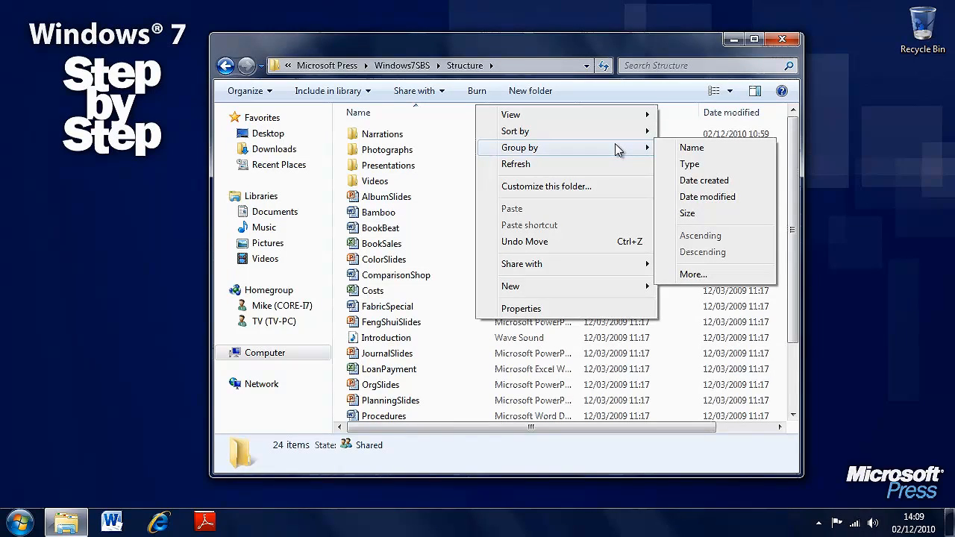
click(732, 163)
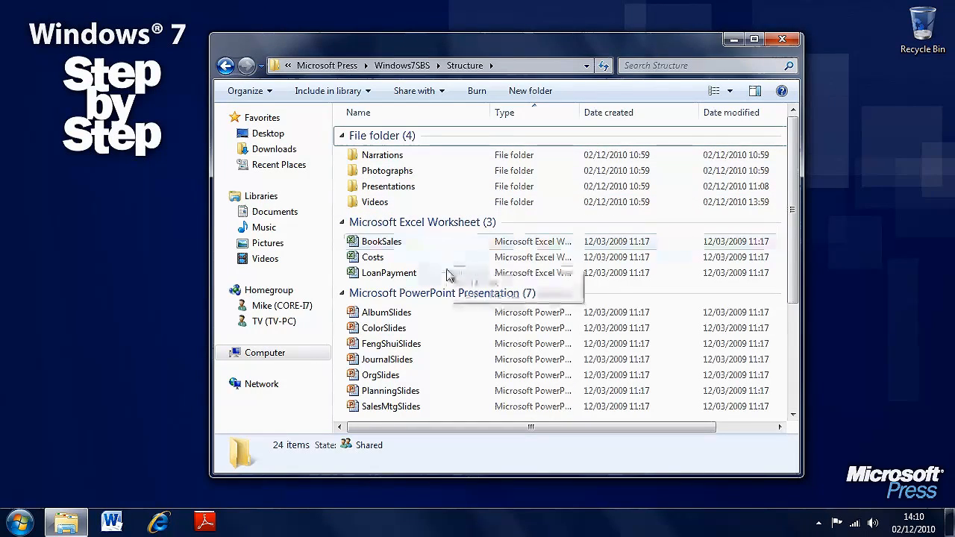
scroll(796, 252, down, 1)
drag(795, 252, 794, 345)
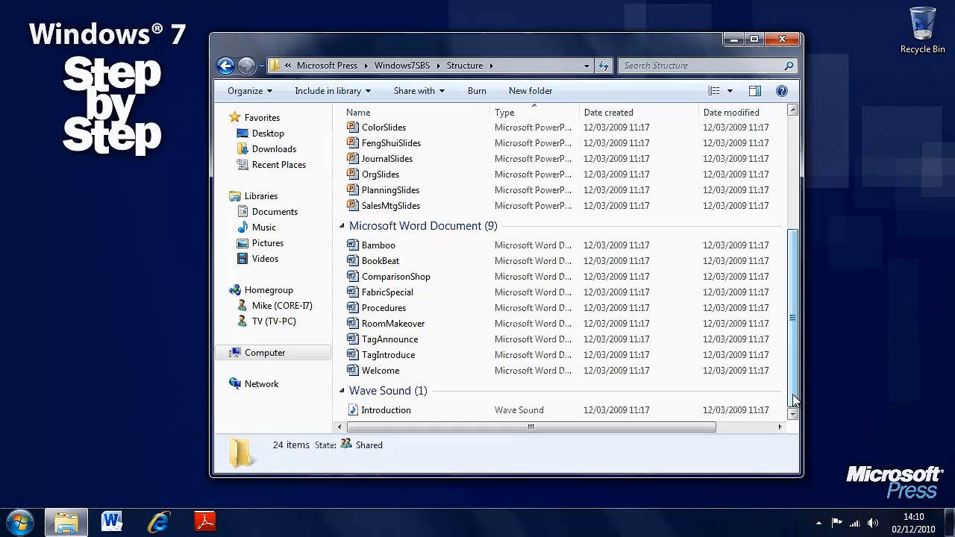
drag(794, 402, 794, 285)
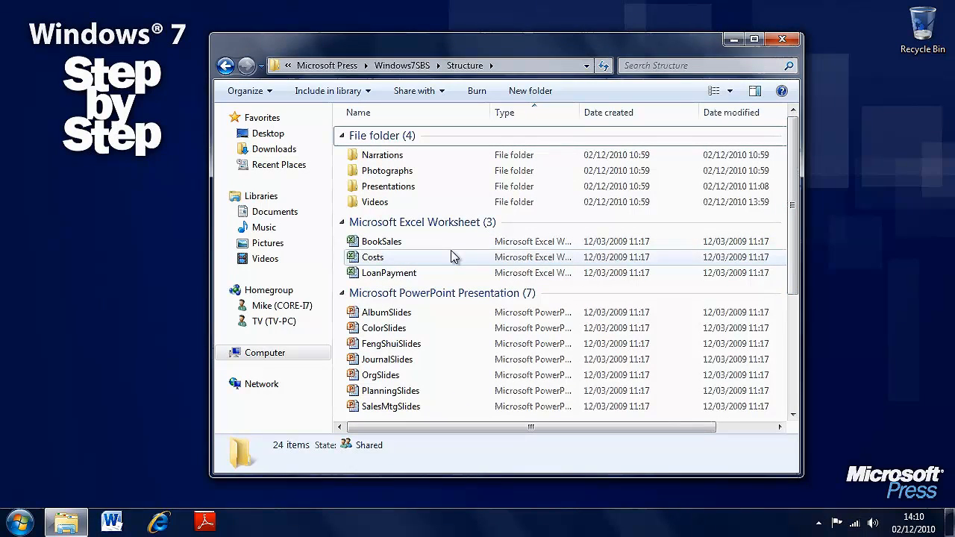
Examine the additional details available for grouping the items, and leave the list without changing anything
mouse_move(456, 258)
right_click(460, 258)
mouse_move(613, 300)
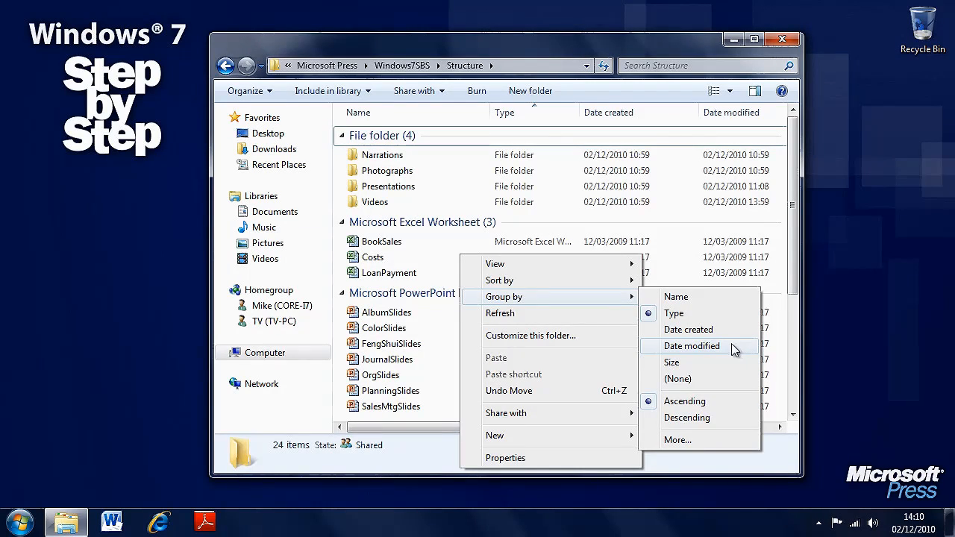
click(721, 439)
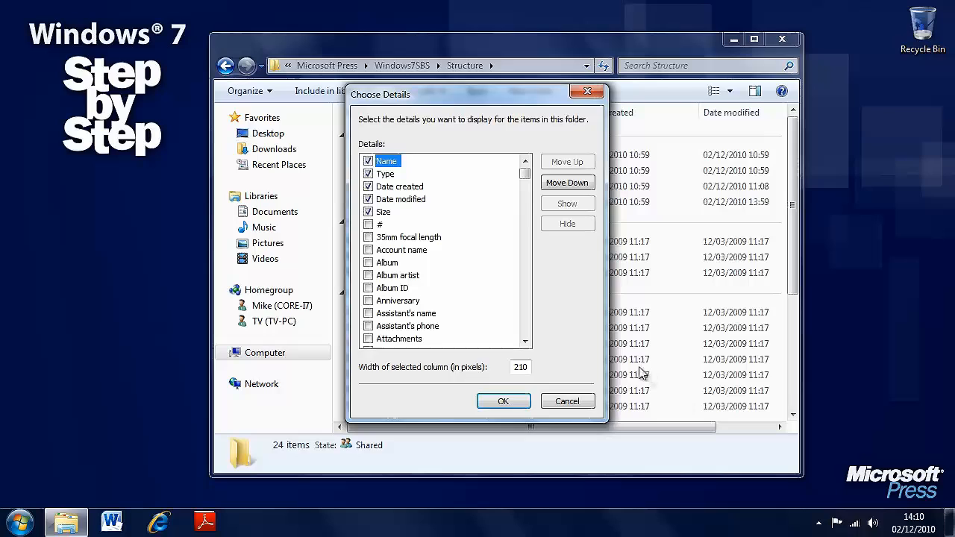
drag(525, 176, 526, 228)
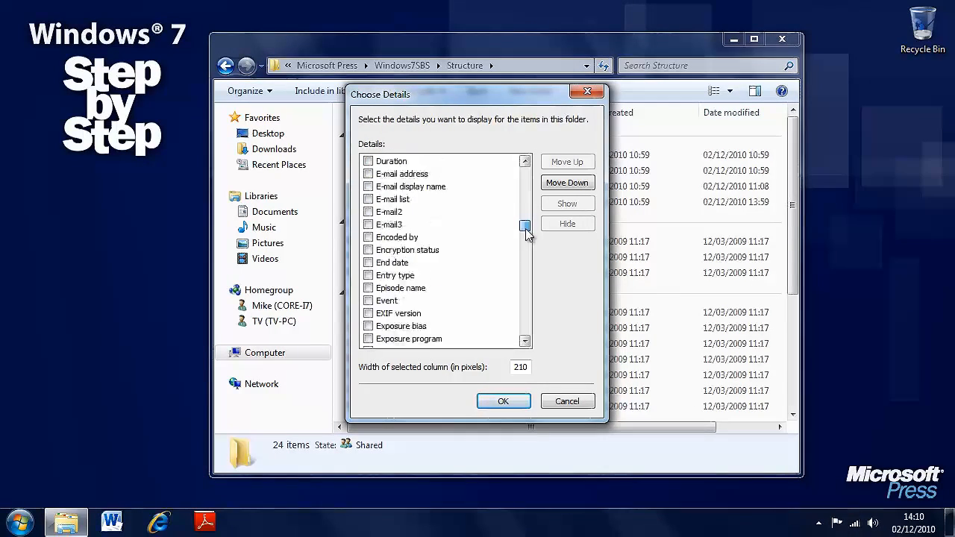
click(561, 400)
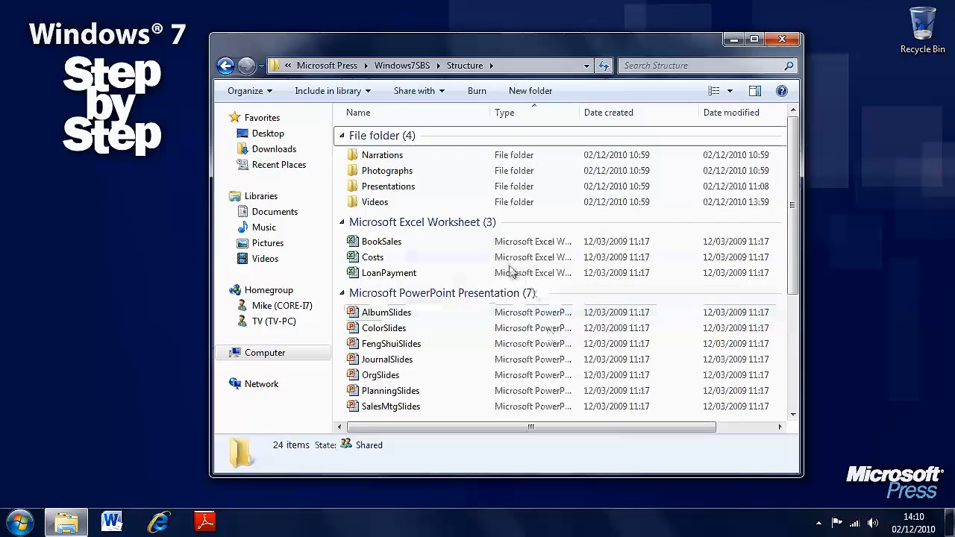
Switch the Structure folder's display to List view
mouse_move(475, 257)
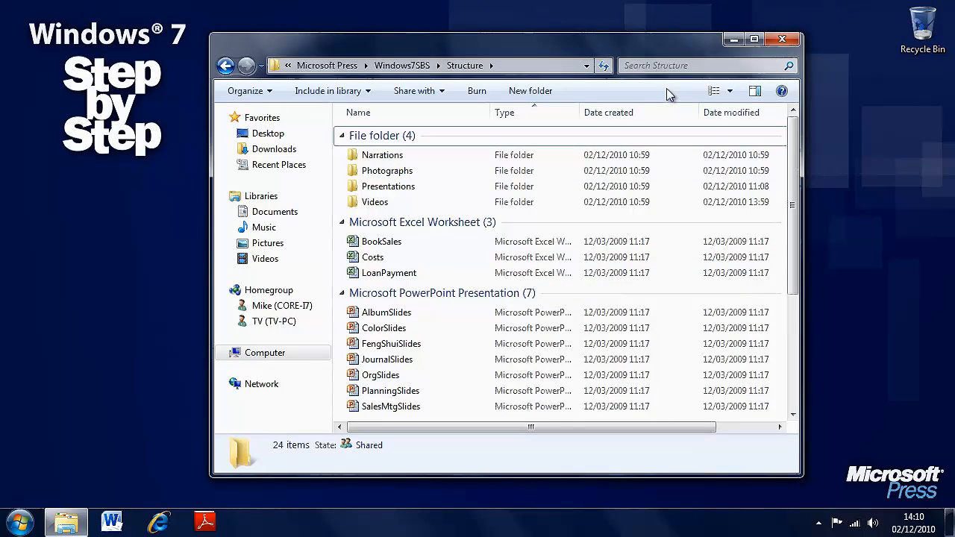
click(731, 92)
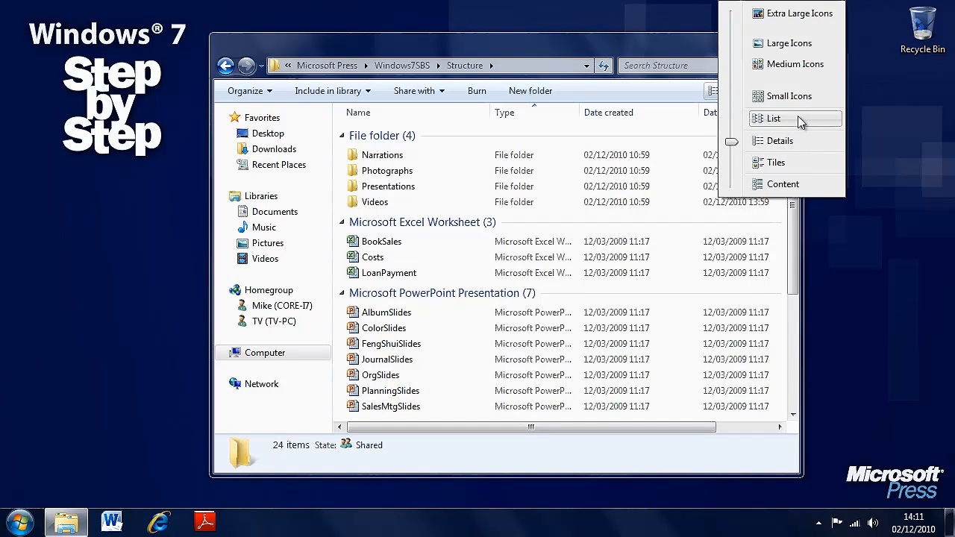
drag(732, 143, 732, 121)
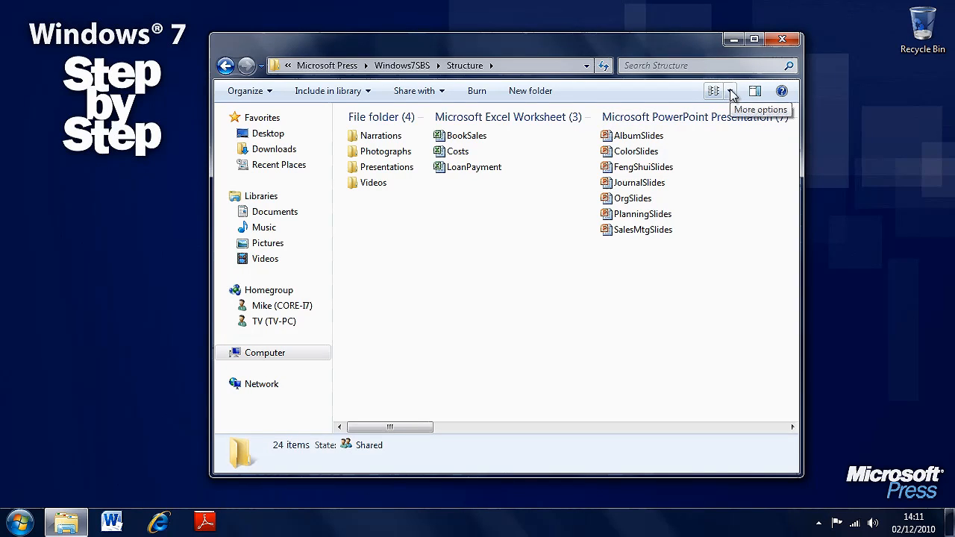
Remove the grouping from the folder's items by setting it to (None)
drag(388, 429, 420, 428)
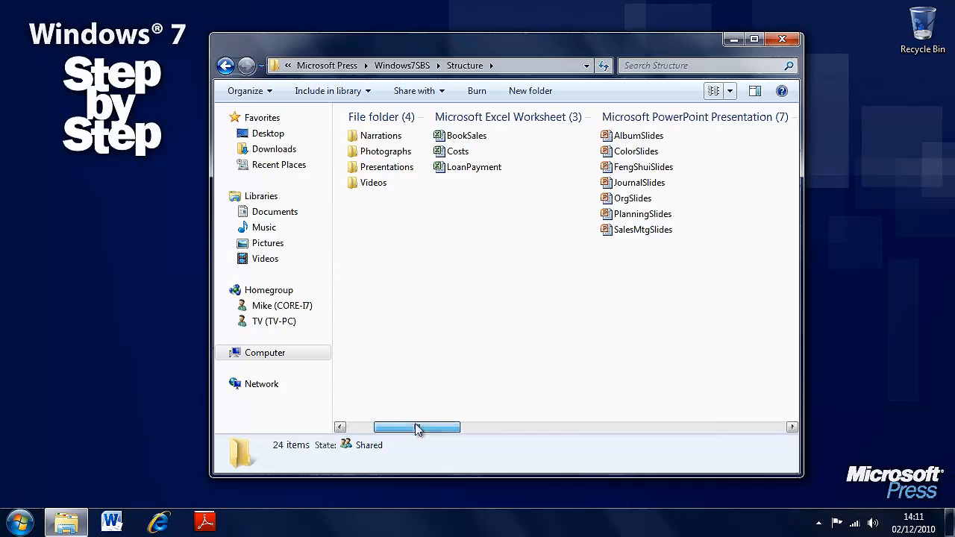
right_click(416, 306)
mouse_move(535, 132)
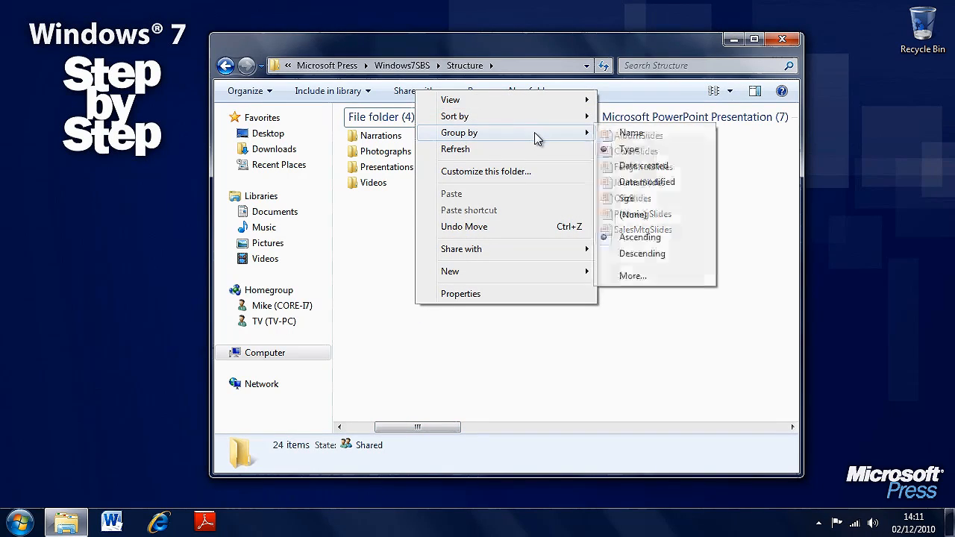
click(642, 216)
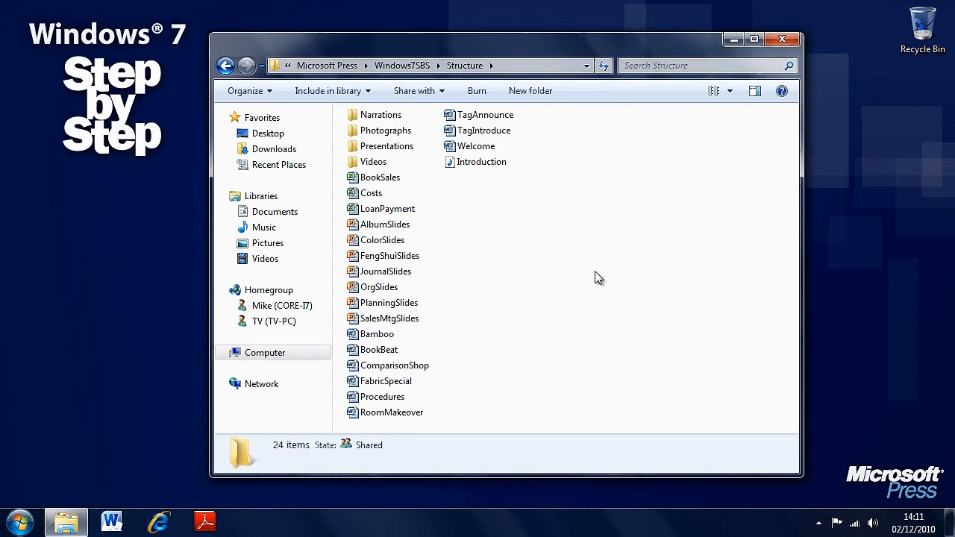
Switch the Structure folder's display to Tiles view and group its items by Type
click(728, 92)
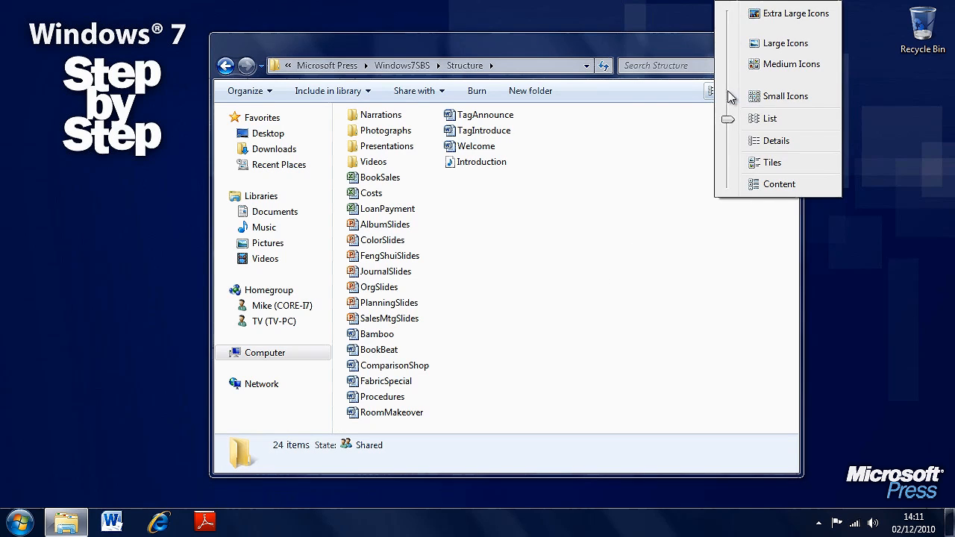
click(769, 164)
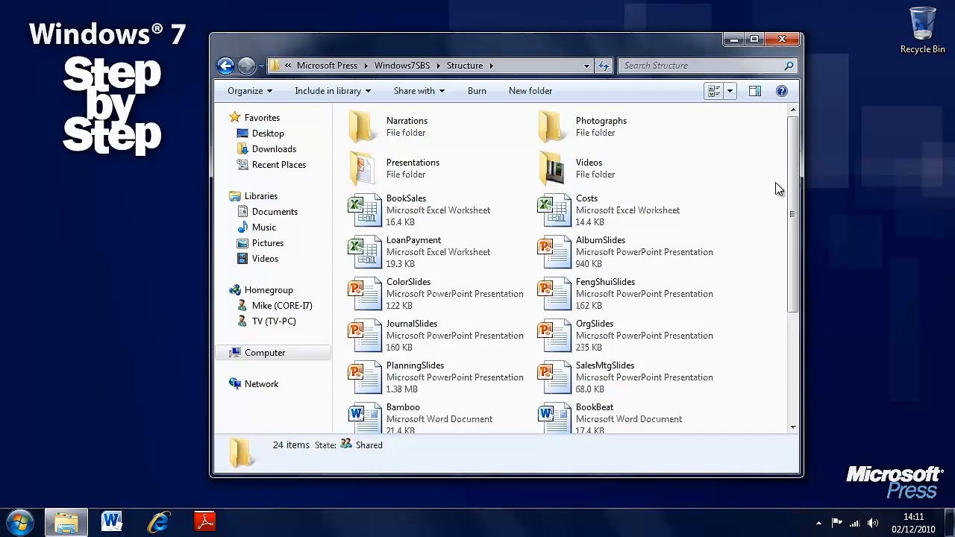
right_click(733, 173)
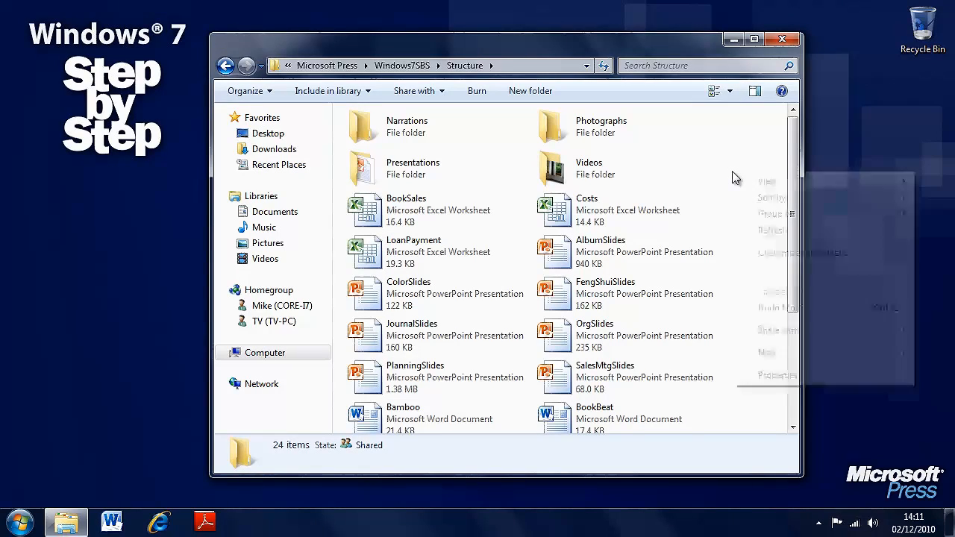
mouse_move(746, 216)
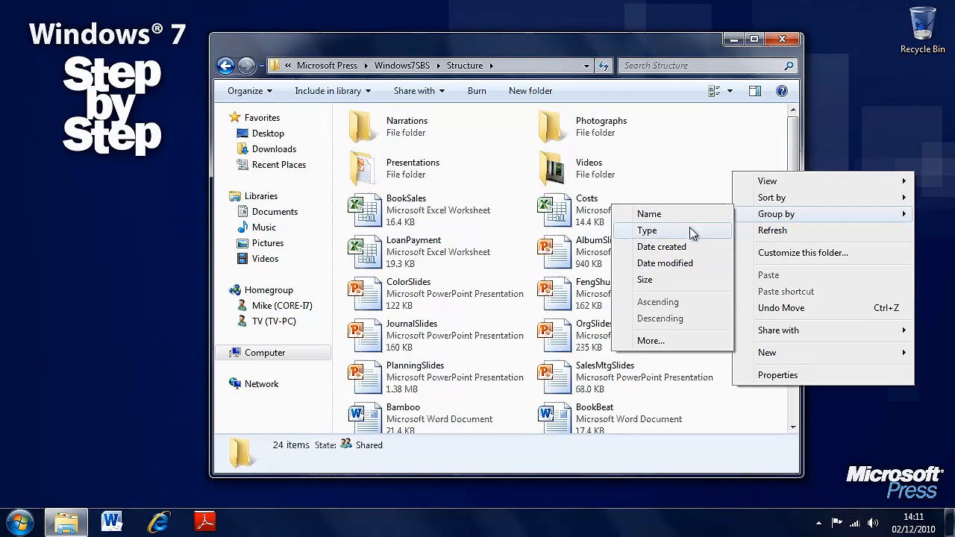
click(690, 229)
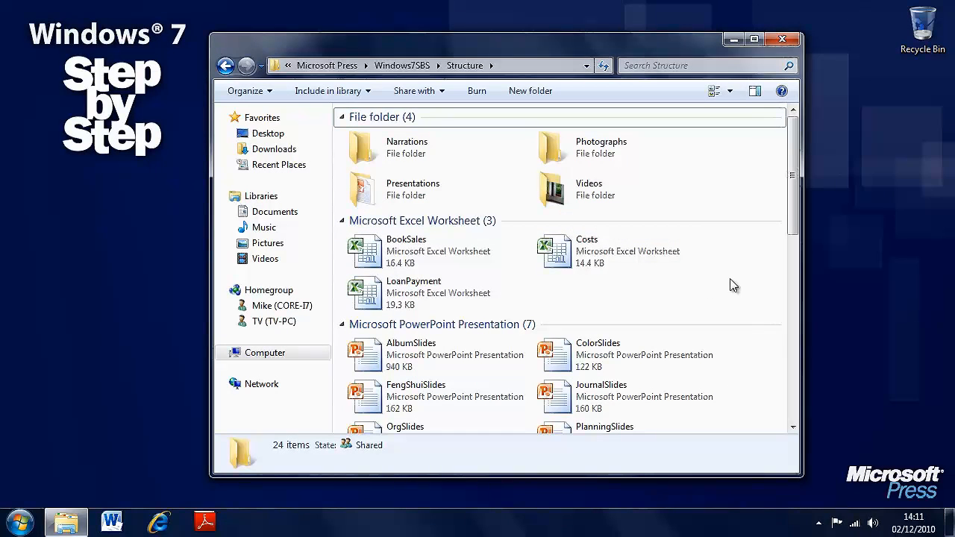
Switch the Structure folder's display to Content view and select the Costs worksheet
click(732, 92)
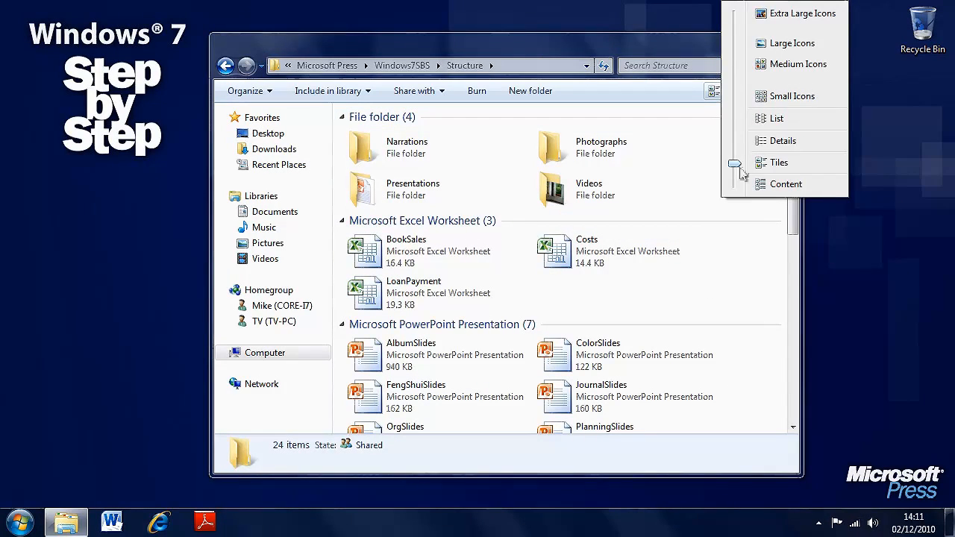
click(780, 185)
drag(792, 188, 793, 232)
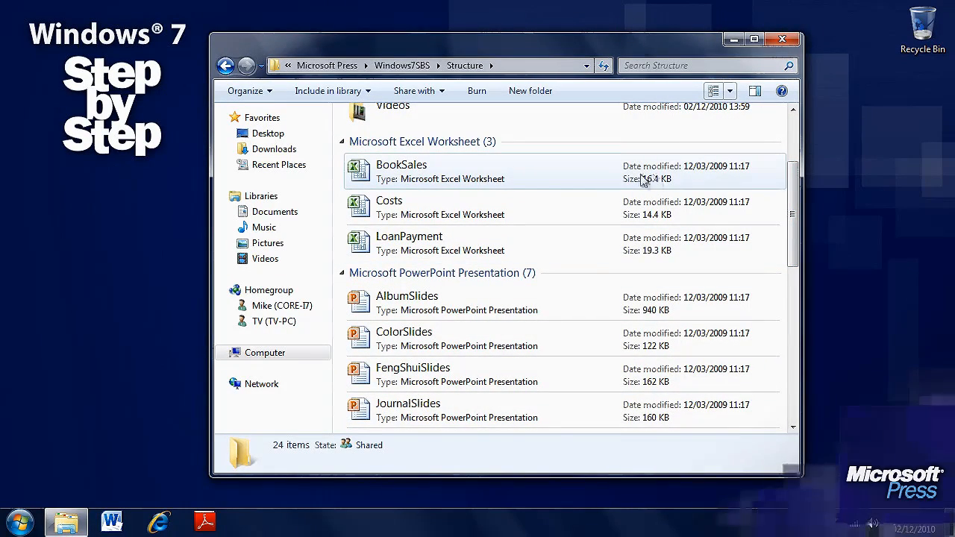
click(444, 206)
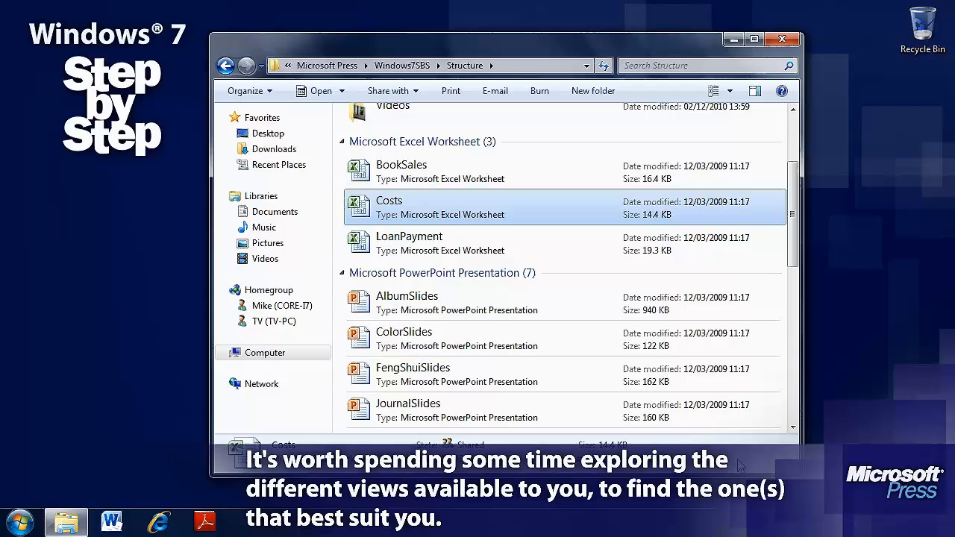
Adjust the folder's icon size through Small Icons and Large Icons, ending at a size between Large and Medium Icons
click(731, 91)
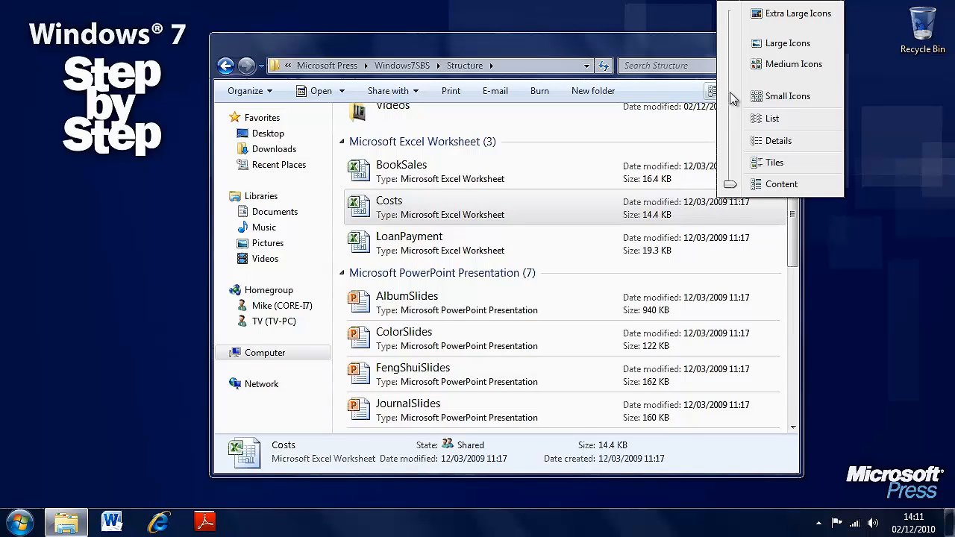
drag(731, 186, 734, 101)
click(729, 93)
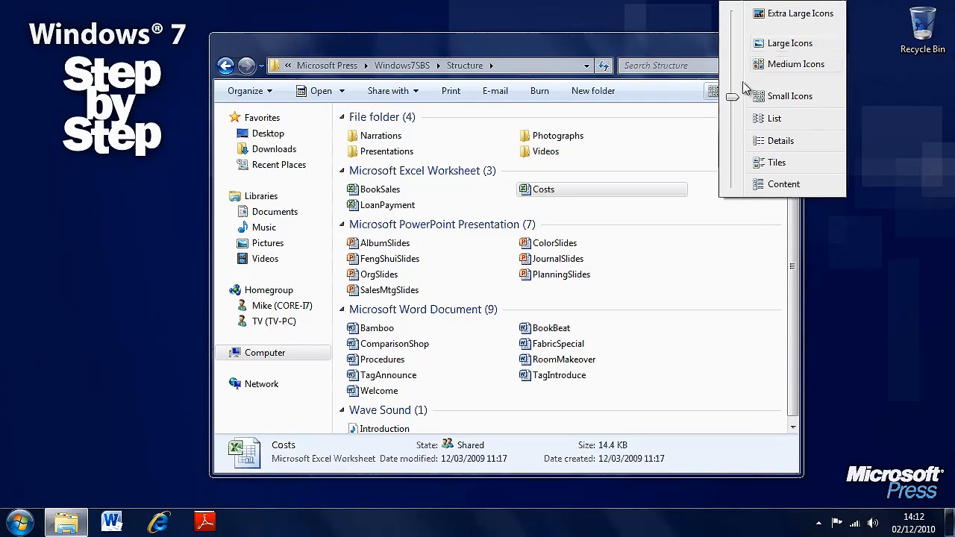
click(787, 47)
click(729, 92)
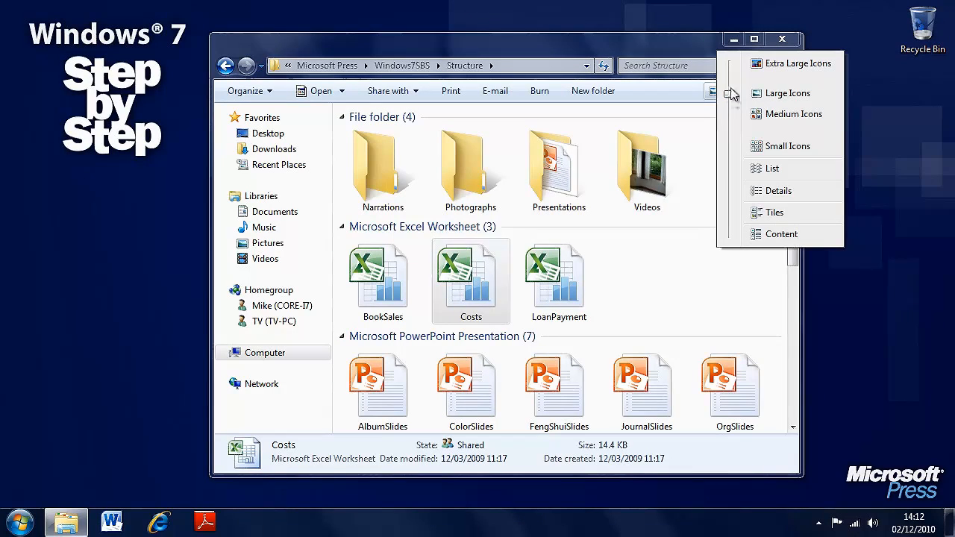
mouse_move(729, 99)
mouse_down()
mouse_move(731, 70)
mouse_move(731, 149)
mouse_move(738, 108)
mouse_up()
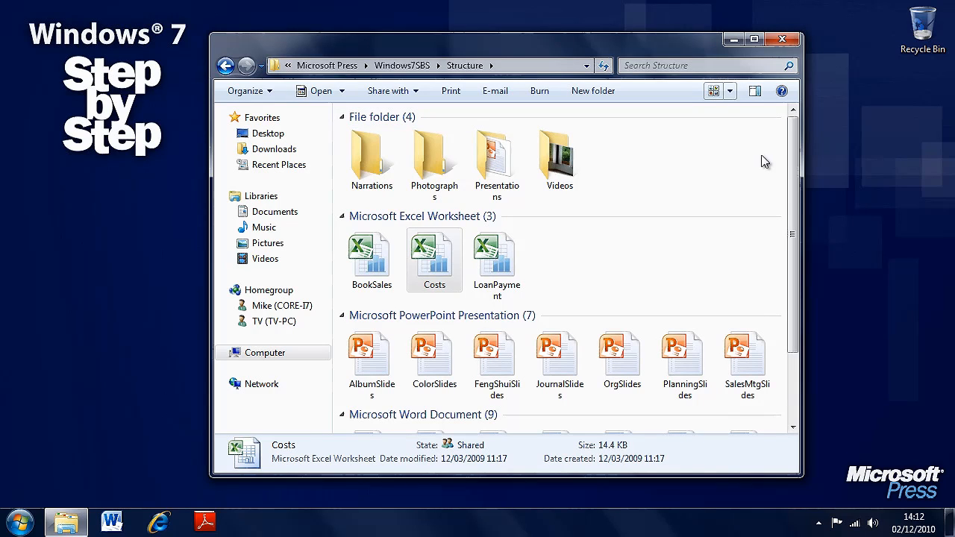
Show the preview pane and use it to check the Costs worksheet, the FengShuiSlides presentation and the Introduction sound file
mouse_move(794, 142)
mouse_down()
mouse_move(797, 269)
mouse_move(795, 140)
mouse_up()
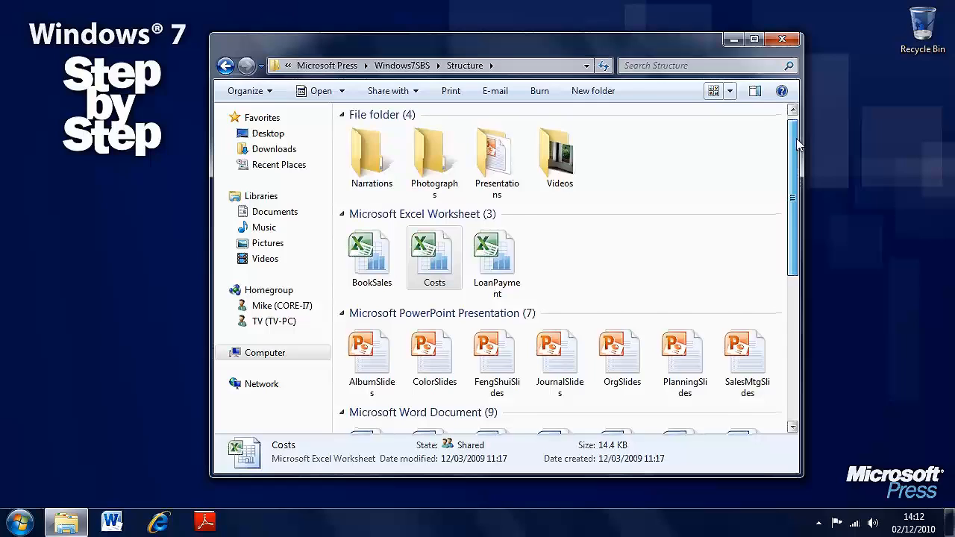
click(754, 93)
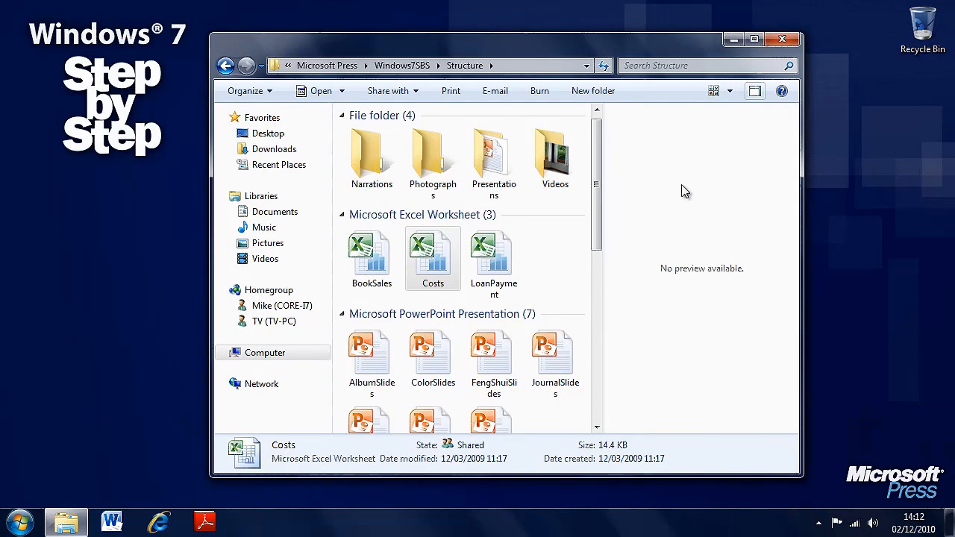
click(561, 256)
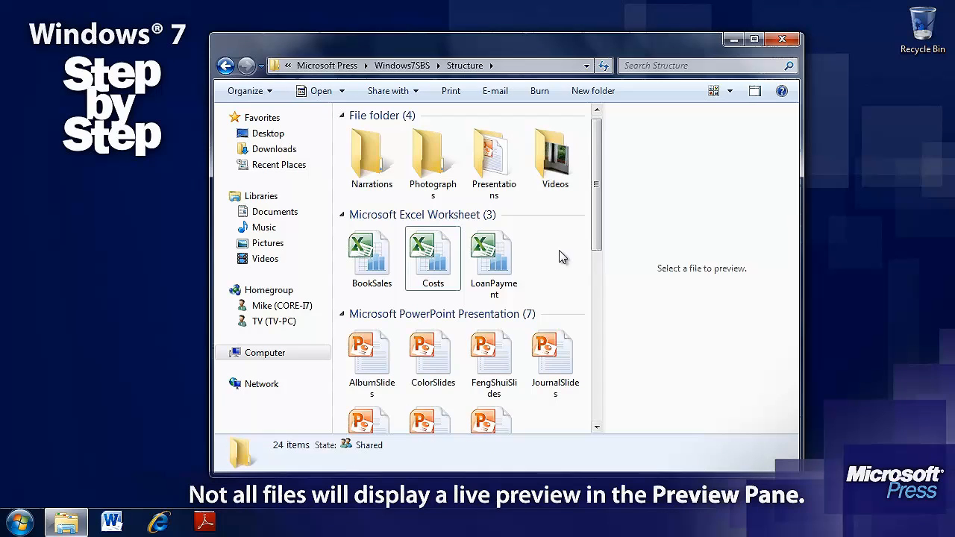
click(443, 265)
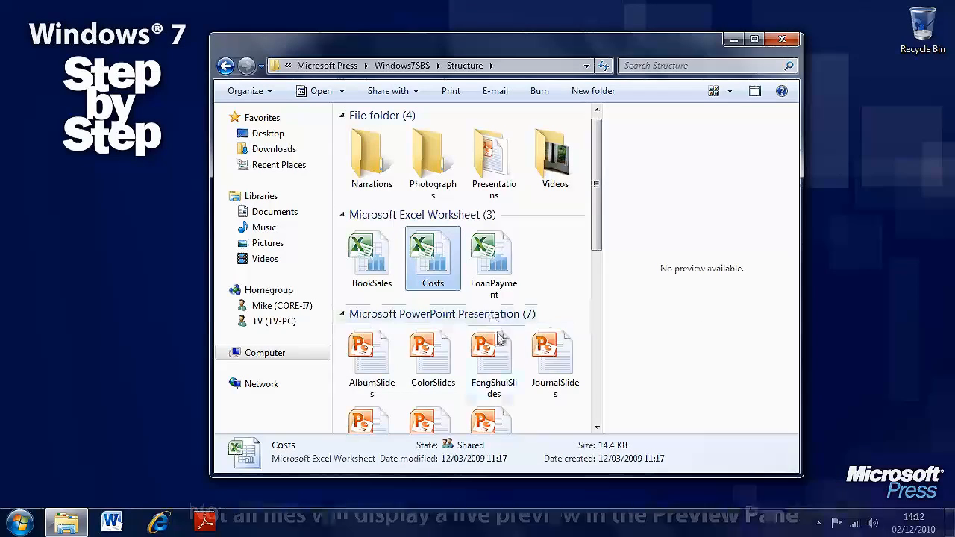
click(498, 340)
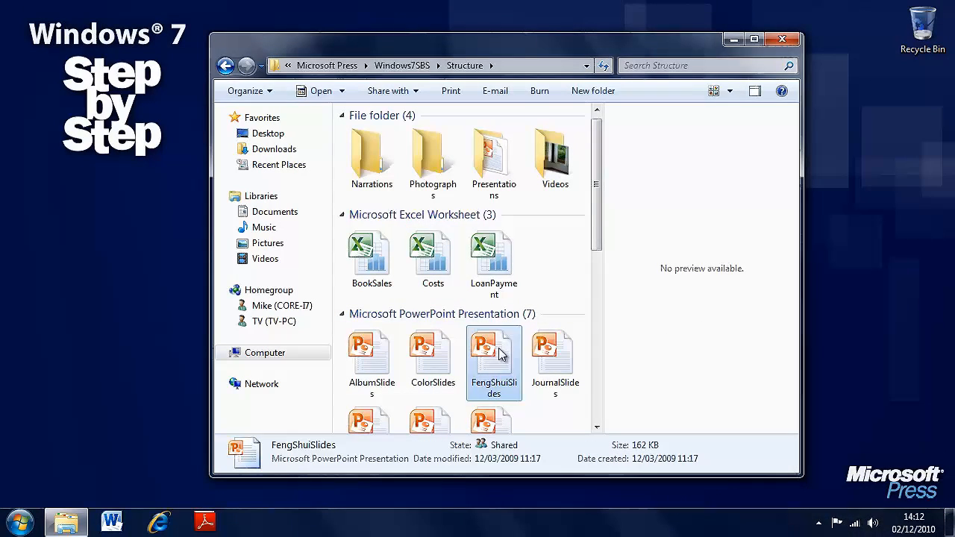
drag(597, 185, 597, 363)
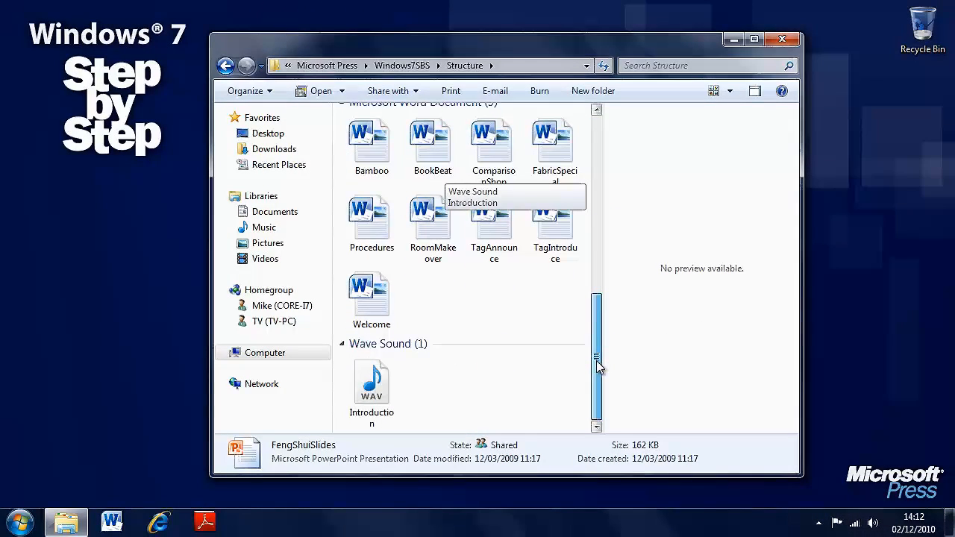
click(371, 388)
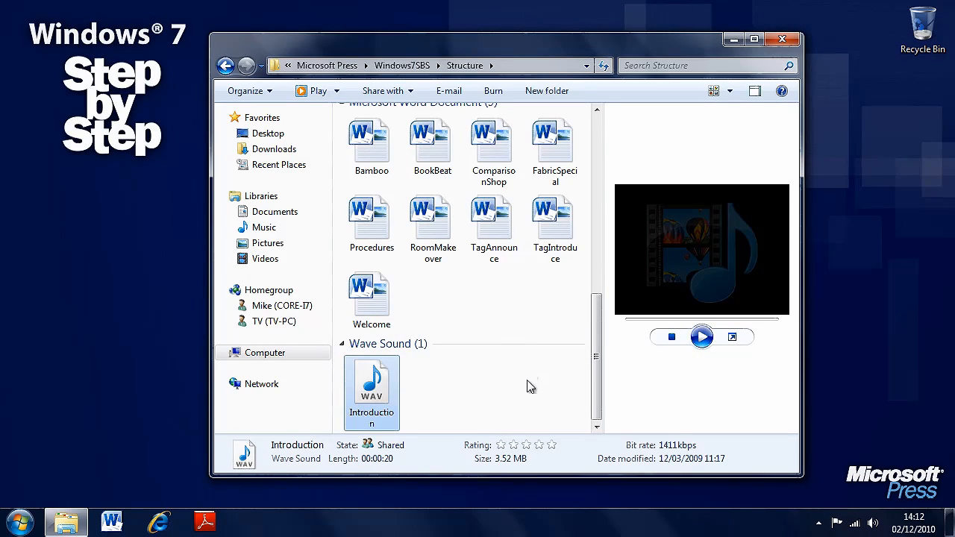
Open the Videos subfolder and play part of the HouseHome video in the preview pane, pausing it after a few seconds
scroll(448, 396, up, 10)
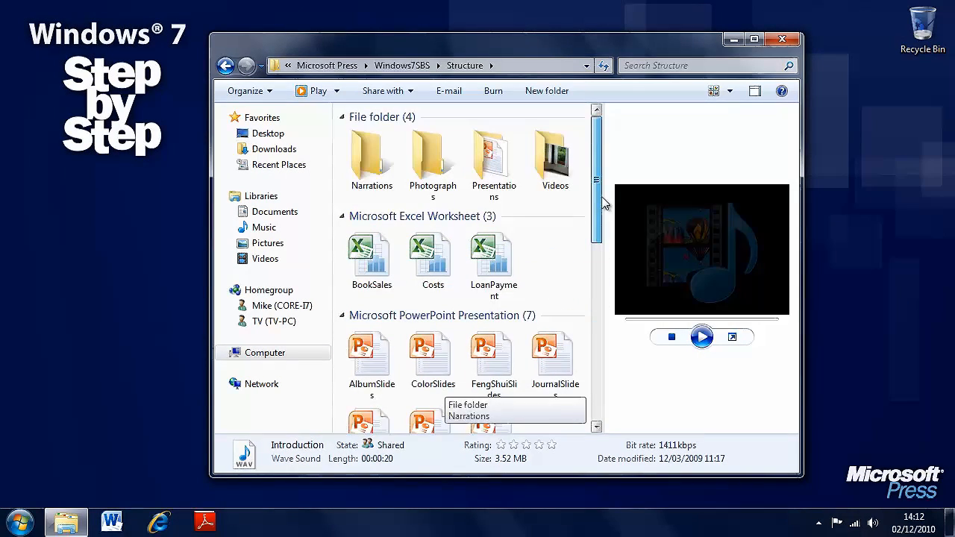
double_click(554, 173)
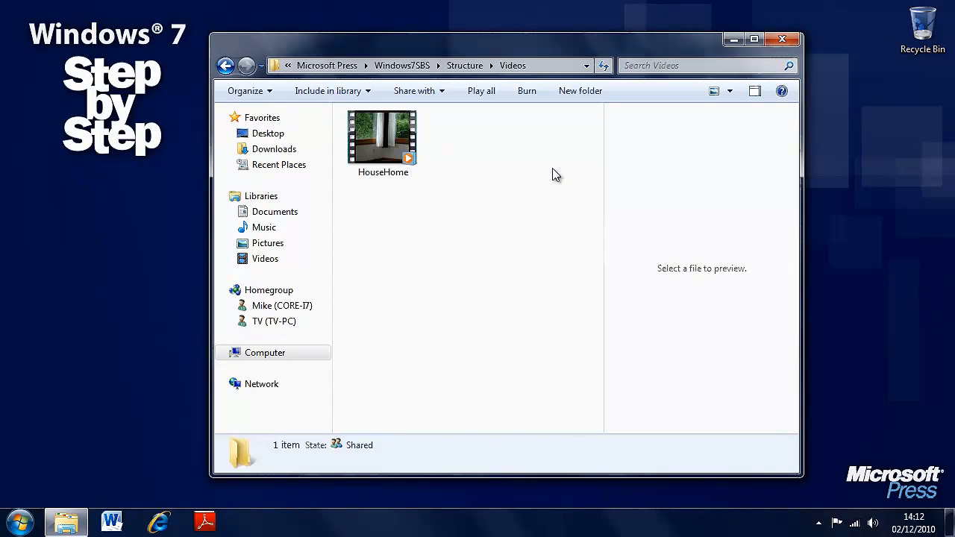
click(385, 148)
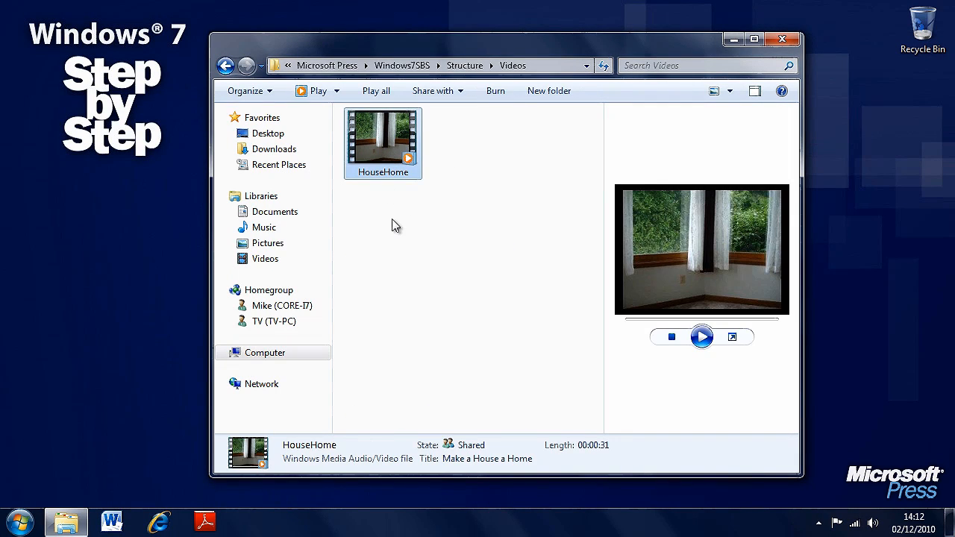
click(702, 336)
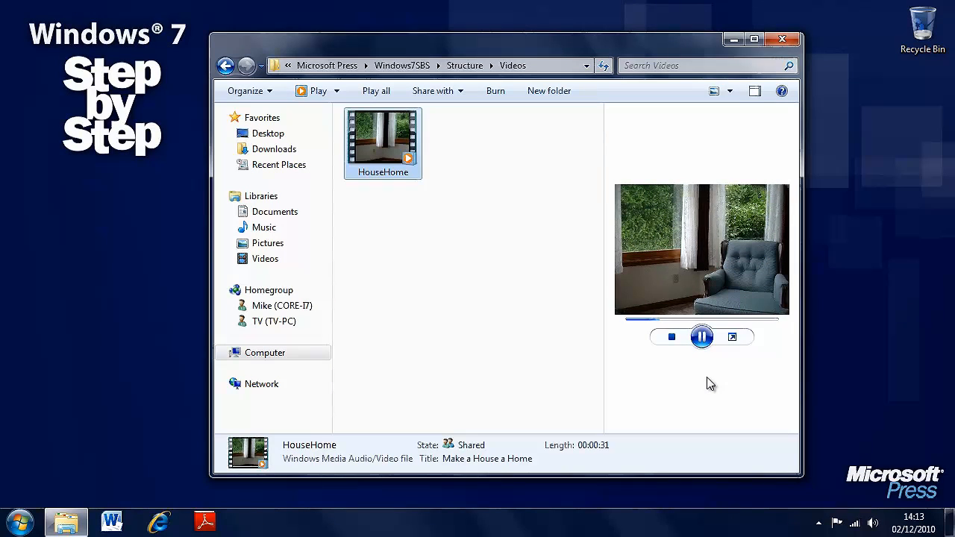
click(701, 345)
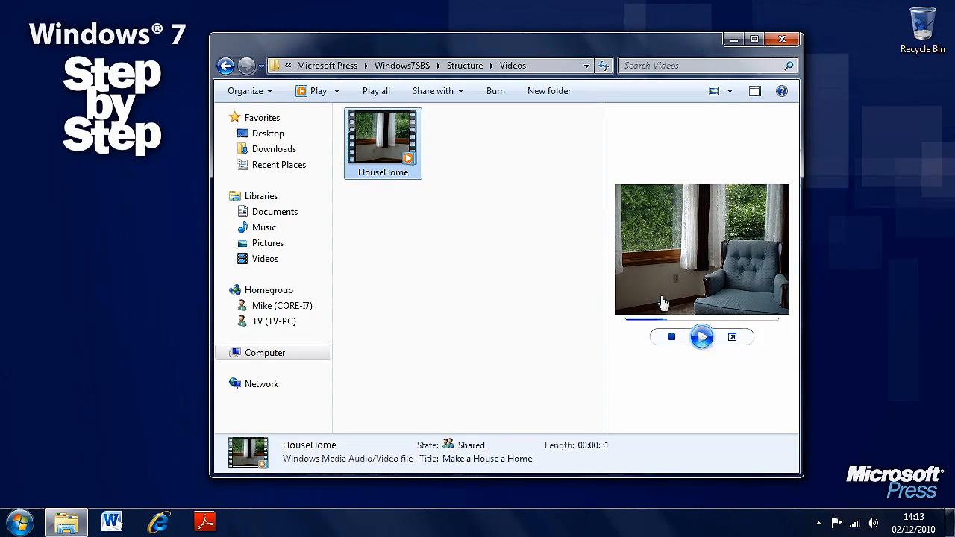
Return to the Structure folder and hide the preview pane
click(464, 65)
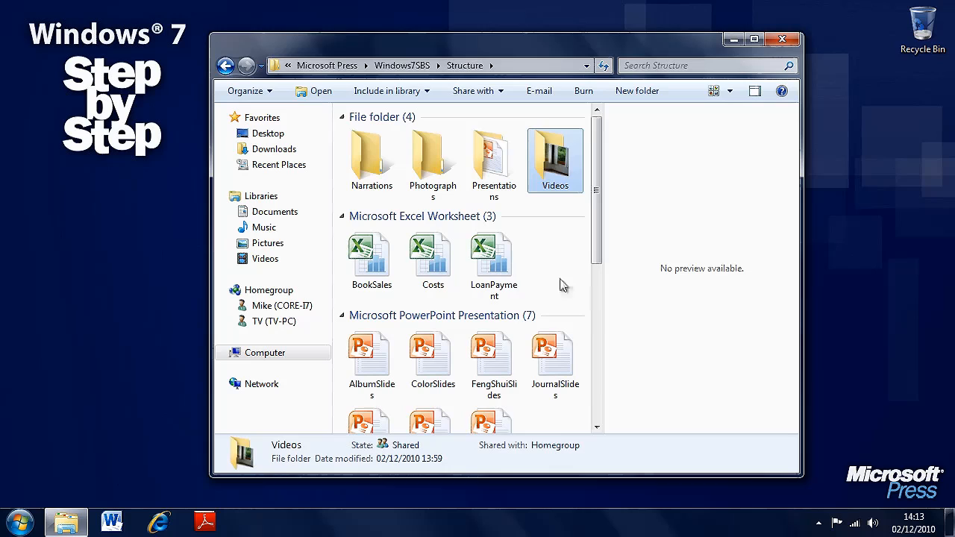
click(755, 91)
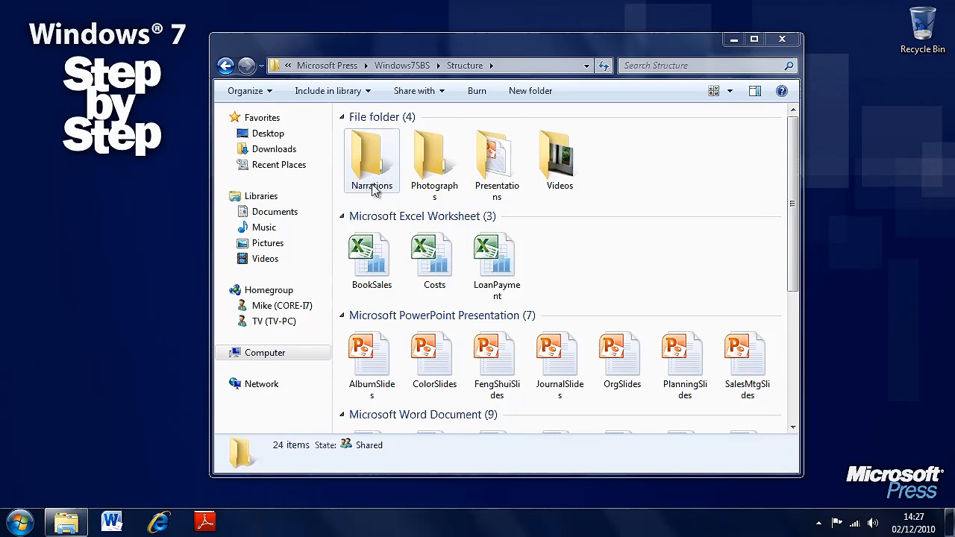
Examine the file details shown for the Videos and Presentations folders, the LoanPayment worksheet and the JournalSlides presentation
drag(793, 197, 793, 316)
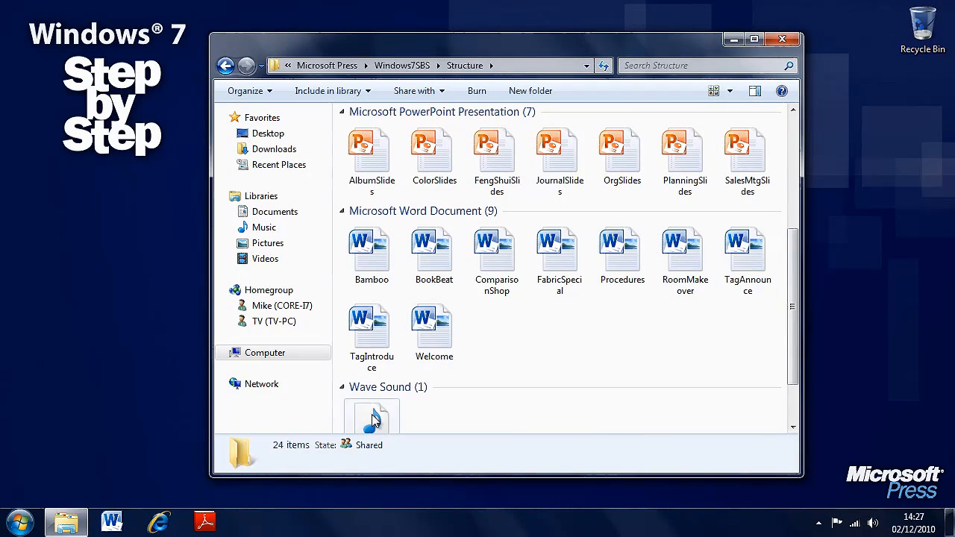
drag(793, 372, 793, 238)
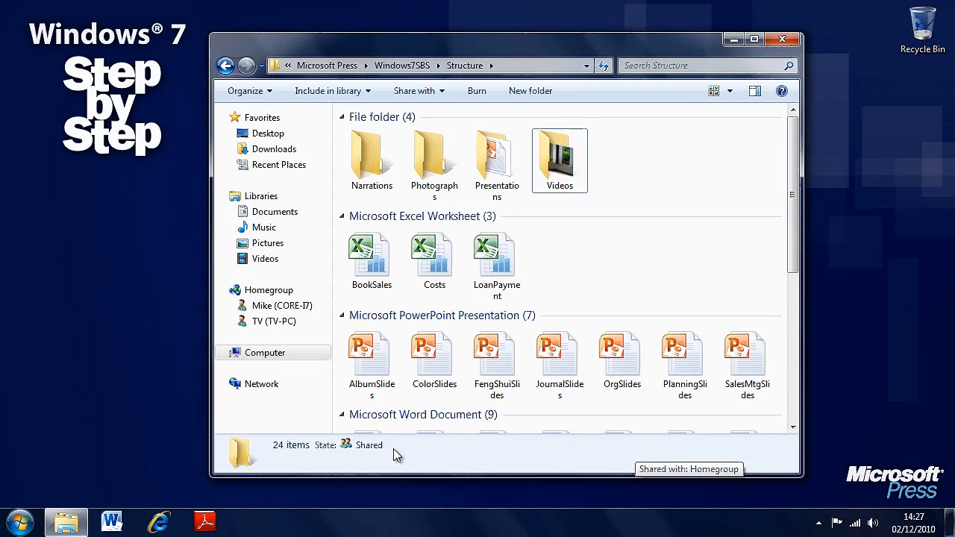
click(561, 191)
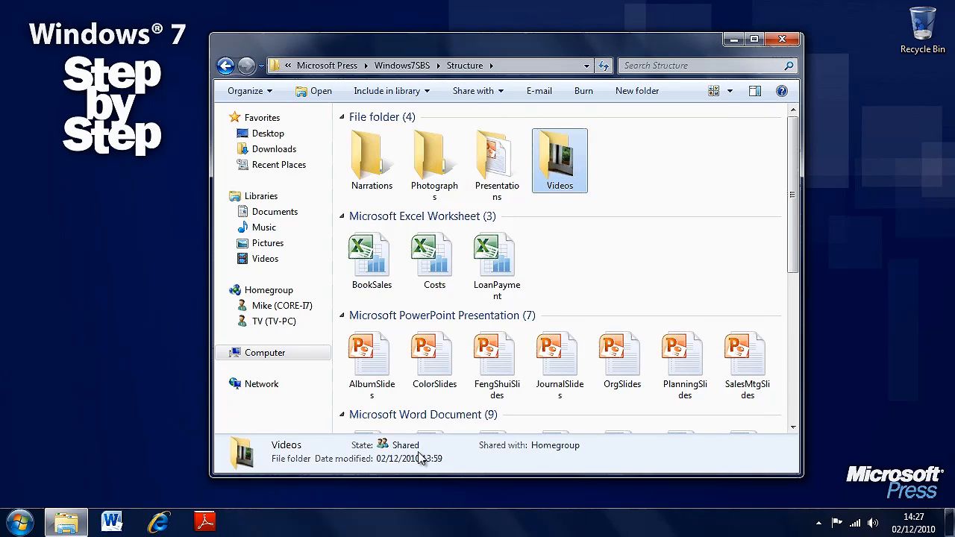
click(489, 200)
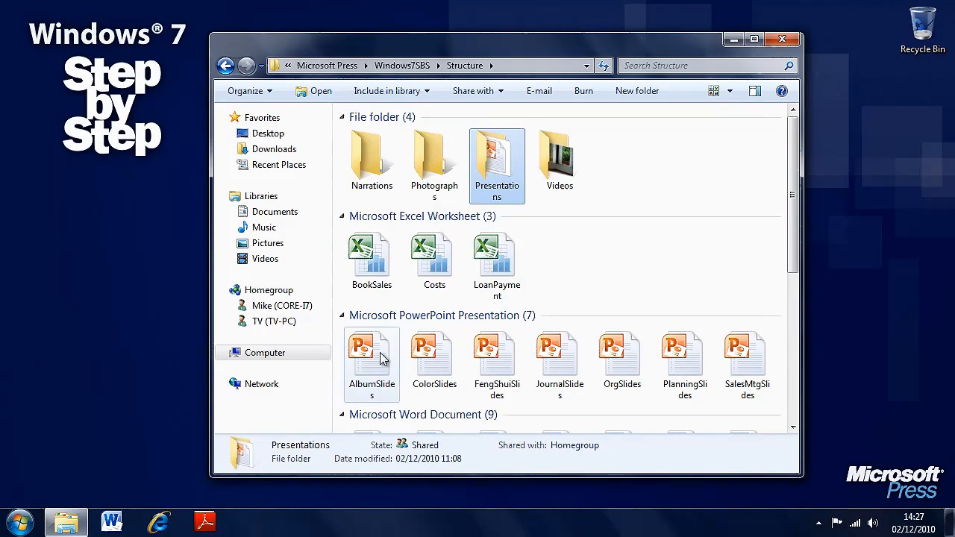
click(498, 269)
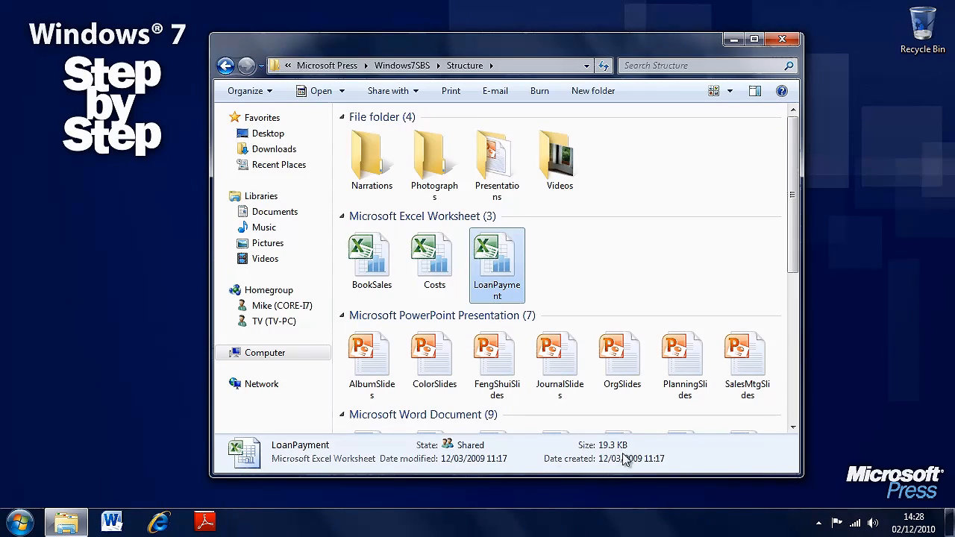
click(556, 377)
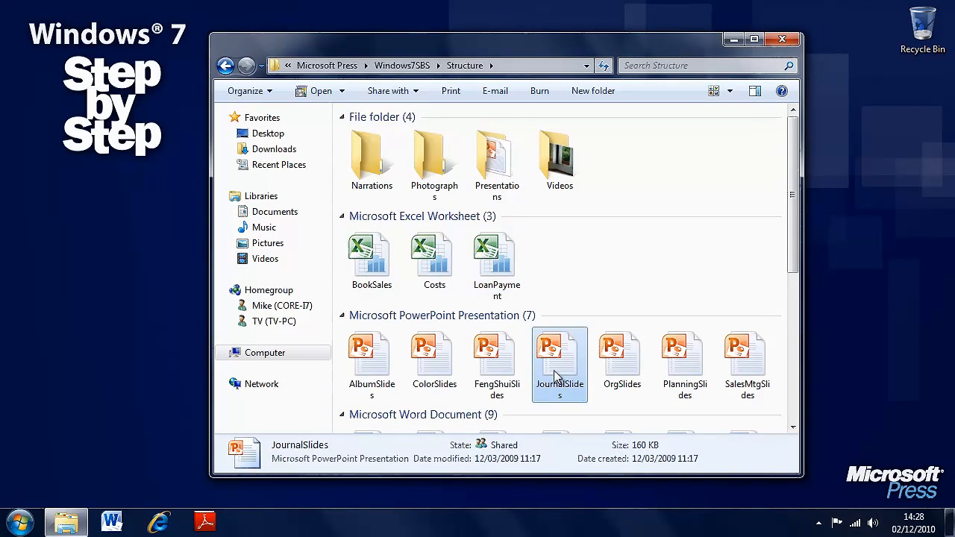
Examine the file details shown for the Welcome document and the Introduction sound file
drag(794, 242, 795, 371)
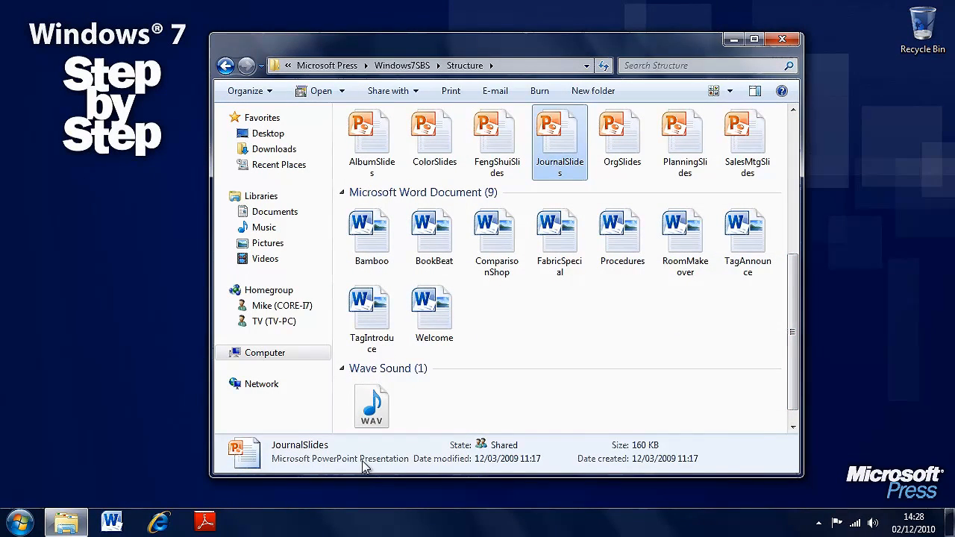
click(441, 316)
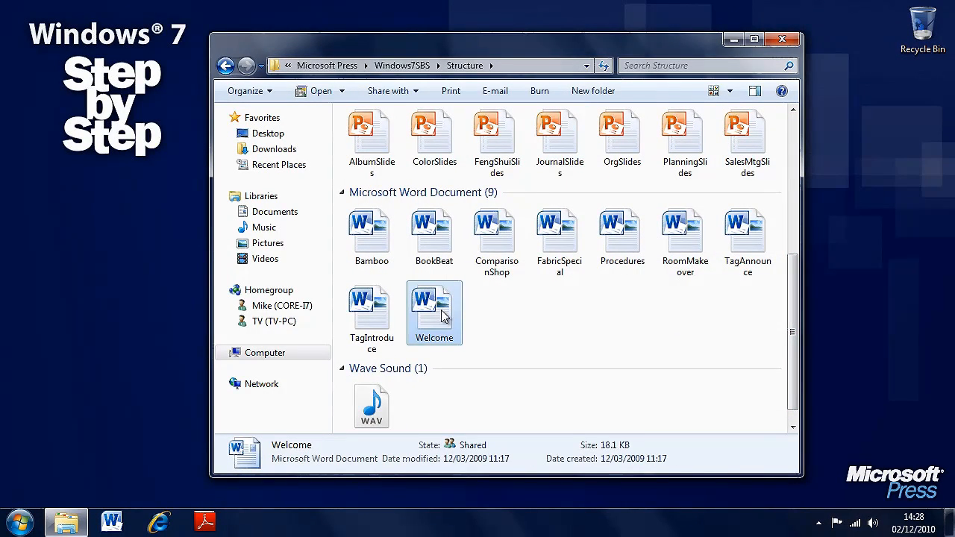
click(371, 403)
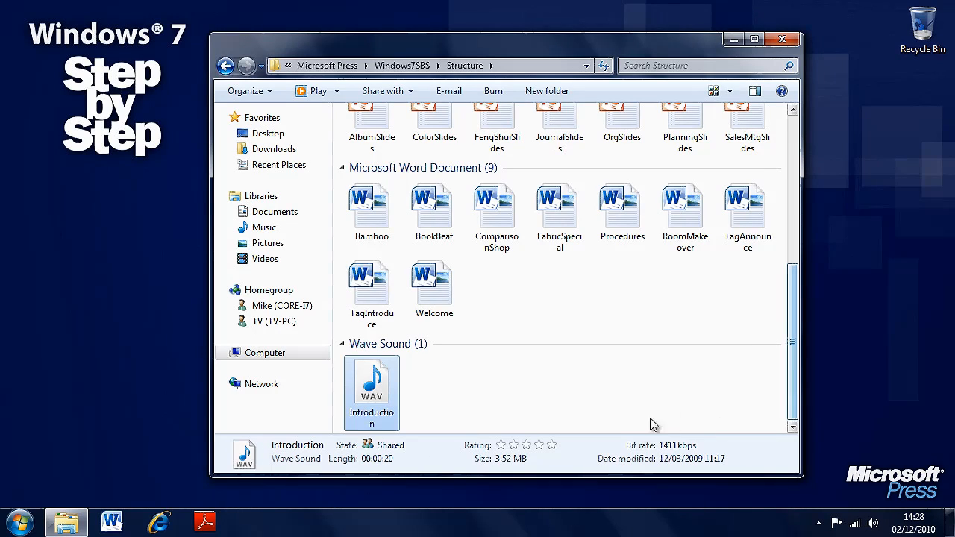
Set the details pane size to Small and then to Medium
right_click(268, 456)
mouse_move(357, 463)
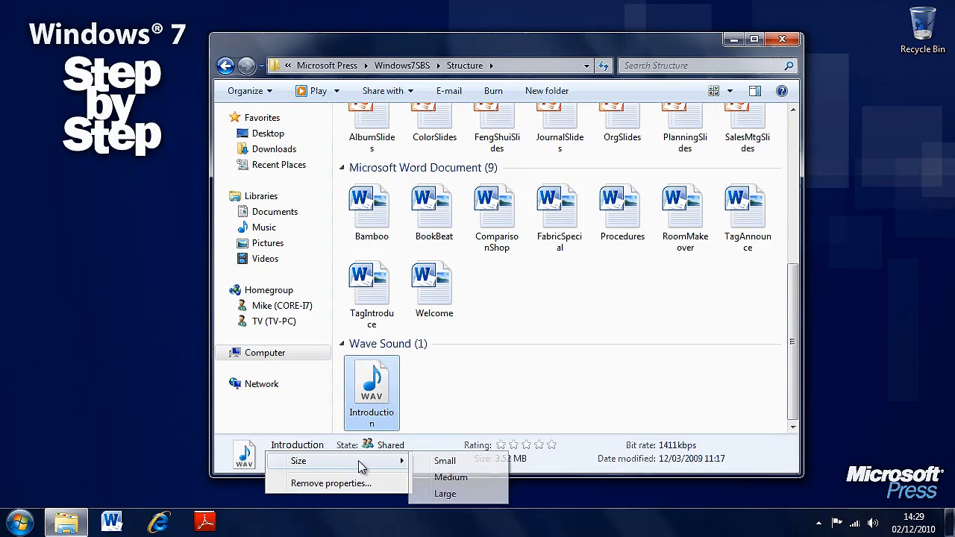
click(492, 462)
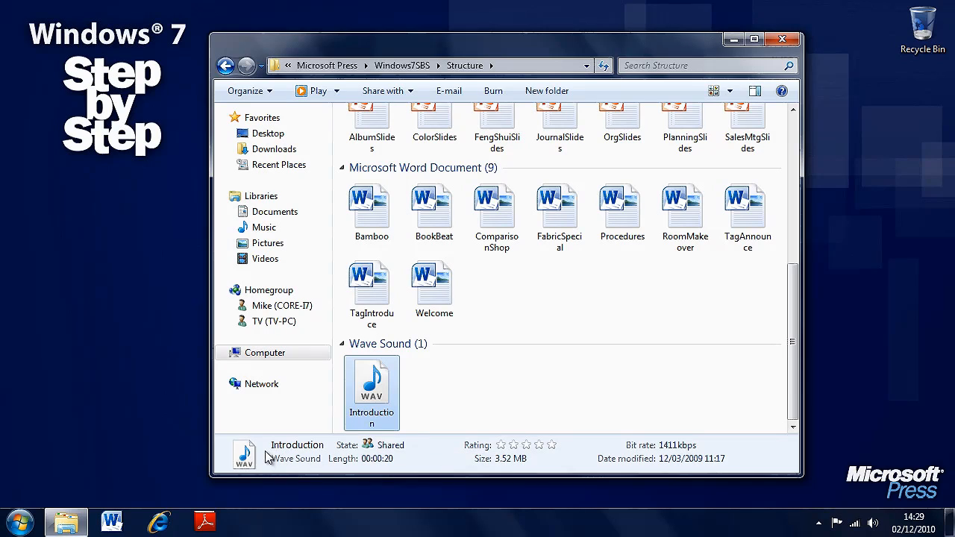
right_click(267, 454)
mouse_move(369, 464)
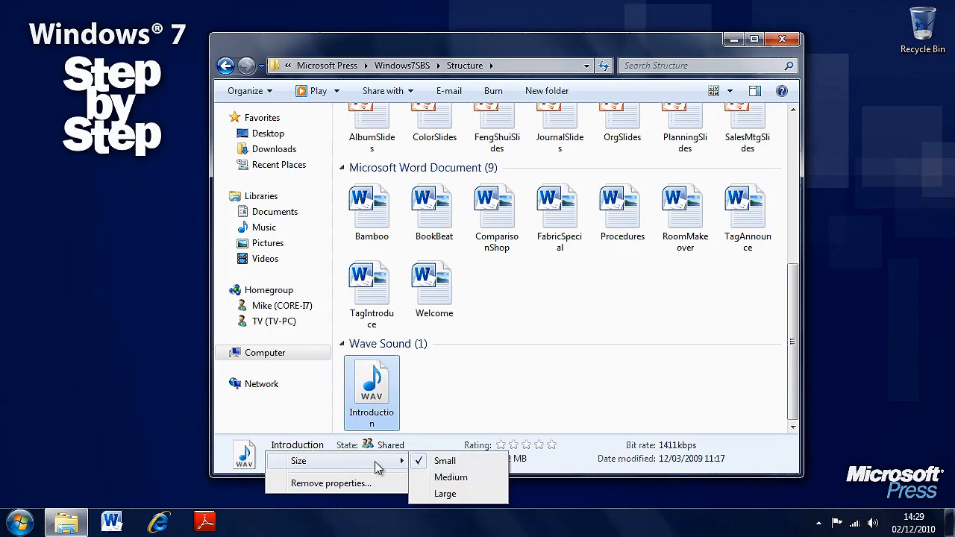
click(470, 477)
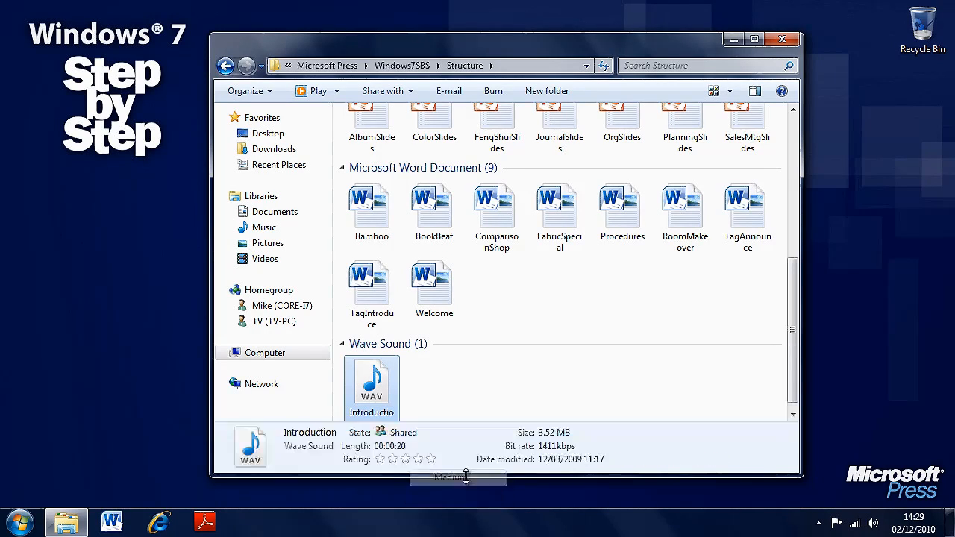
Set the details pane size to Large
right_click(273, 447)
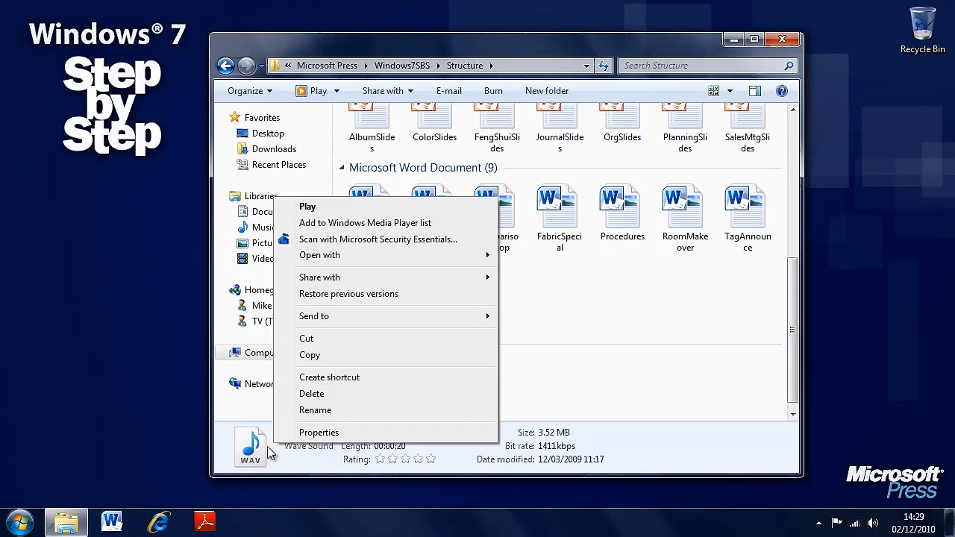
click(283, 457)
right_click(279, 443)
mouse_move(402, 454)
click(458, 486)
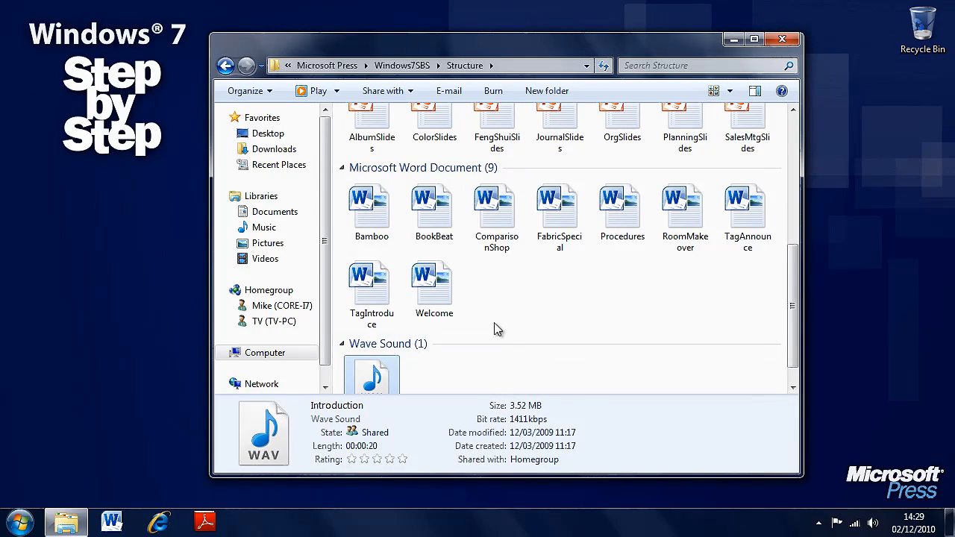
Examine the details shown for the Welcome and TagIntroduce documents, the AlbumSlides presentation, and the Videos and Photographs folders
click(438, 285)
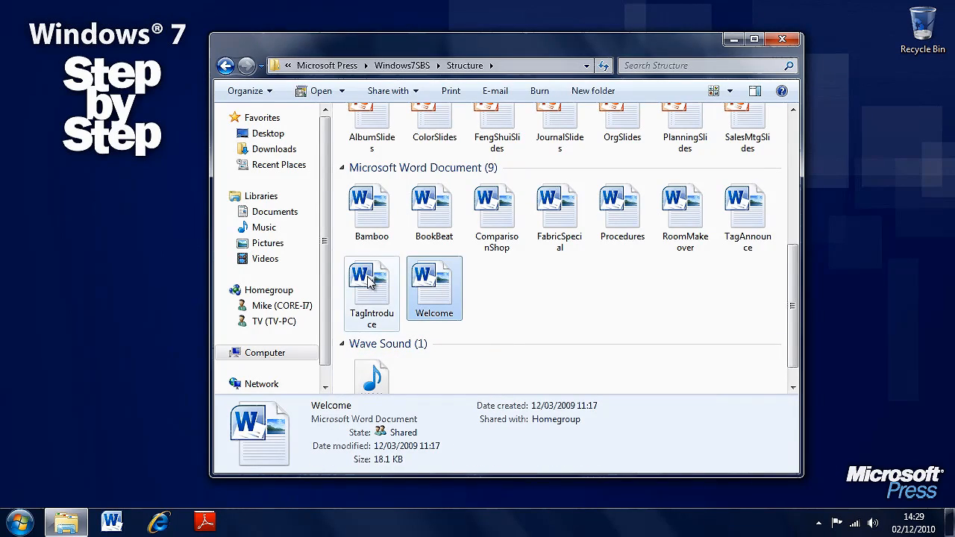
click(389, 283)
click(373, 135)
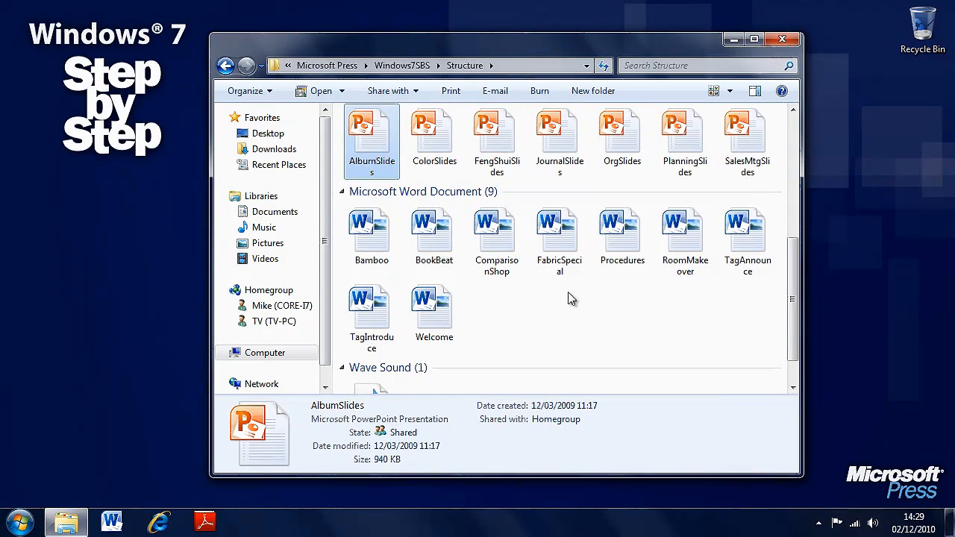
scroll(567, 298, up, 3)
click(561, 168)
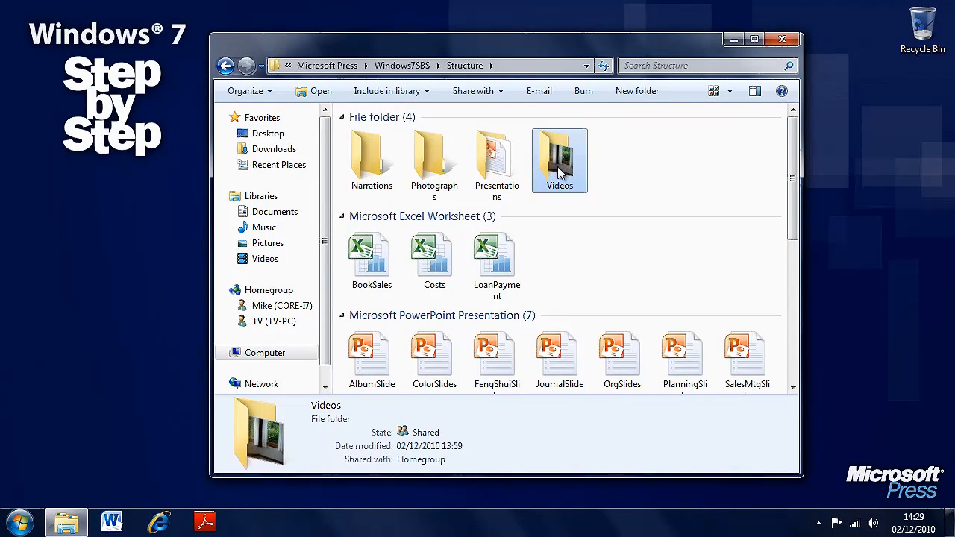
click(442, 179)
scroll(497, 296, down, 3)
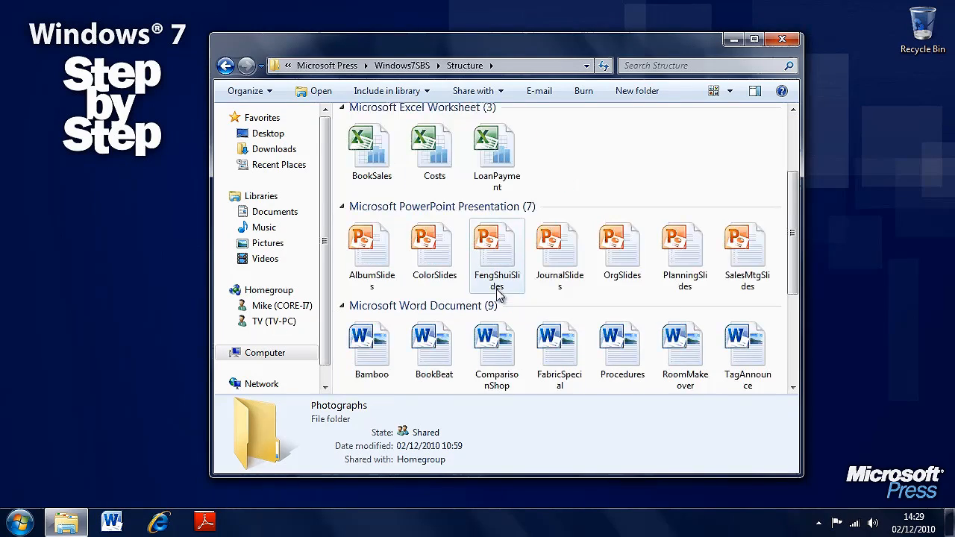
scroll(514, 290, up, 3)
Open the Videos subfolder, give the HouseHome video a four-star rating and save it
double_click(567, 171)
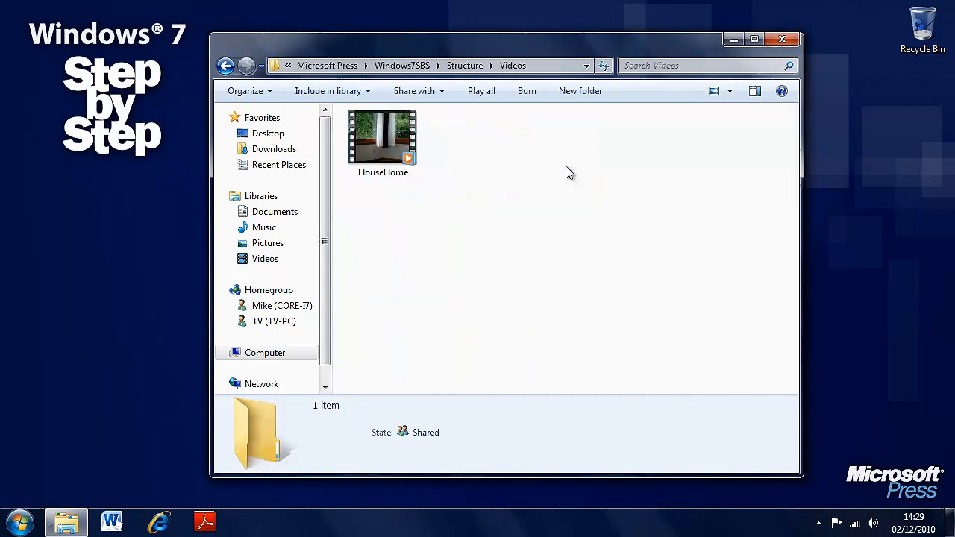
click(374, 141)
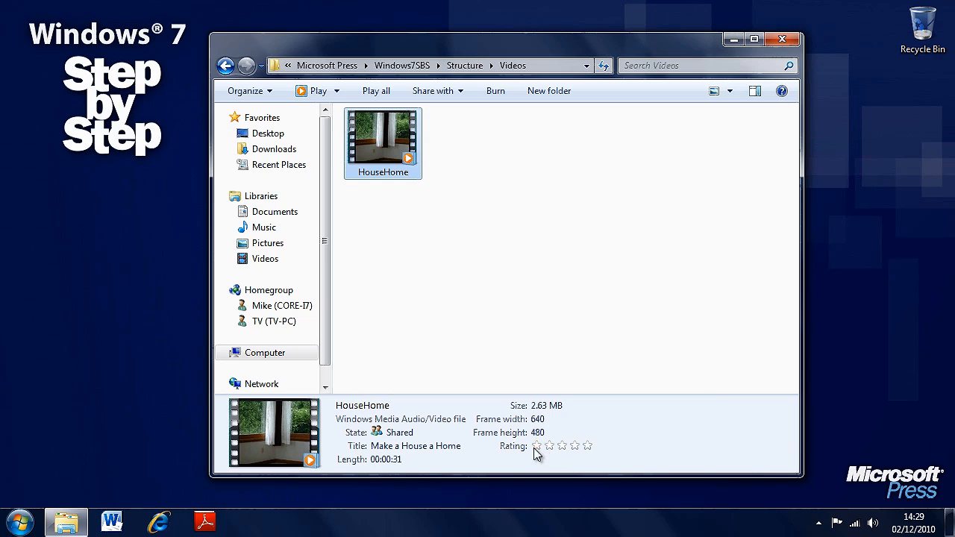
click(575, 446)
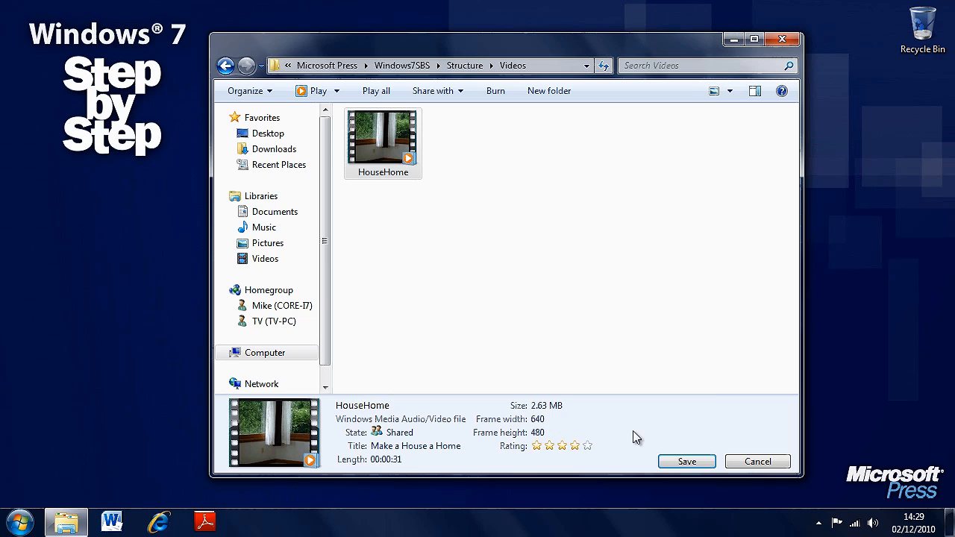
click(688, 462)
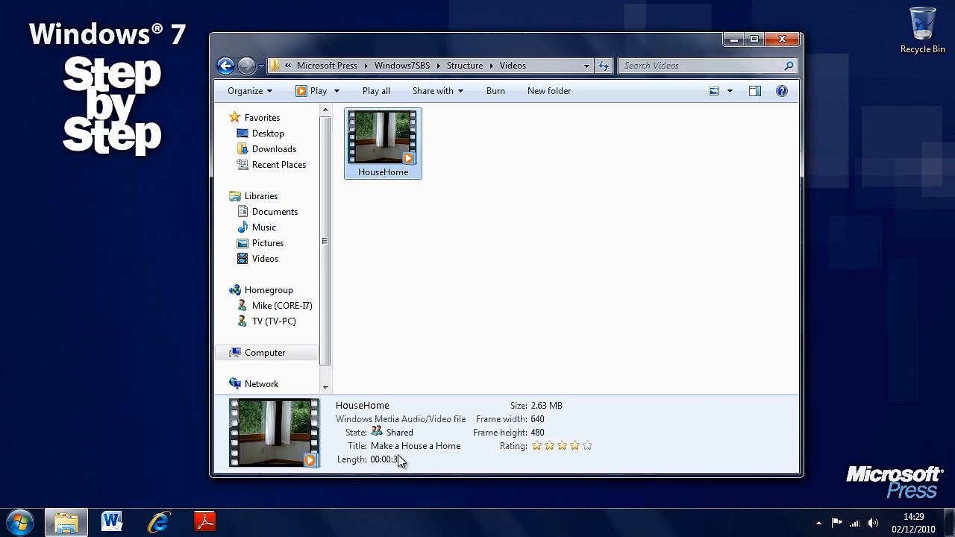
Change the HouseHome video's title to "Made a House a Home" and save it
click(464, 446)
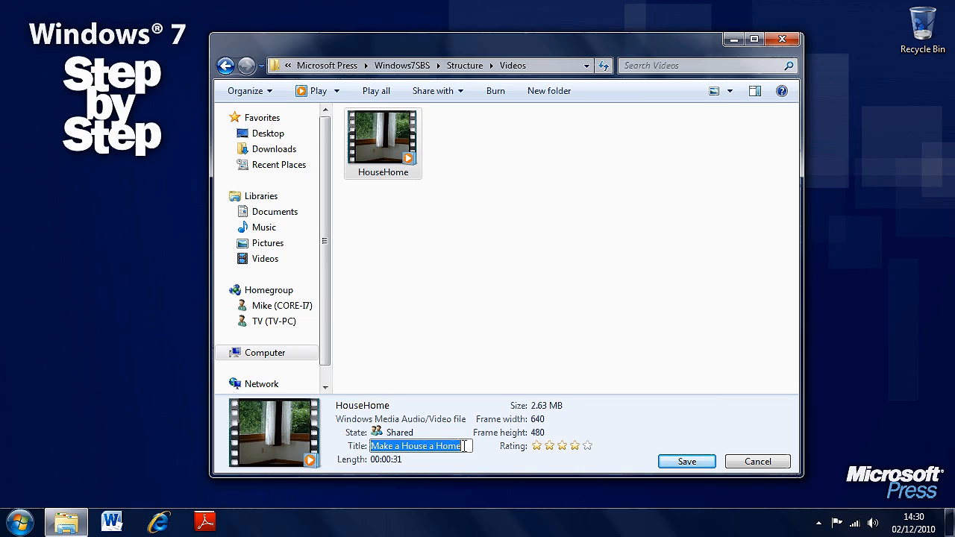
click(464, 447)
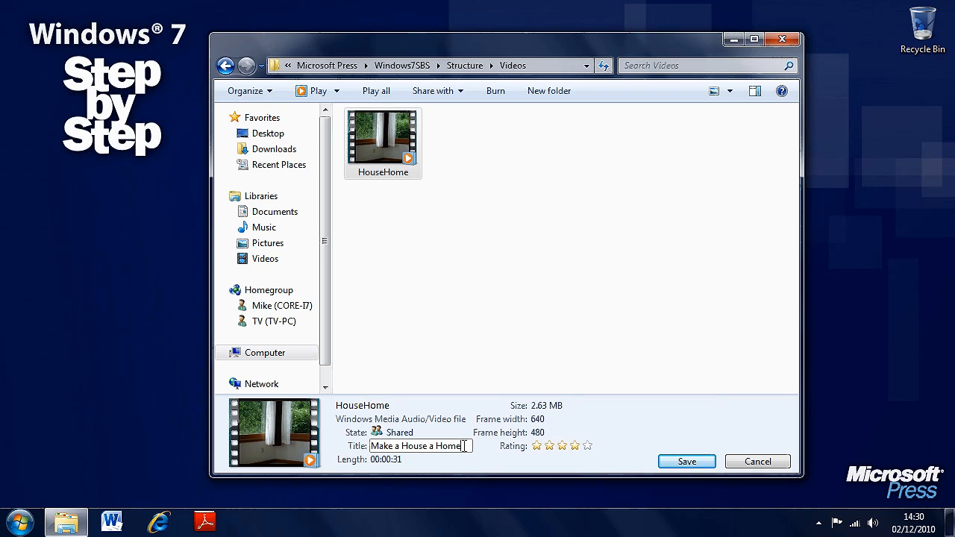
key(BackSpace)
text(d)
click(686, 462)
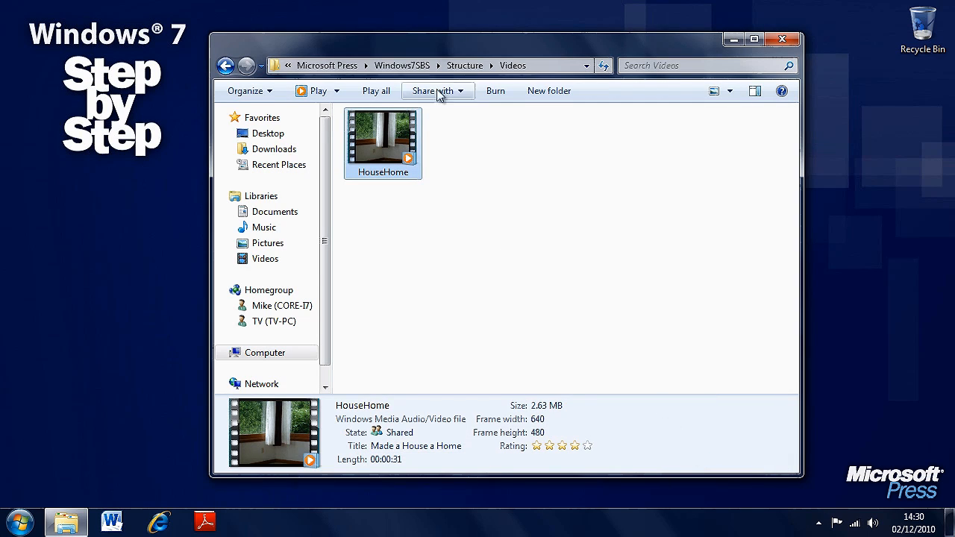
Return to the Structure folder, select the JournalSlides presentation and set the details pane size to Medium
click(464, 65)
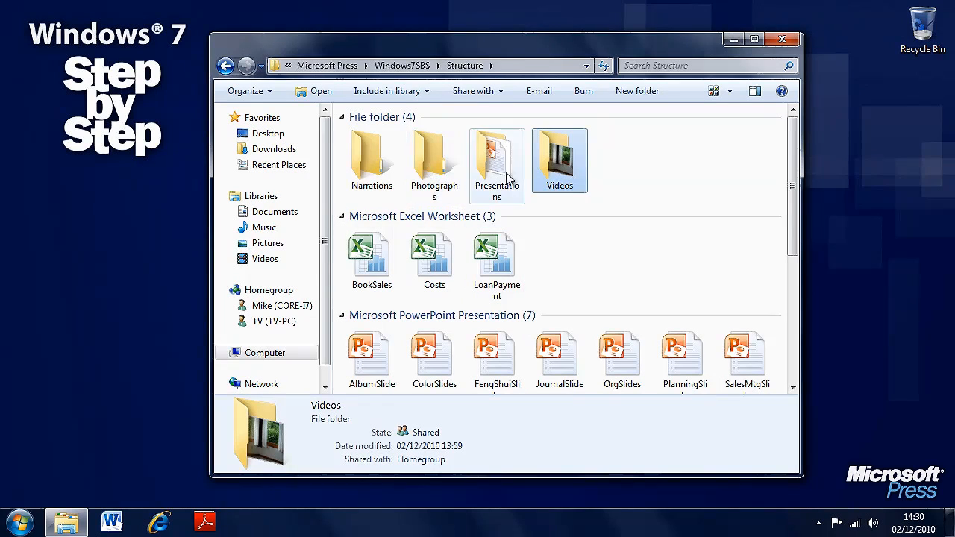
scroll(746, 215, down, 2)
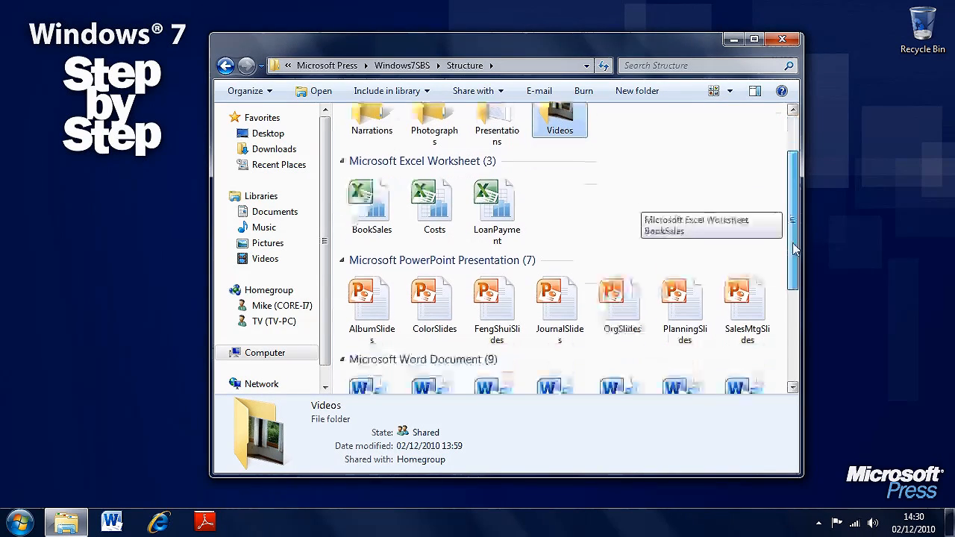
click(561, 270)
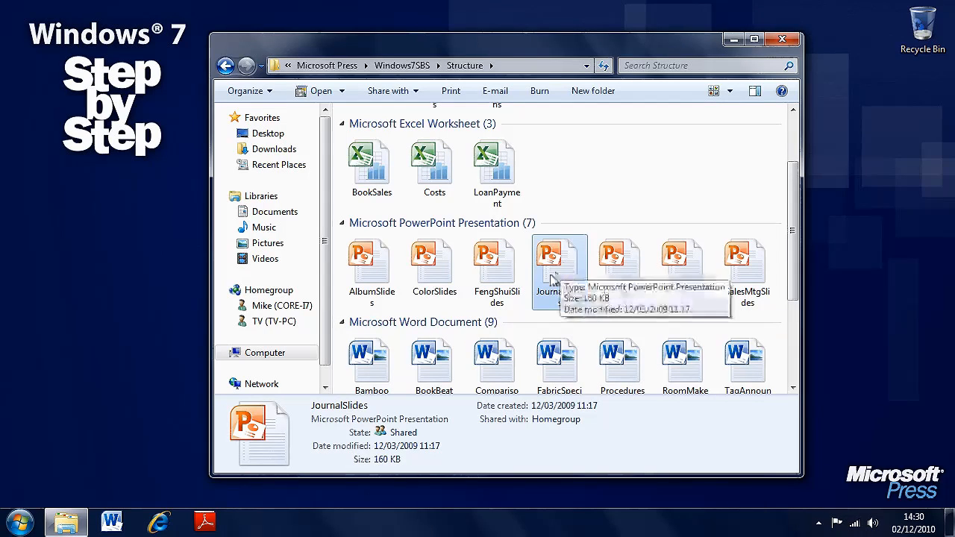
right_click(303, 428)
mouse_move(356, 440)
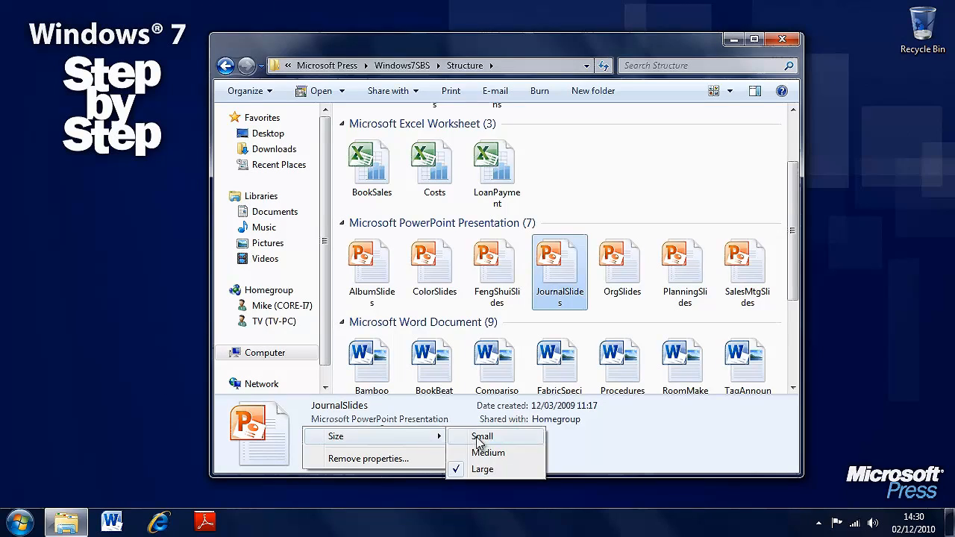
click(481, 453)
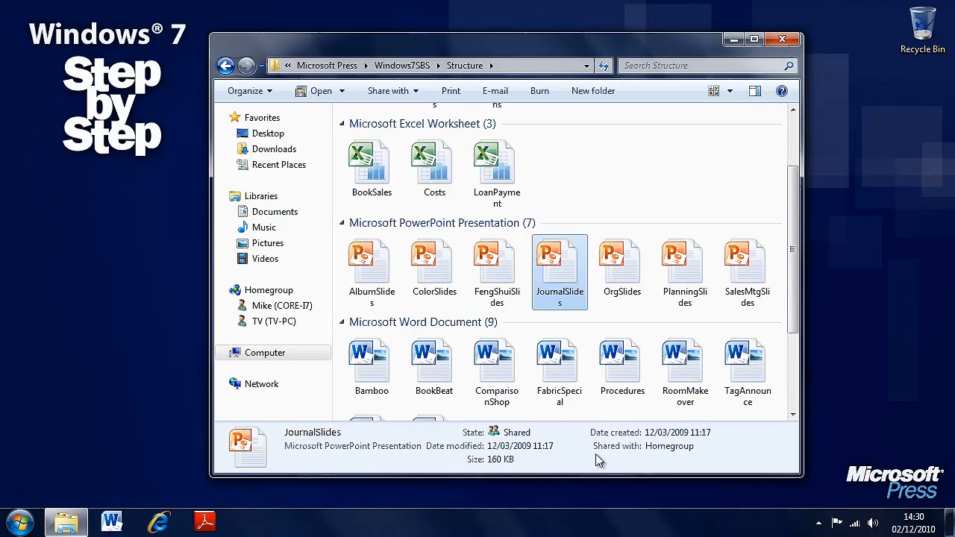
Check the details of the Introduction sound file and look at the sorting options available for the folder
drag(800, 290, 792, 377)
click(381, 373)
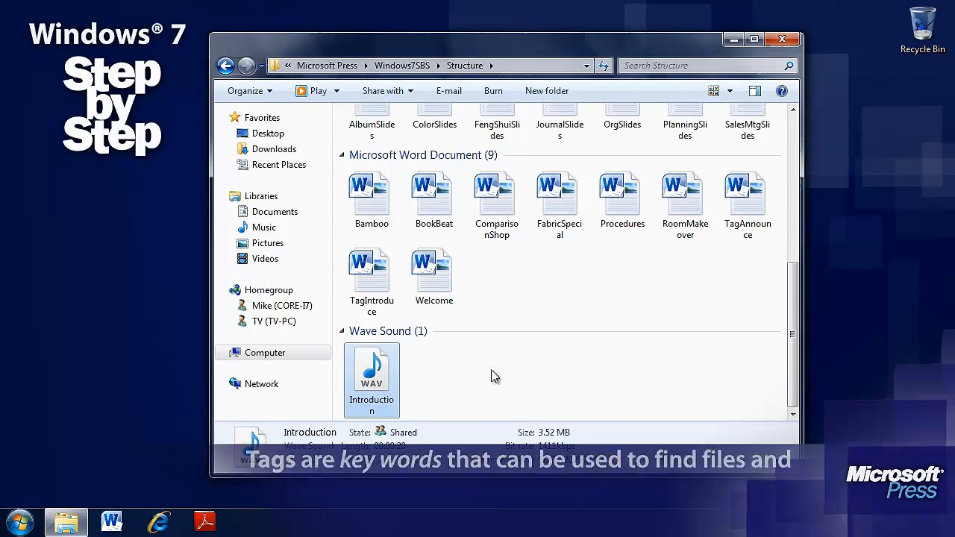
right_click(491, 375)
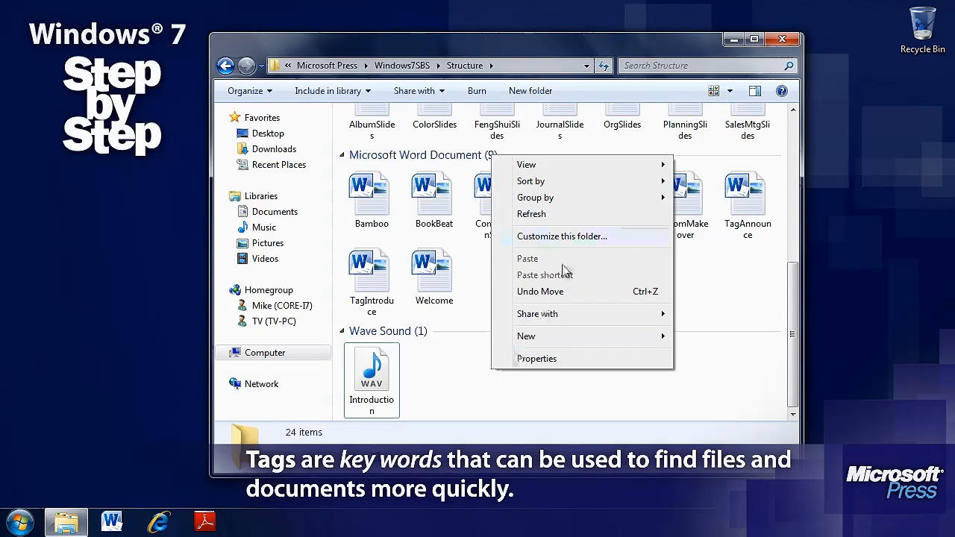
mouse_move(607, 184)
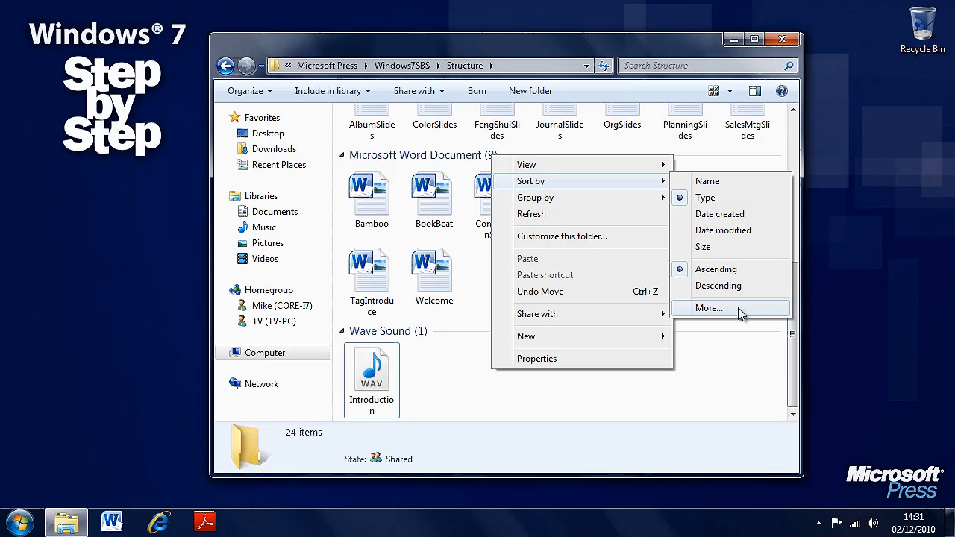
click(458, 385)
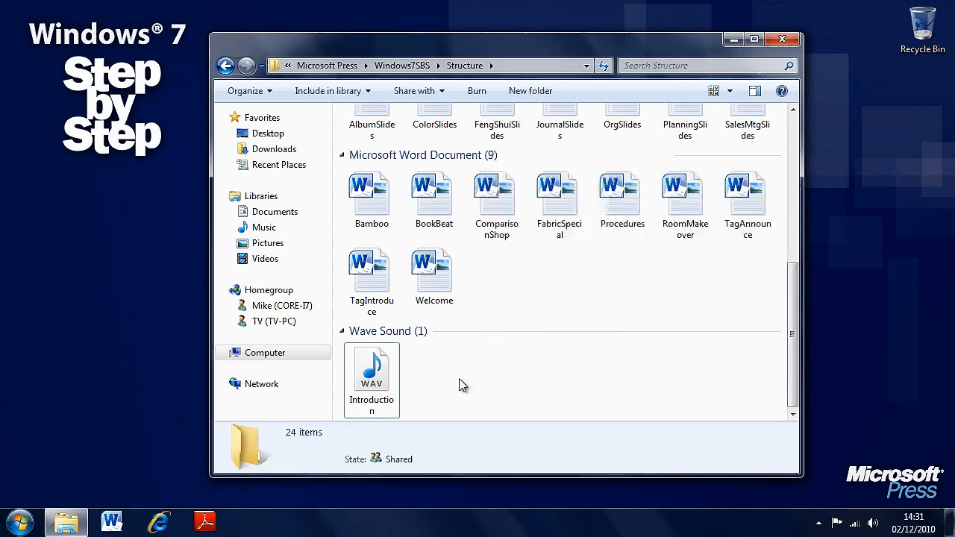
Examine the general and detailed properties of the LoanPayment worksheet, leaving them unchanged
scroll(459, 385, up, 5)
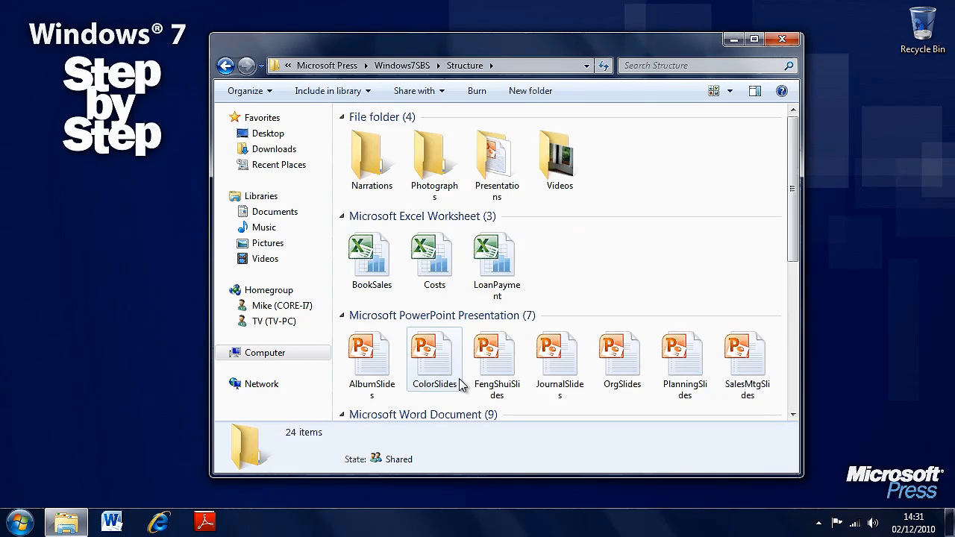
right_click(501, 261)
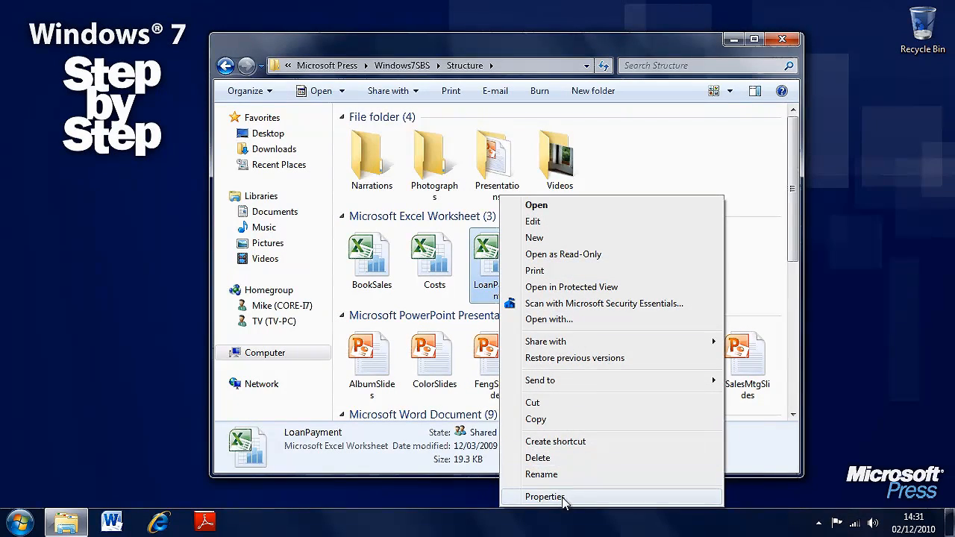
click(600, 498)
drag(606, 141, 497, 91)
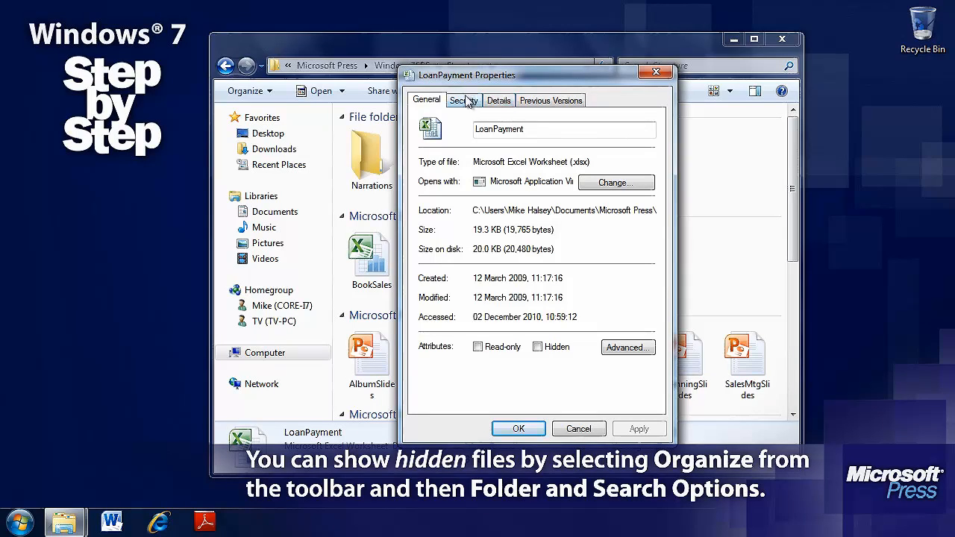
click(498, 101)
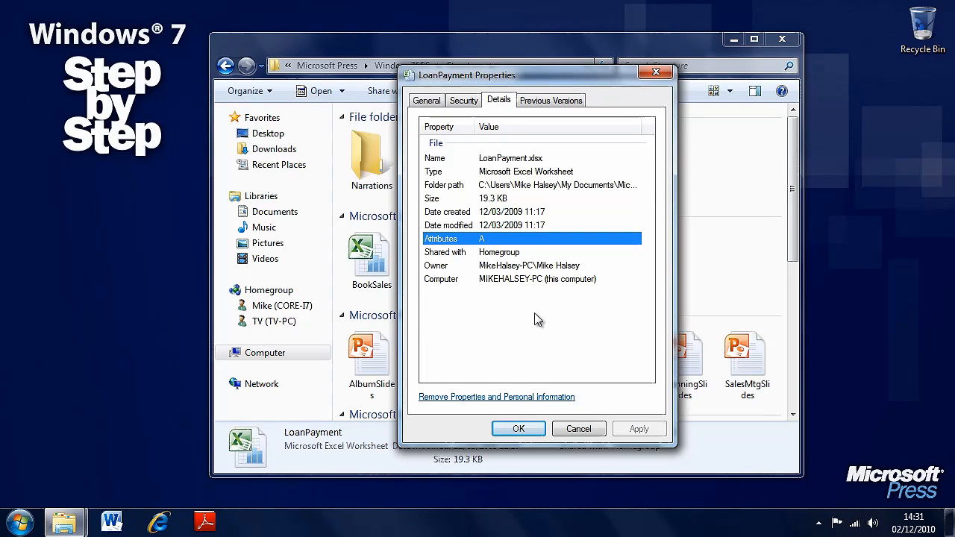
click(576, 428)
Open the Videos subfolder and show the detailed properties of the HouseHome video
click(563, 173)
double_click(563, 173)
right_click(397, 154)
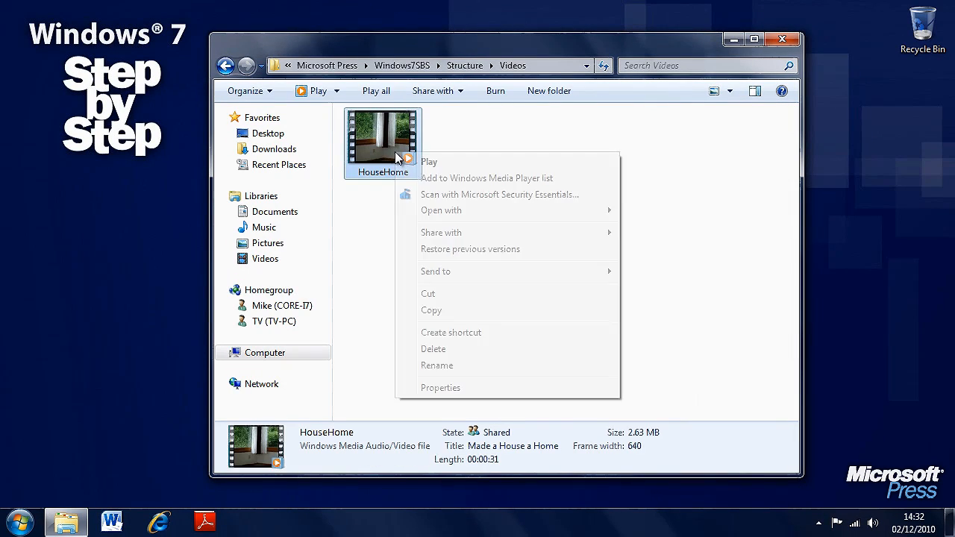
click(463, 388)
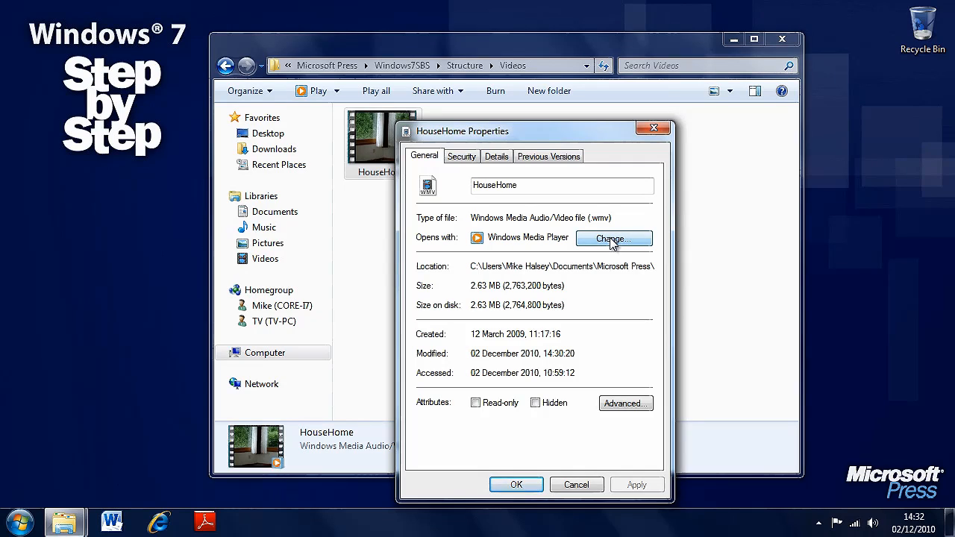
drag(522, 137, 522, 78)
click(497, 97)
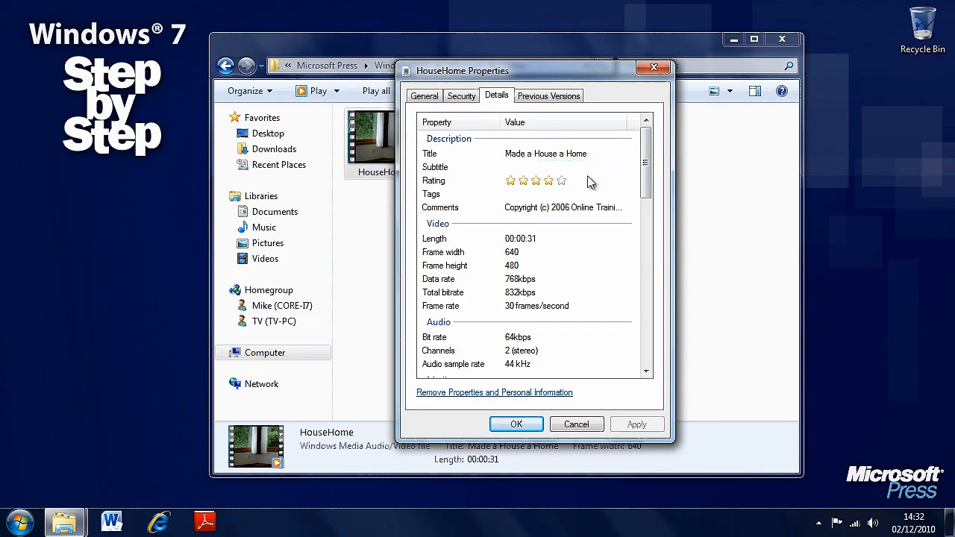
Add the tags home and house to the HouseHome video and save its properties
click(545, 193)
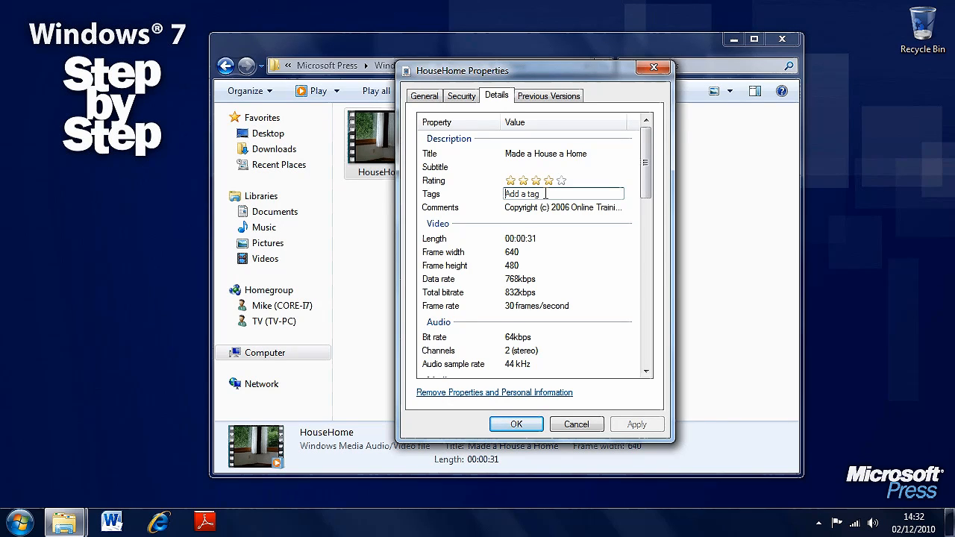
text(hom)
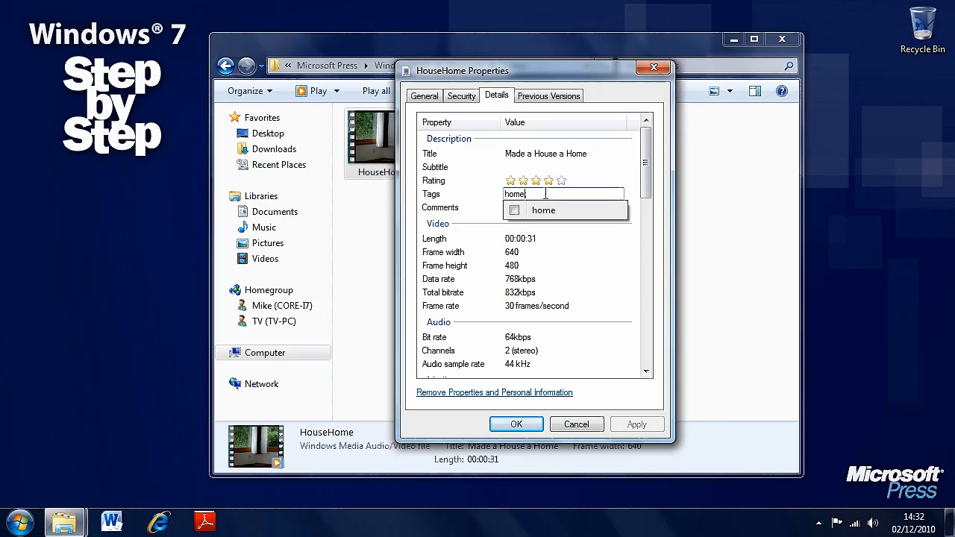
text(e)
click(514, 210)
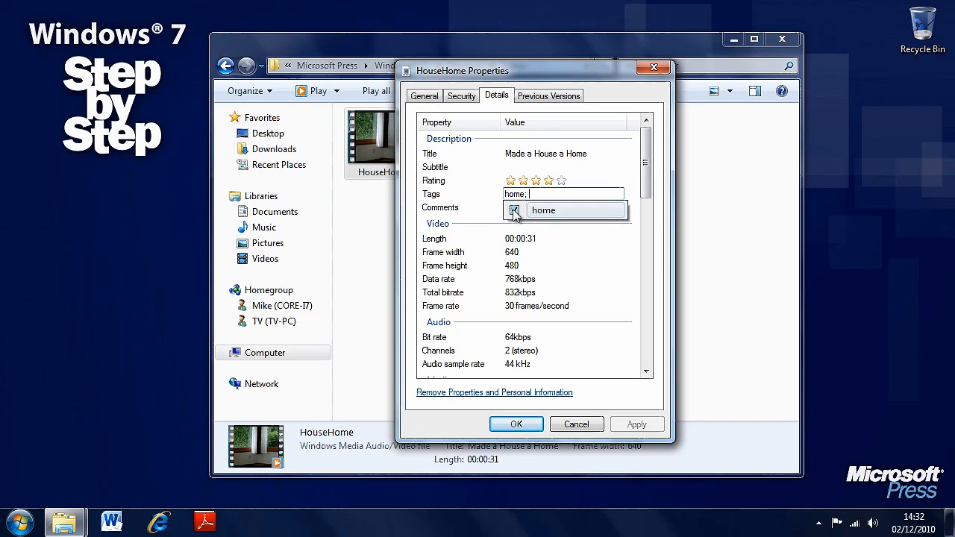
text(hoyu)
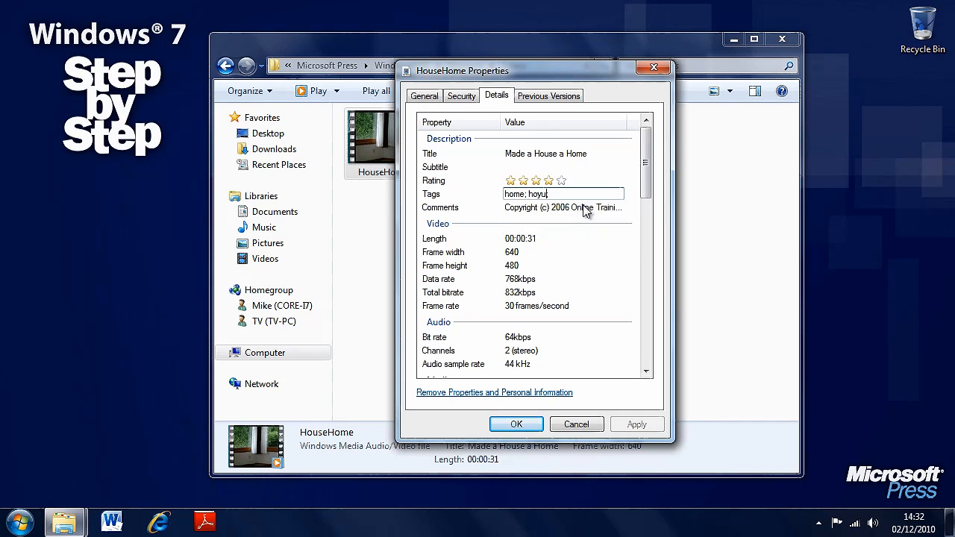
text(s)
key(BackSpace)
key(BackSpace)
key(BackSpace)
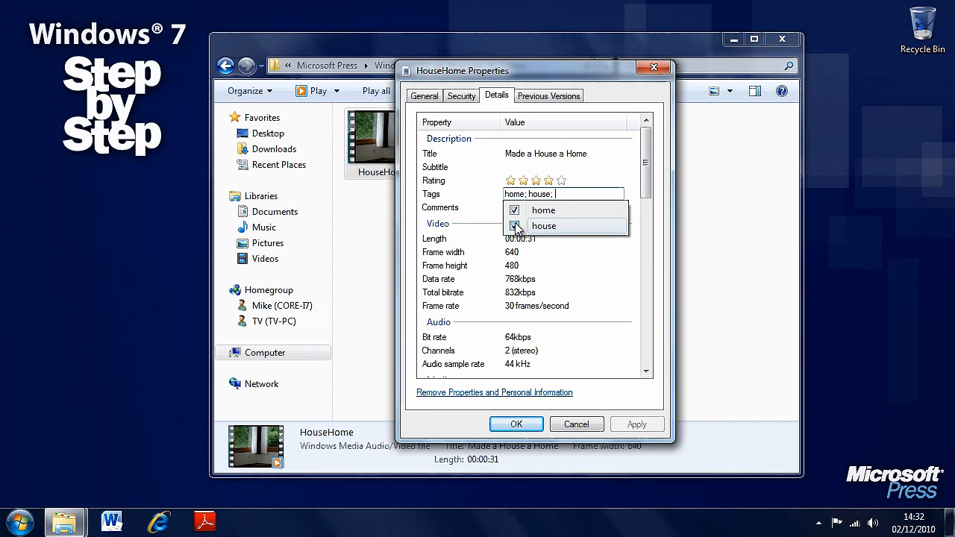
click(631, 191)
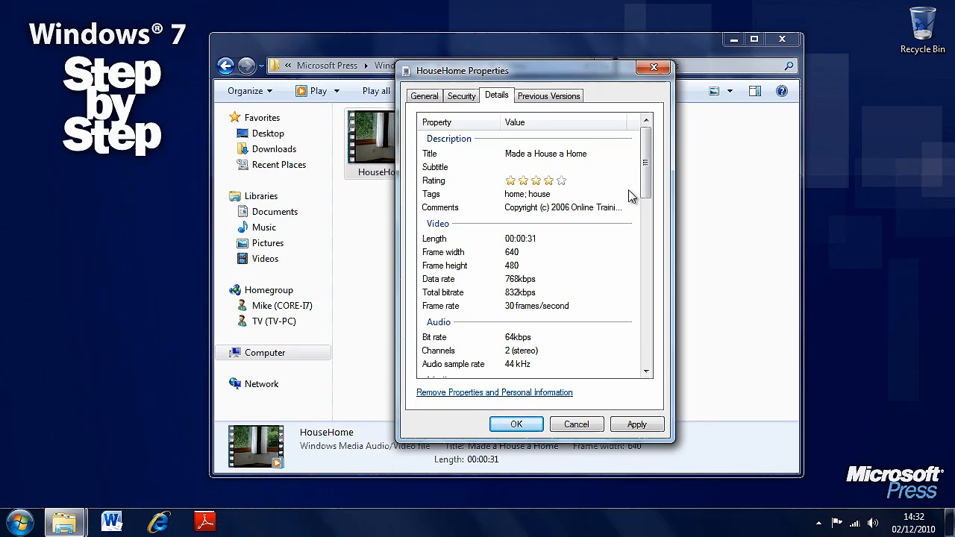
mouse_move(646, 164)
mouse_down()
mouse_move(651, 336)
mouse_move(658, 324)
mouse_move(656, 167)
mouse_up()
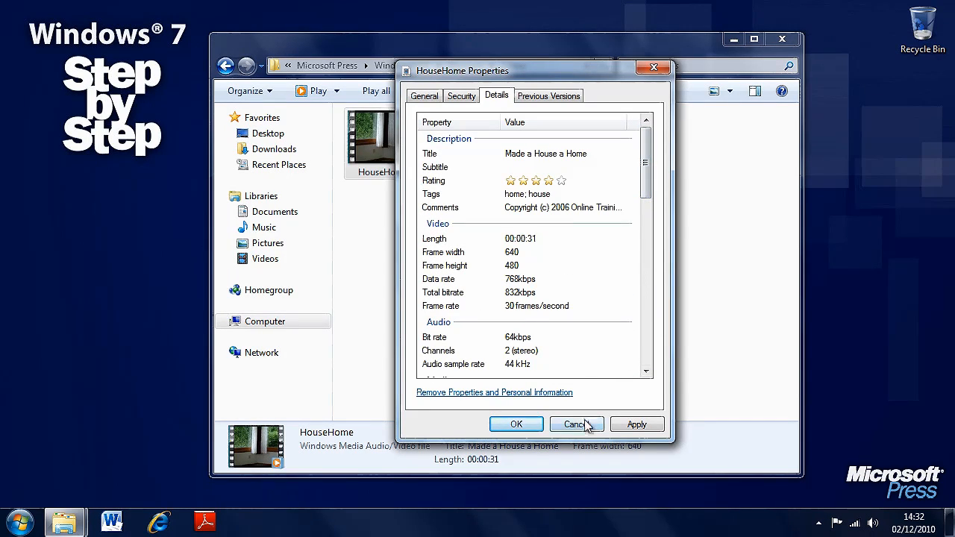
click(515, 424)
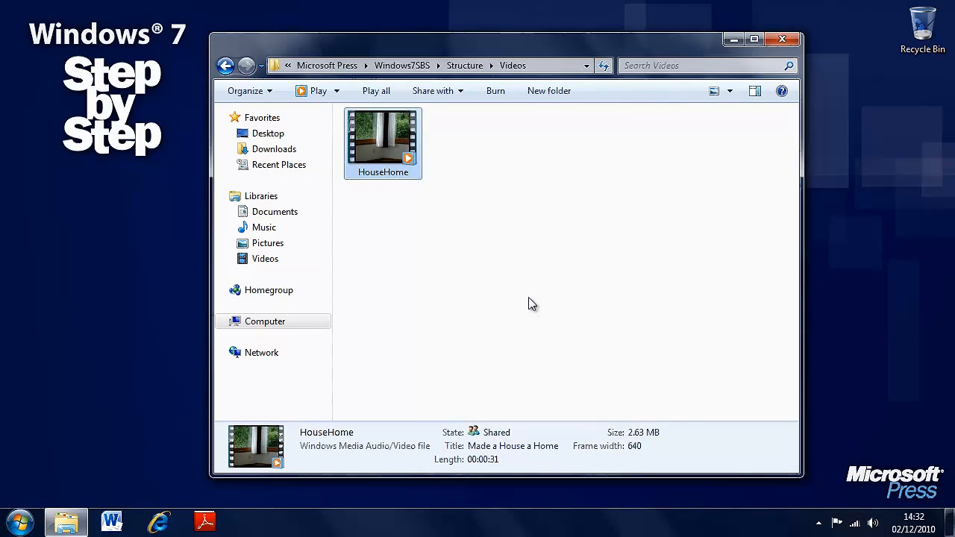
Return to the Structure folder and examine the general properties and sharing permissions of the Presentations folder, leaving them unchanged
key(BackSpace)
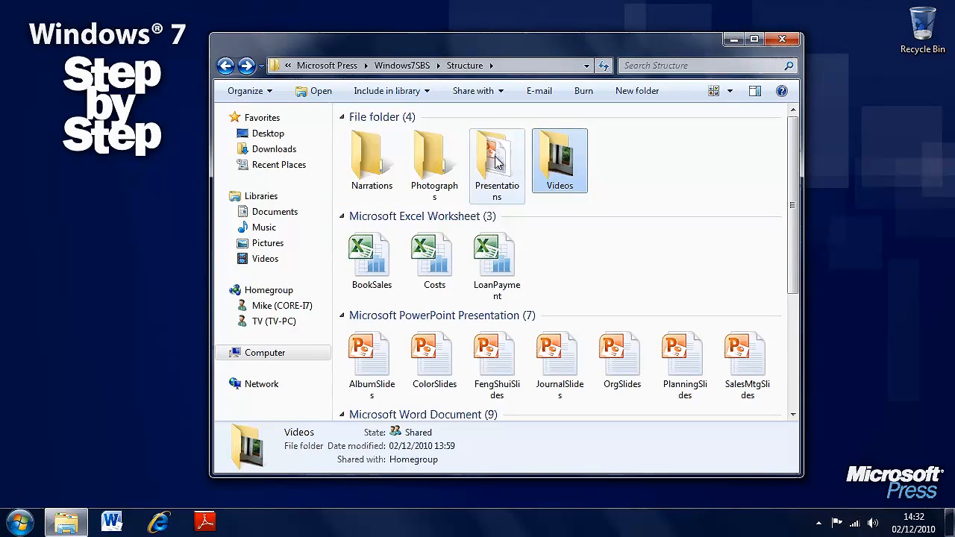
right_click(498, 163)
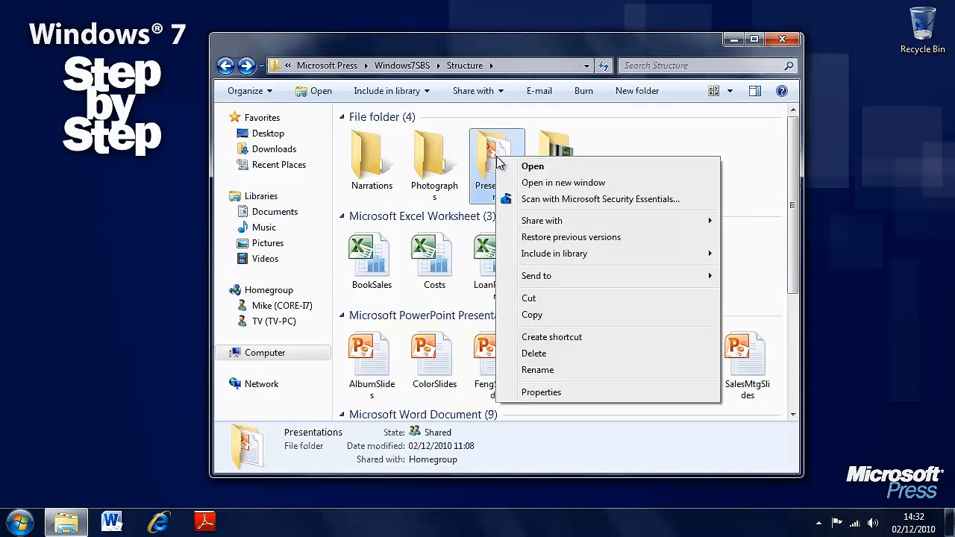
click(560, 392)
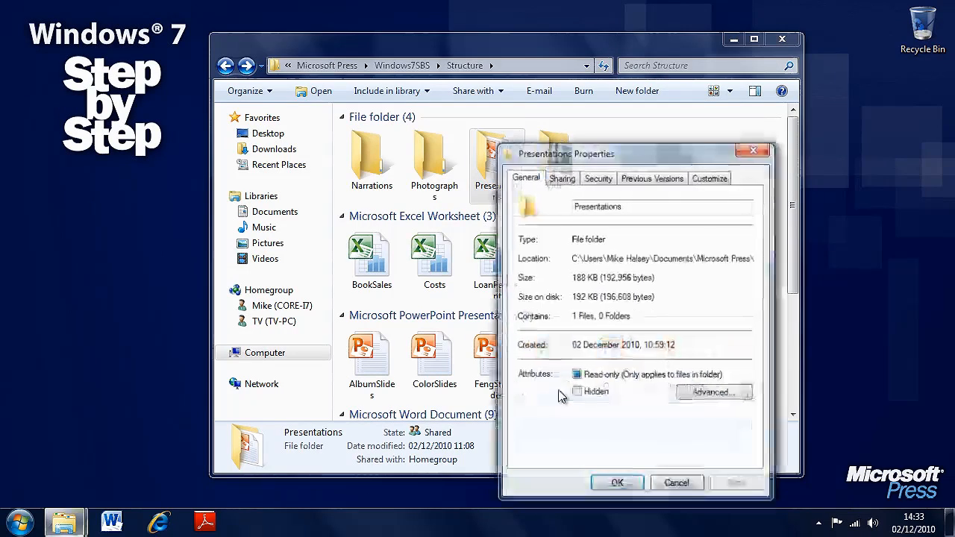
drag(670, 153, 553, 95)
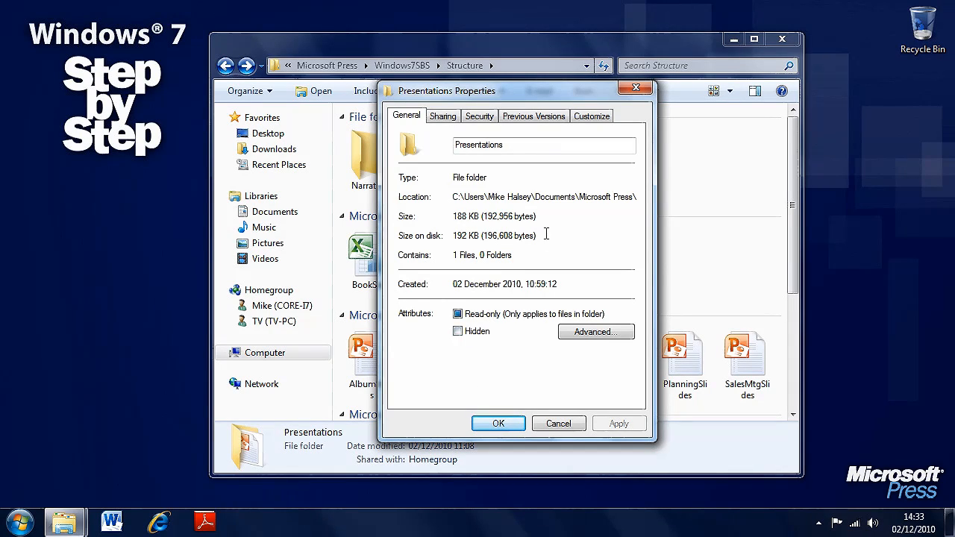
click(446, 117)
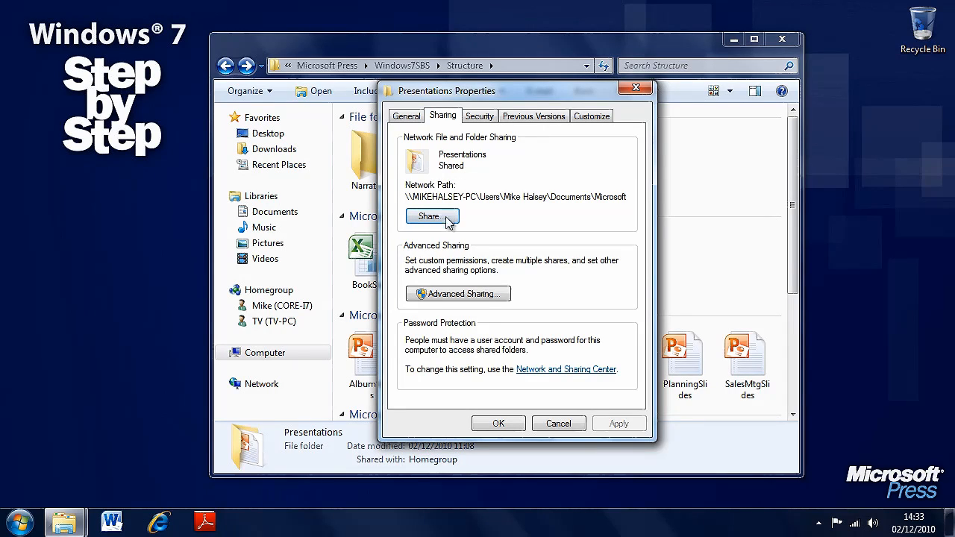
click(445, 218)
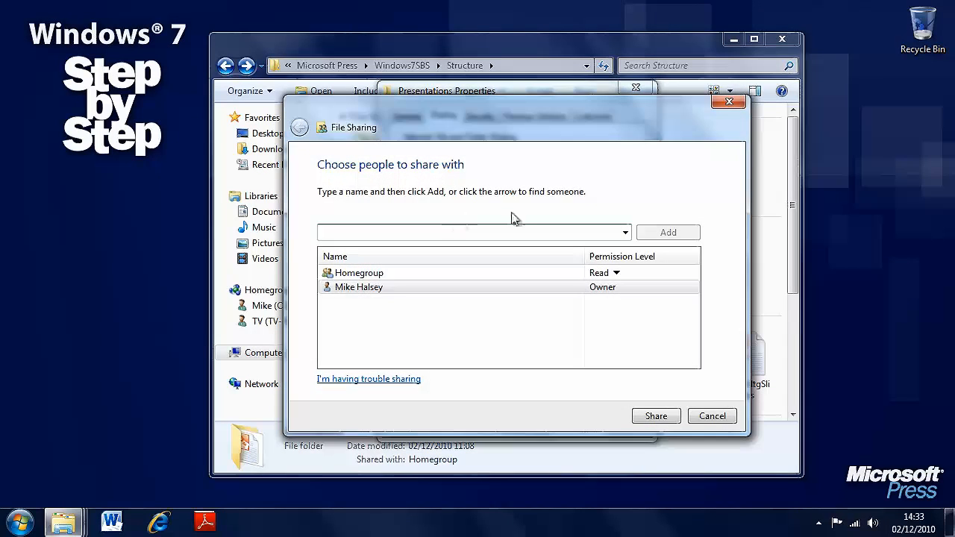
click(712, 416)
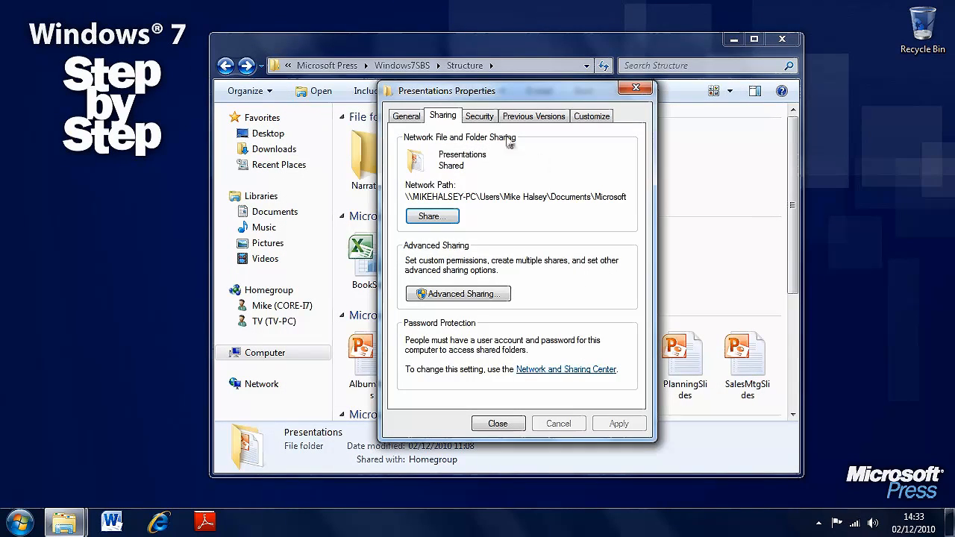
Review the previous versions and customization options of the Presentations folder, including the folder types it can be optimized for, and close its properties
click(532, 116)
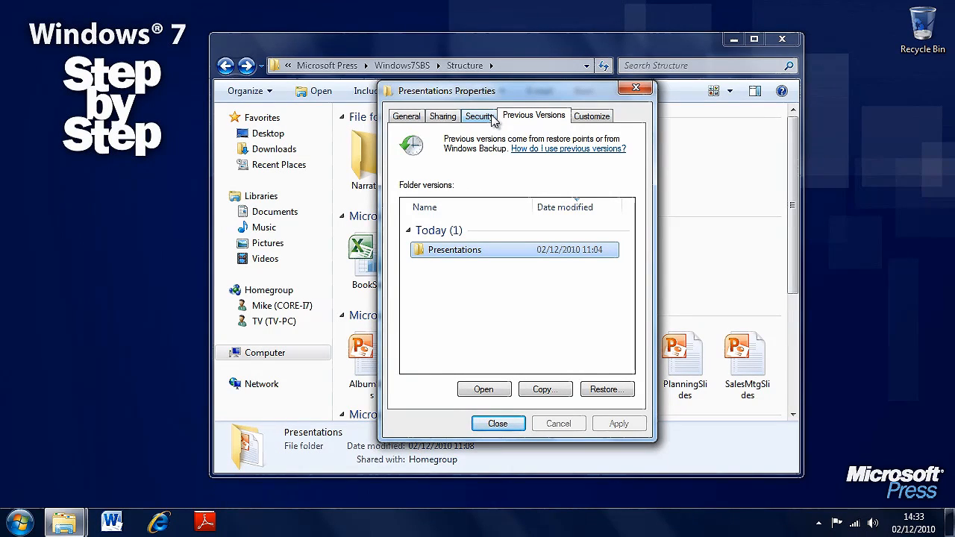
click(589, 118)
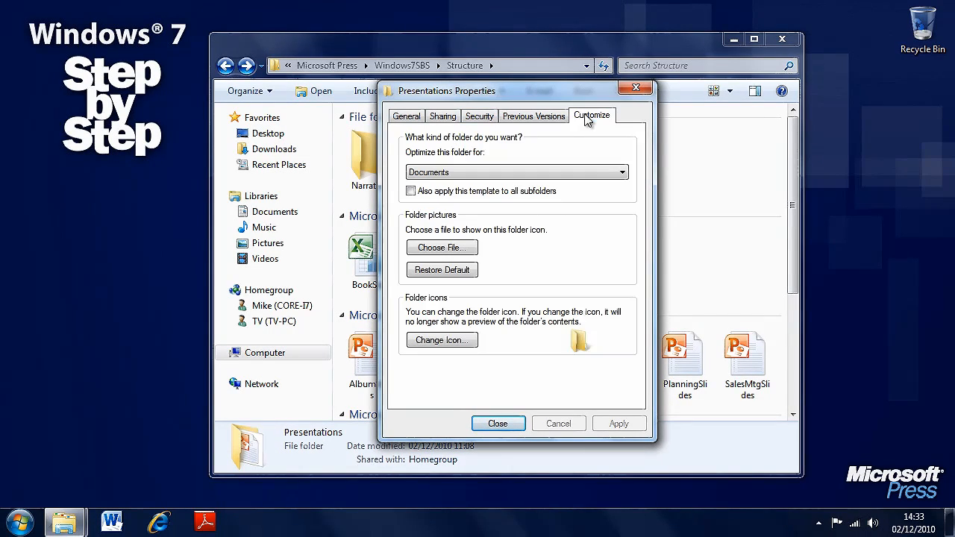
click(522, 172)
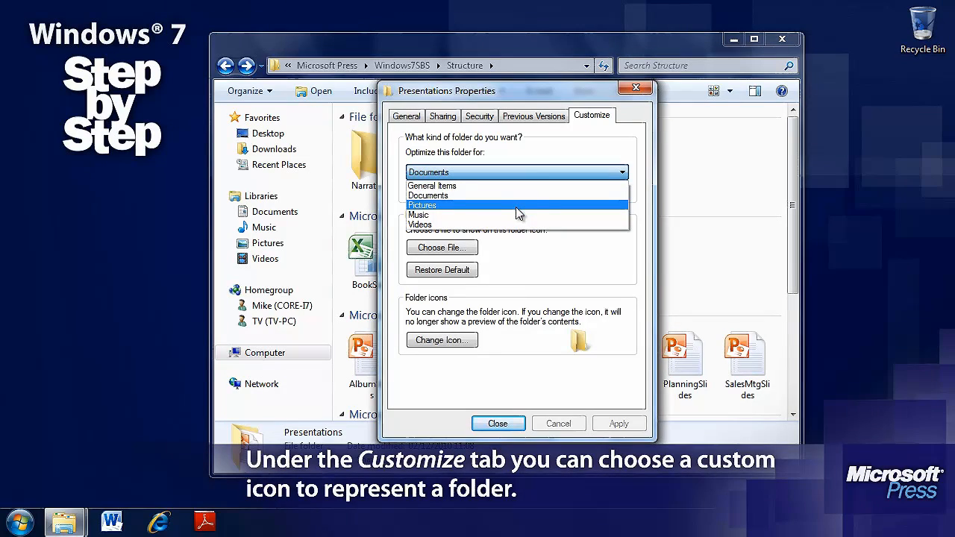
click(589, 266)
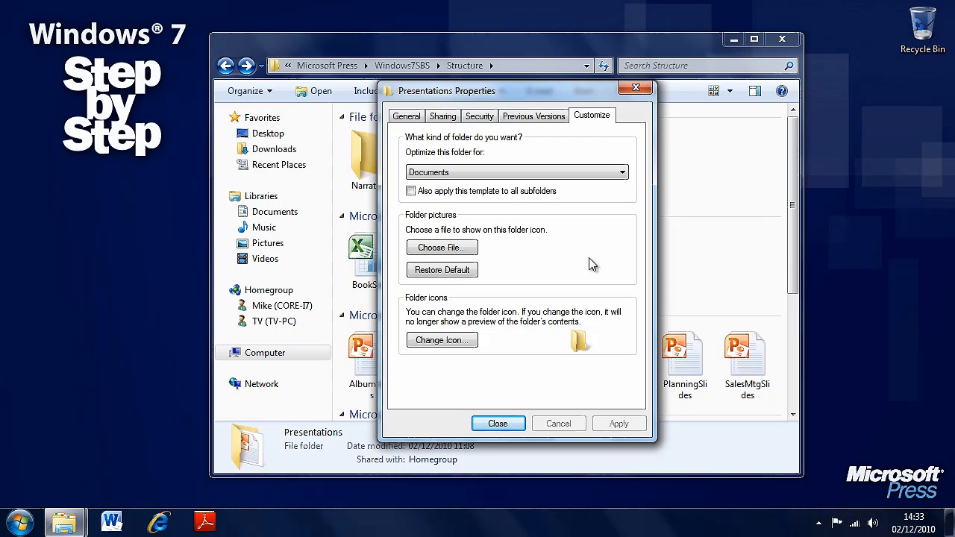
click(498, 424)
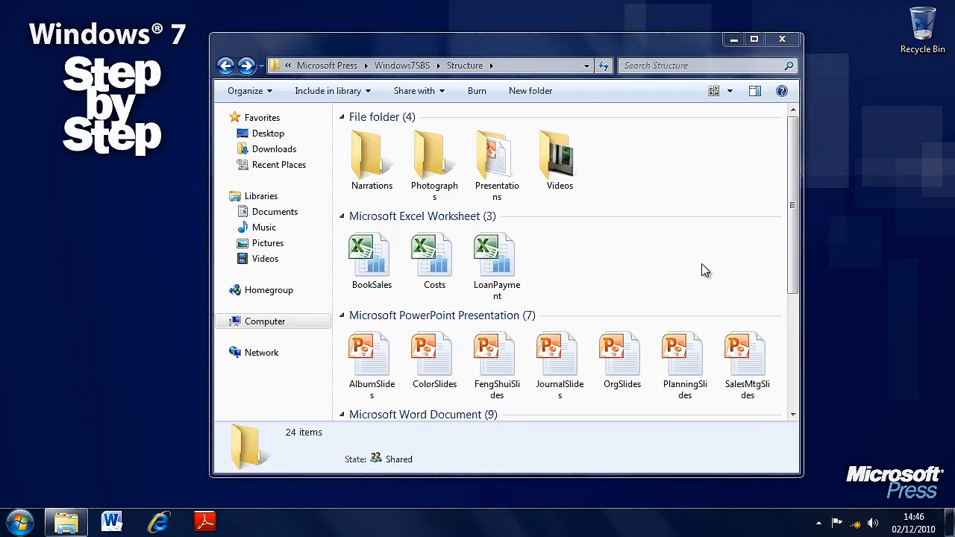
Create a new folder named Music in the Structure folder
right_click(563, 257)
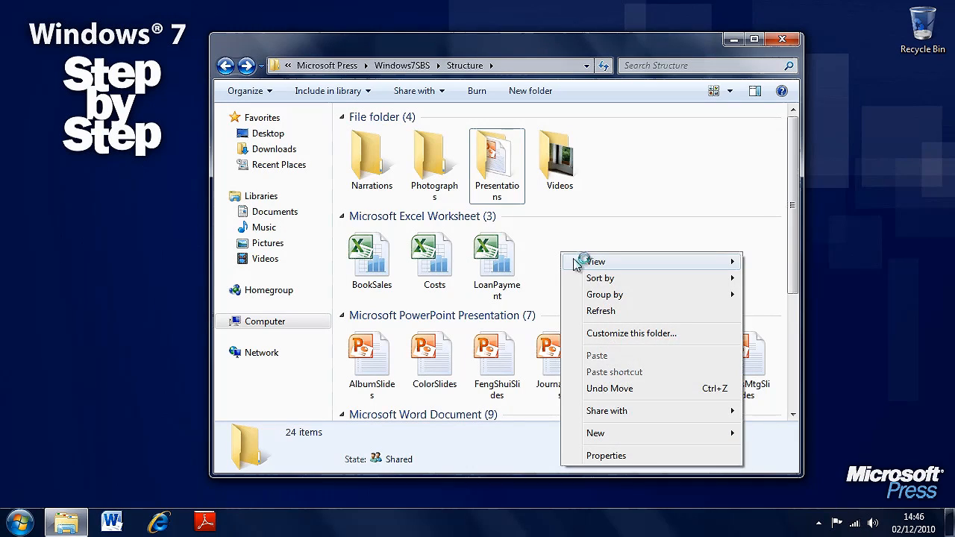
mouse_move(642, 267)
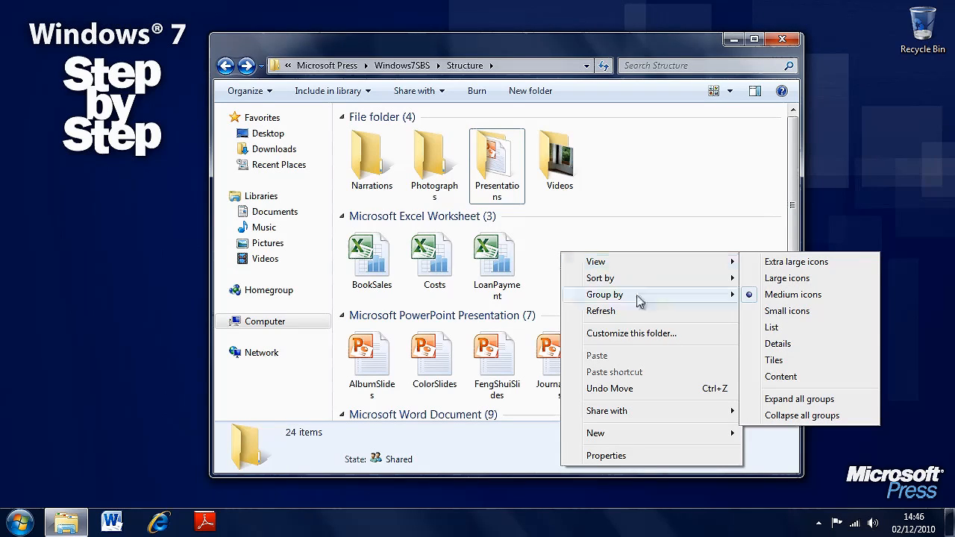
mouse_move(632, 435)
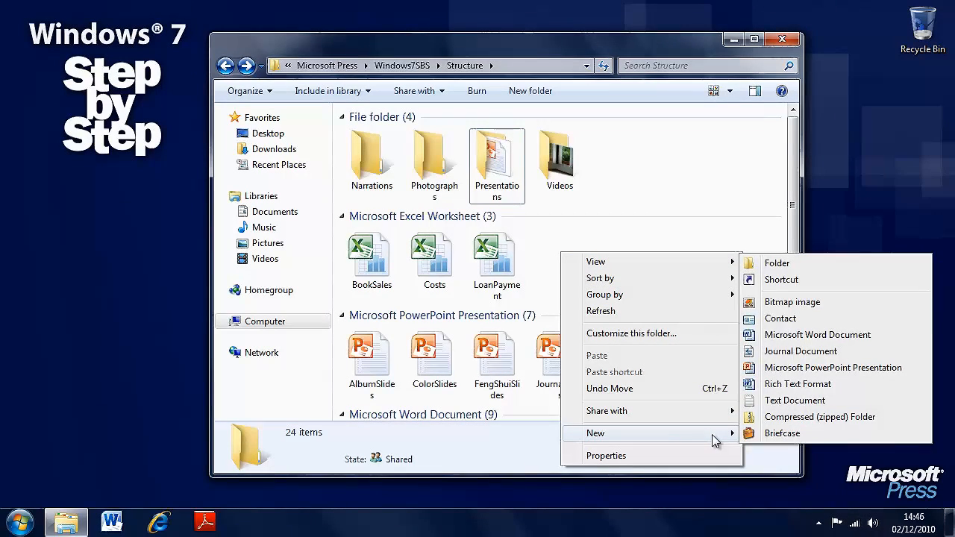
click(835, 263)
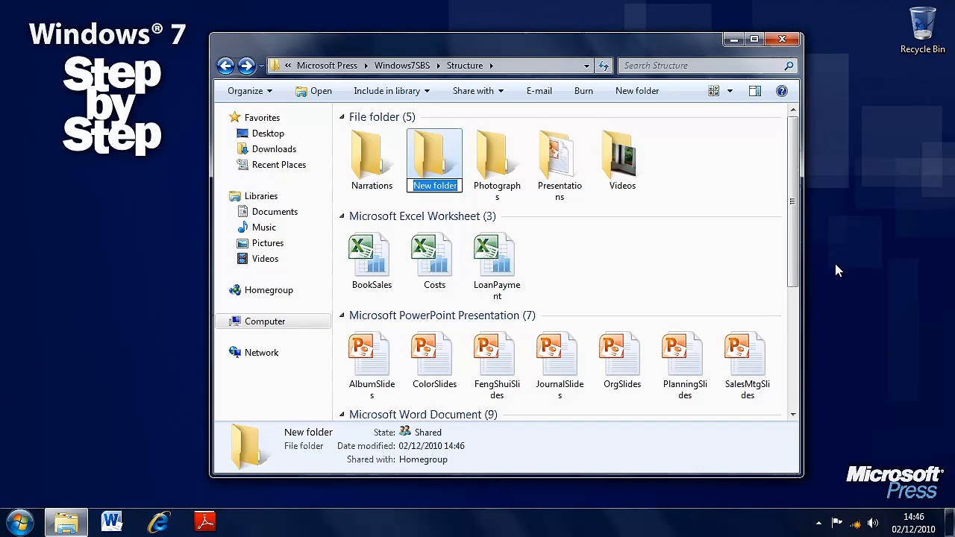
text(Music)
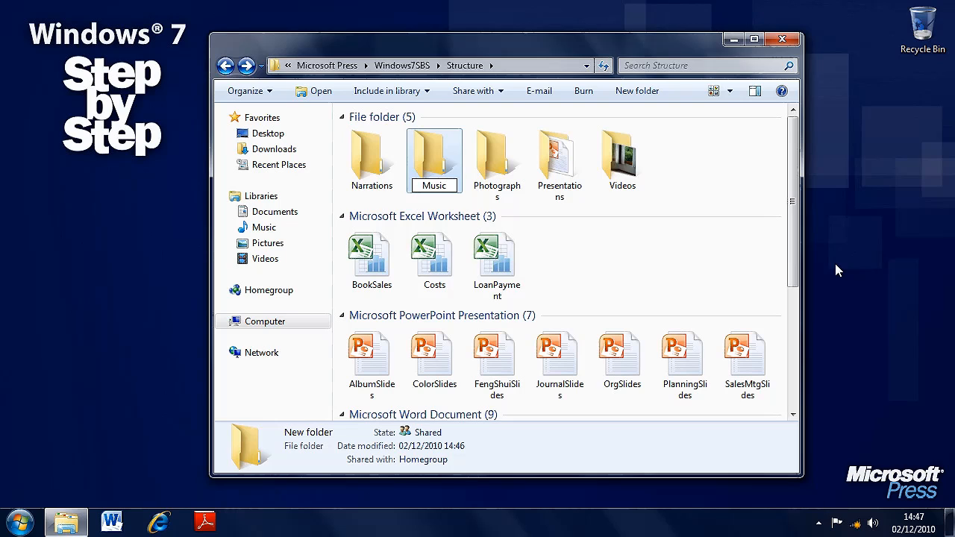
key(Return)
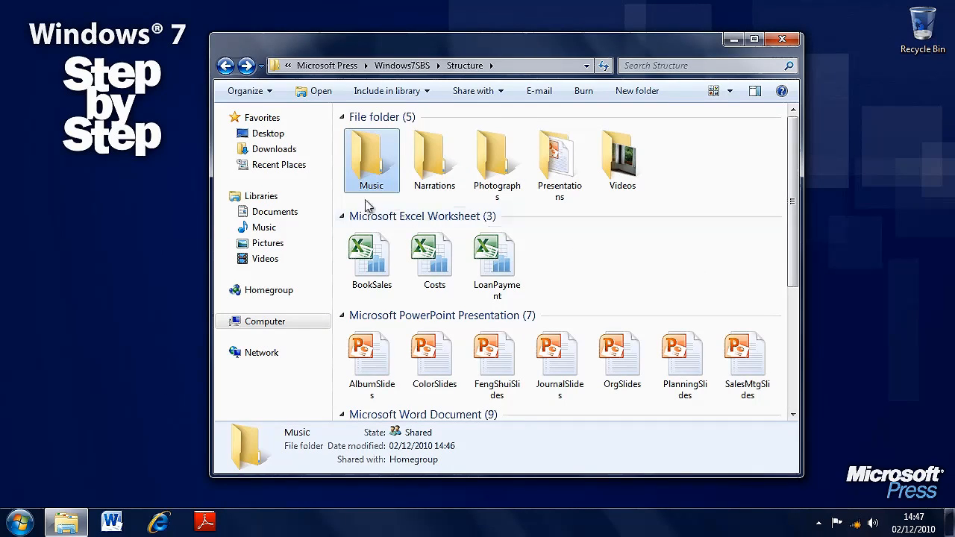
Create a new Microsoft Word document named Holiday Planning in the Structure folder
right_click(563, 261)
mouse_move(673, 436)
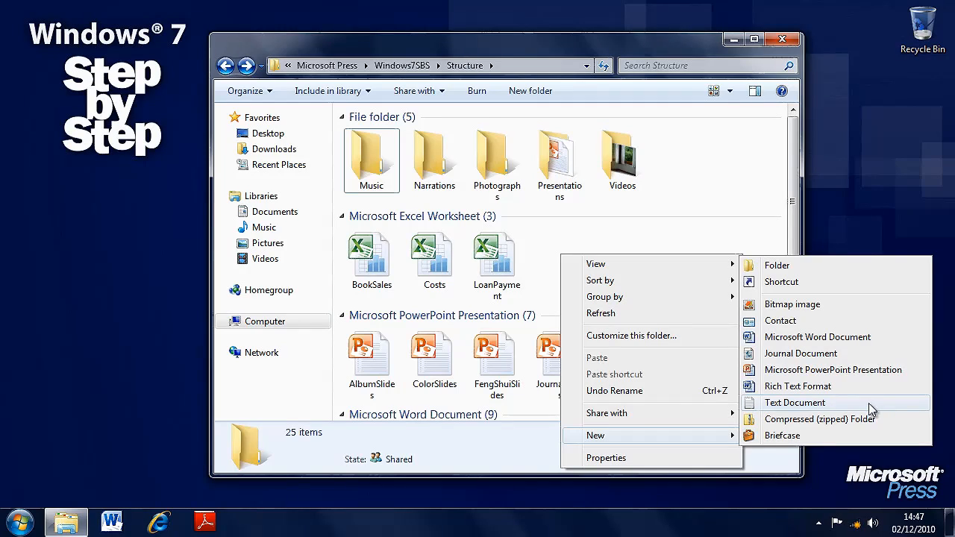
click(851, 337)
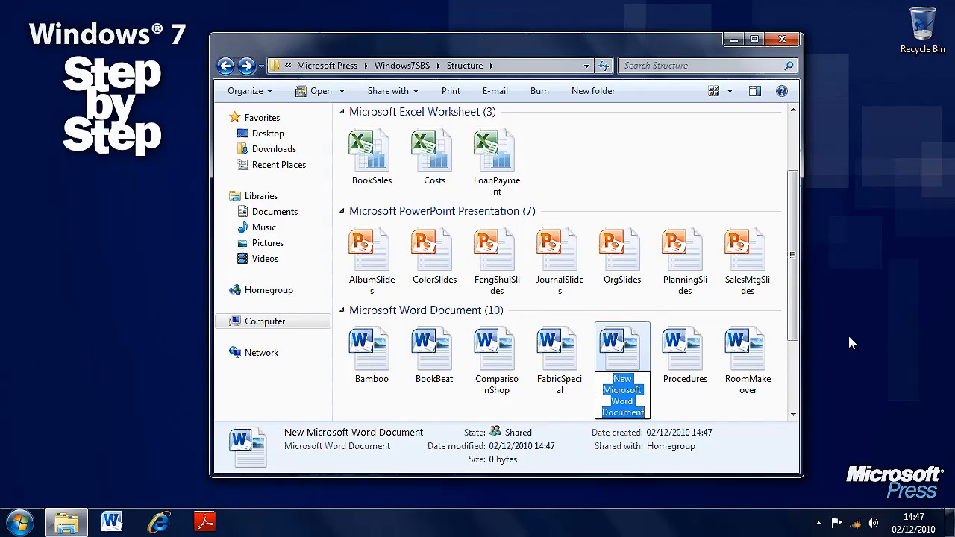
text(Holiday )
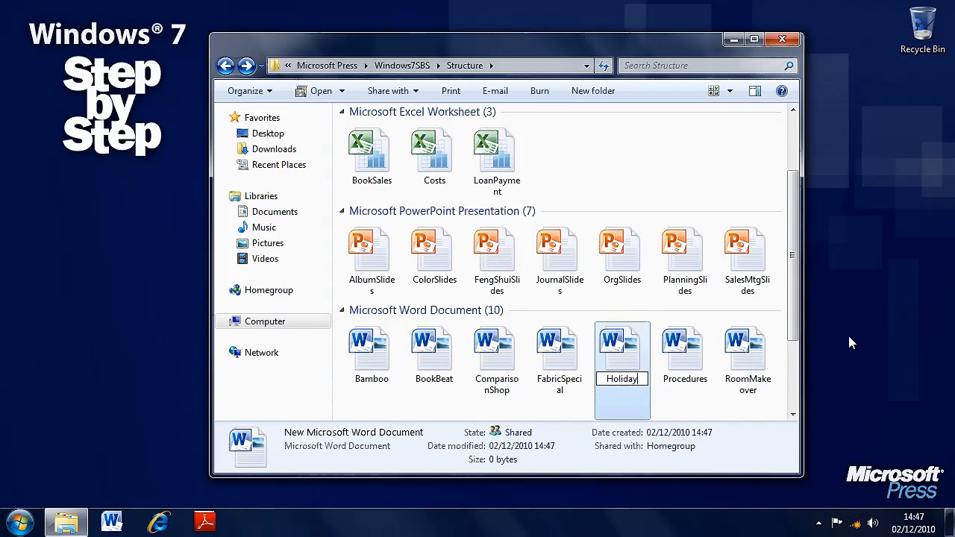
text(Planningh)
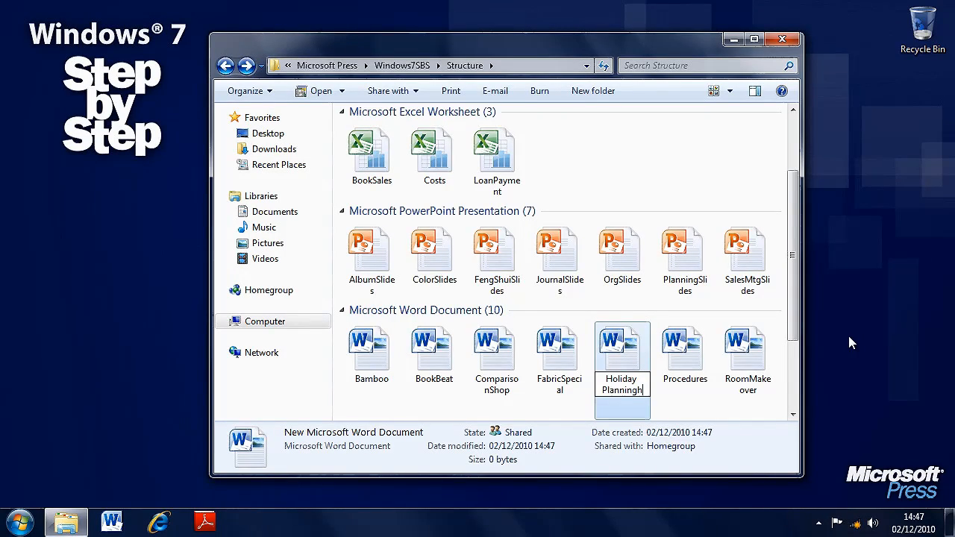
key(Return)
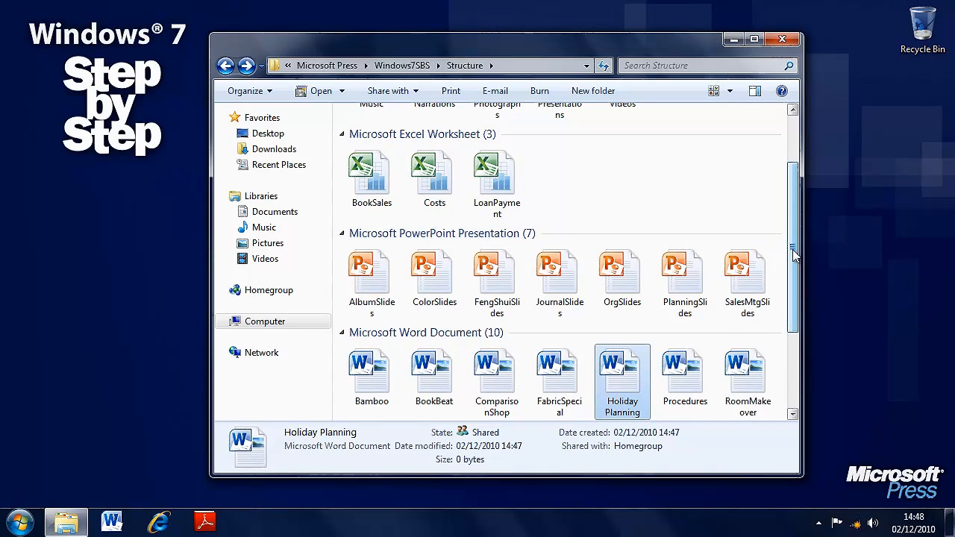
Rename the Music folder by putting the owner's first name in possessive form before the word Music
drag(795, 241, 797, 185)
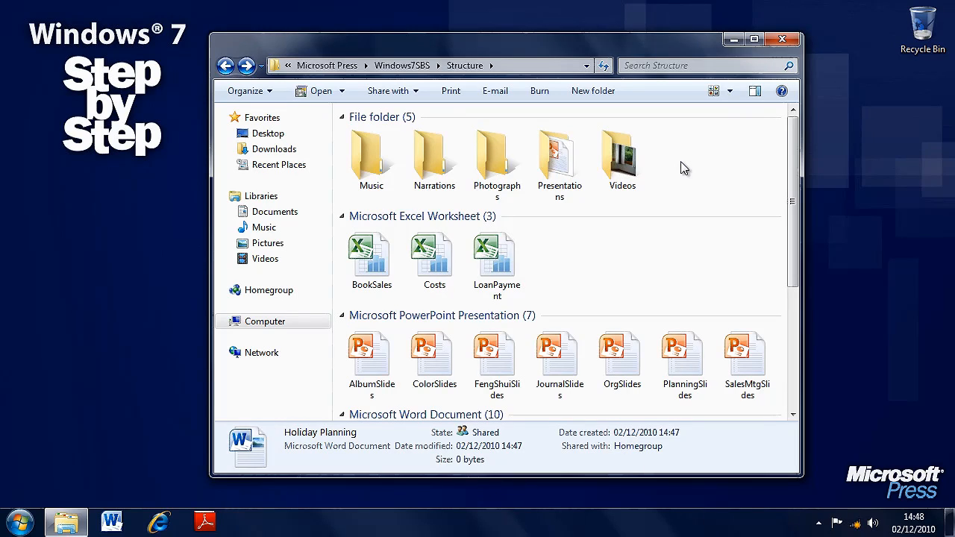
right_click(368, 167)
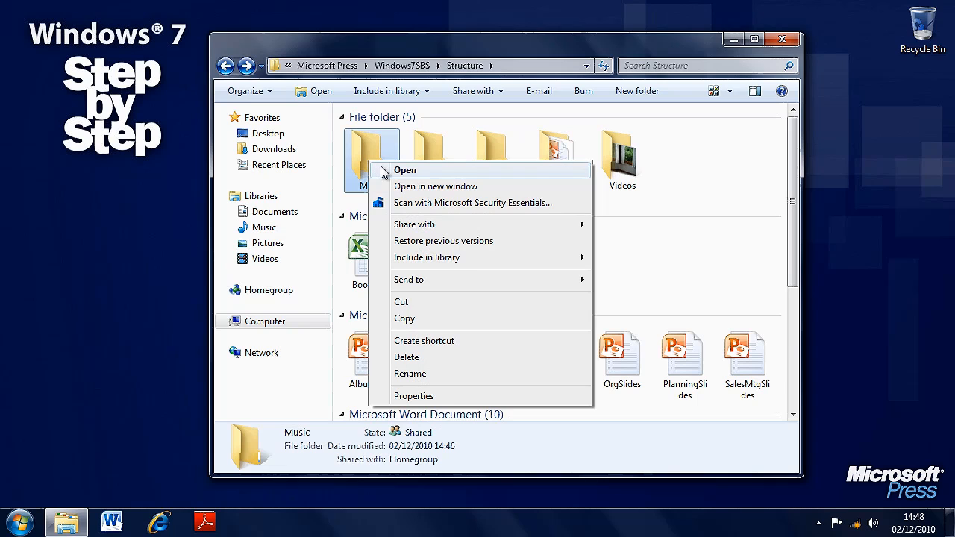
click(473, 373)
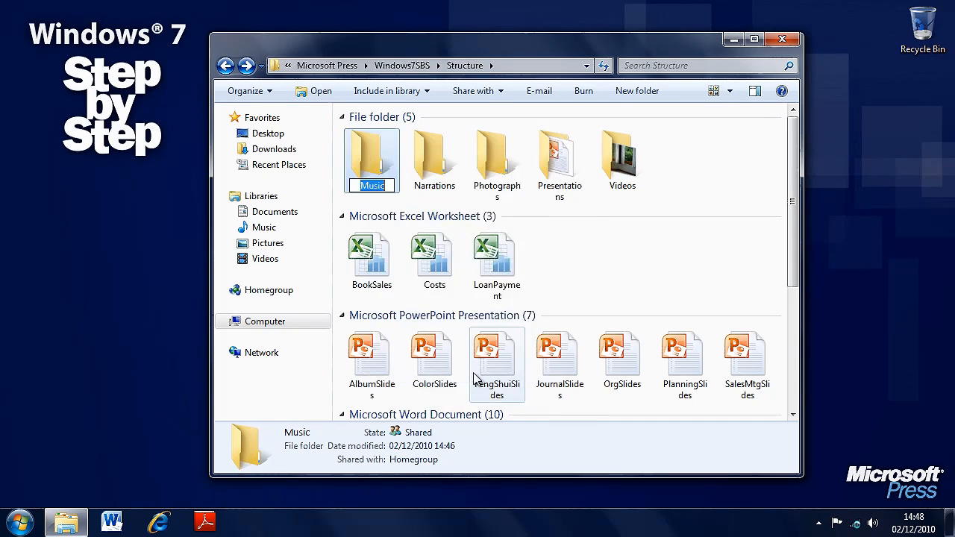
key(Home)
text(Harry)
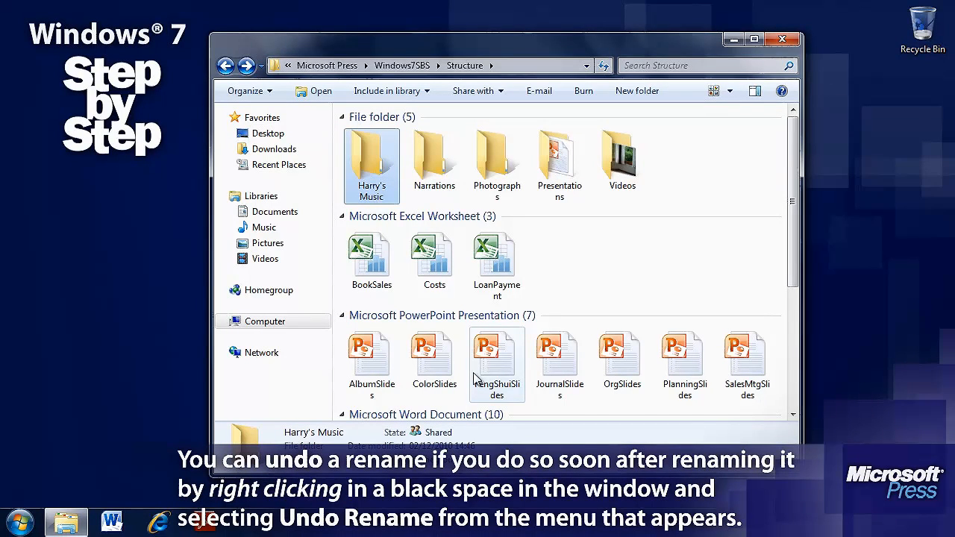
Rename the LoanPayment Excel worksheet as Loan Payments
right_click(497, 266)
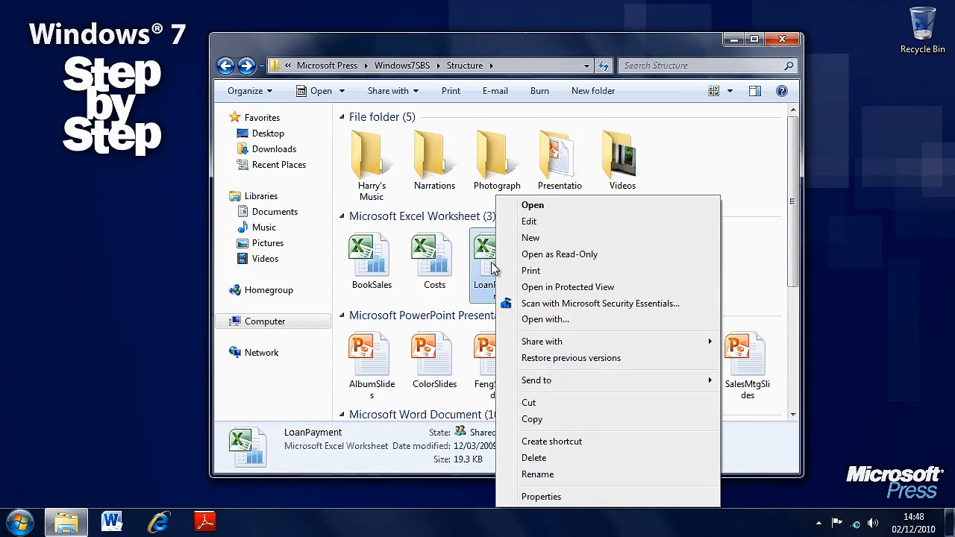
click(537, 475)
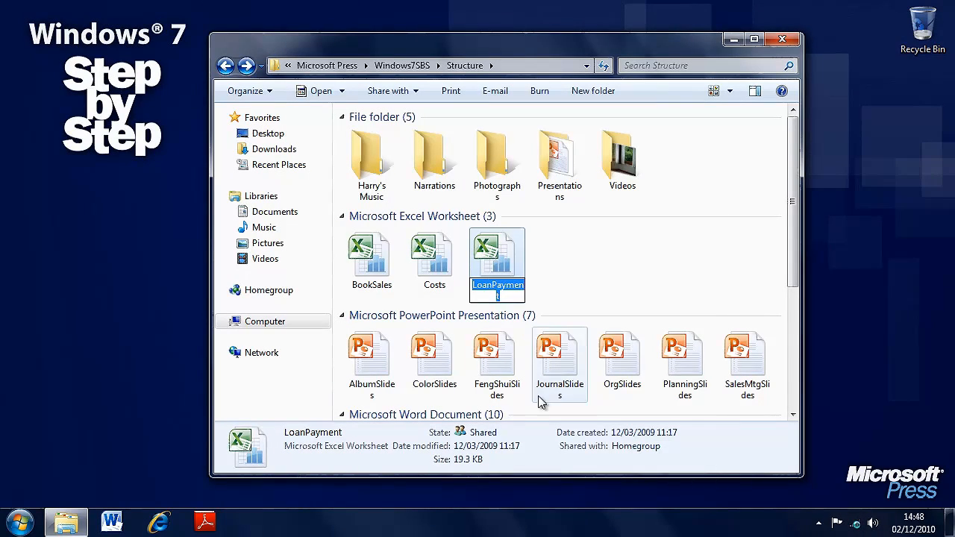
click(493, 287)
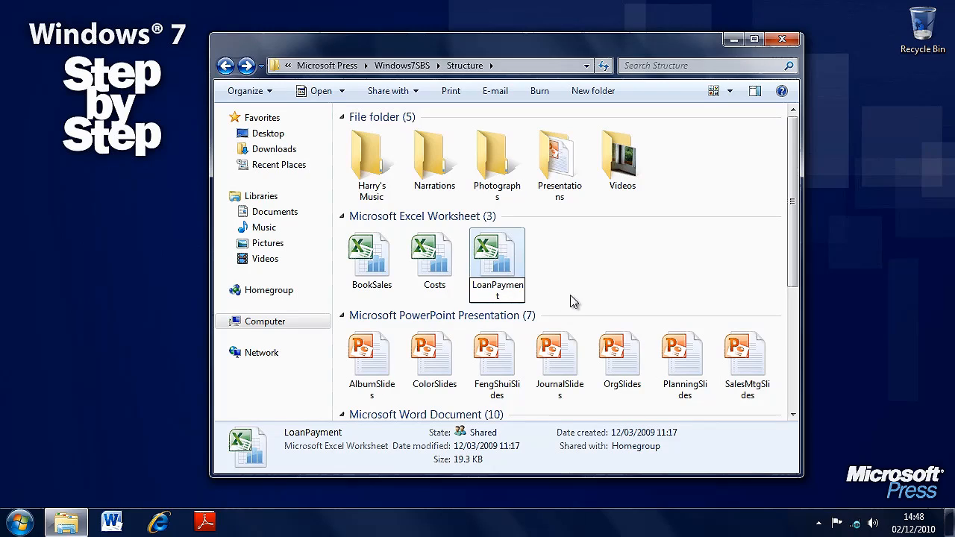
key(End)
text(s)
key(Return)
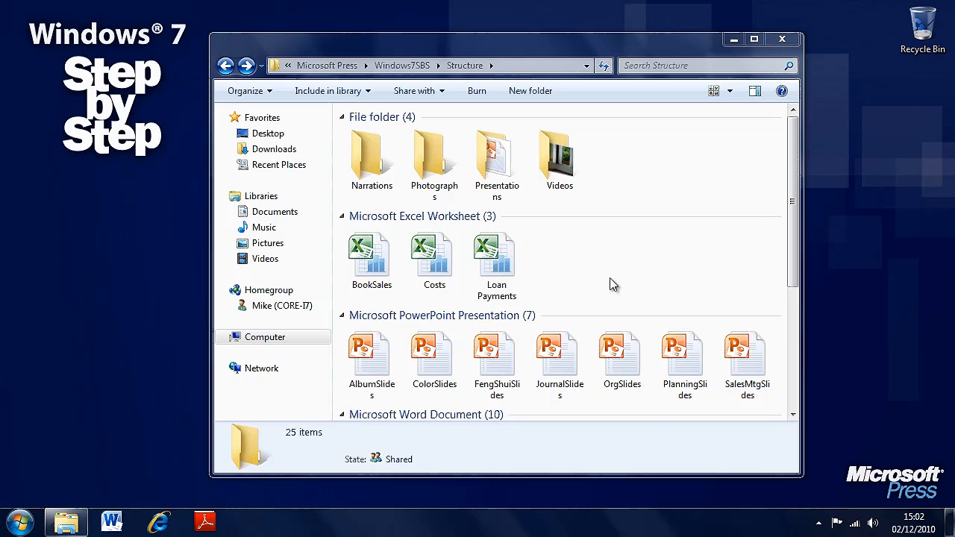
Select all three Excel worksheets together by drawing a selection box around them, and clear the selection
drag(649, 289, 347, 235)
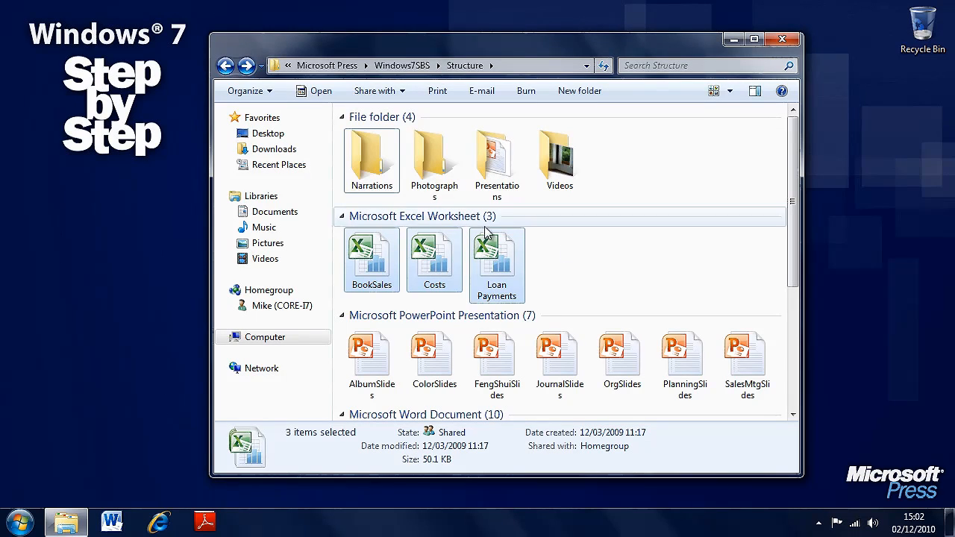
click(595, 279)
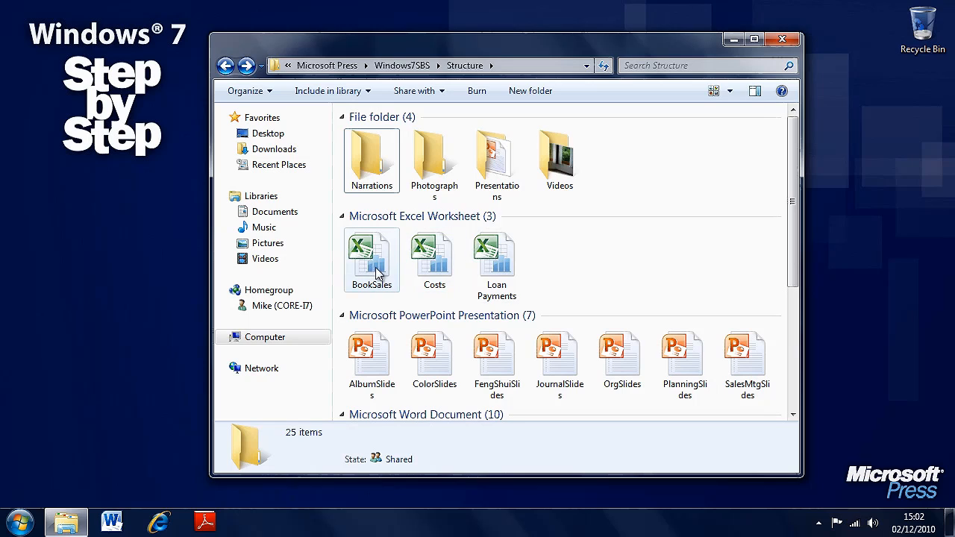
mouse_move(376, 273)
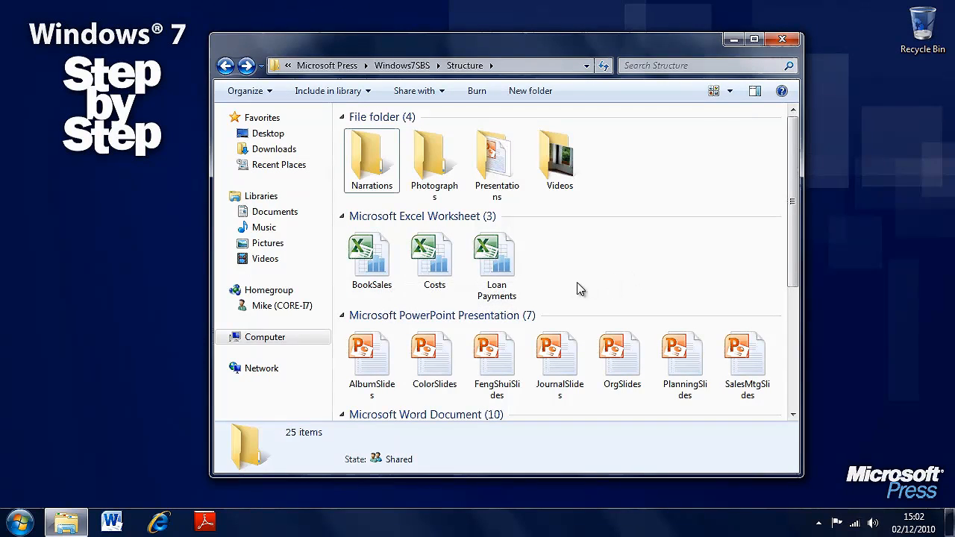
drag(603, 284, 359, 240)
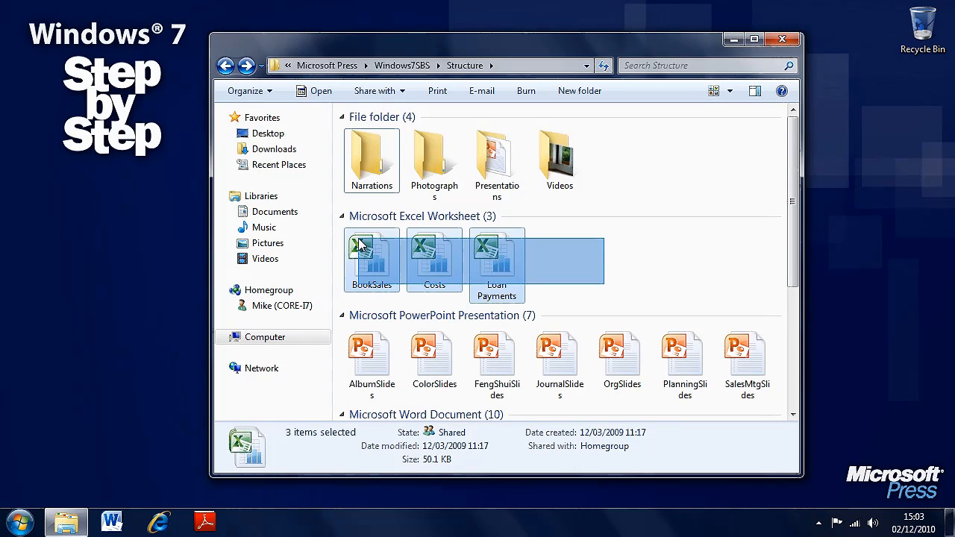
drag(359, 245, 360, 244)
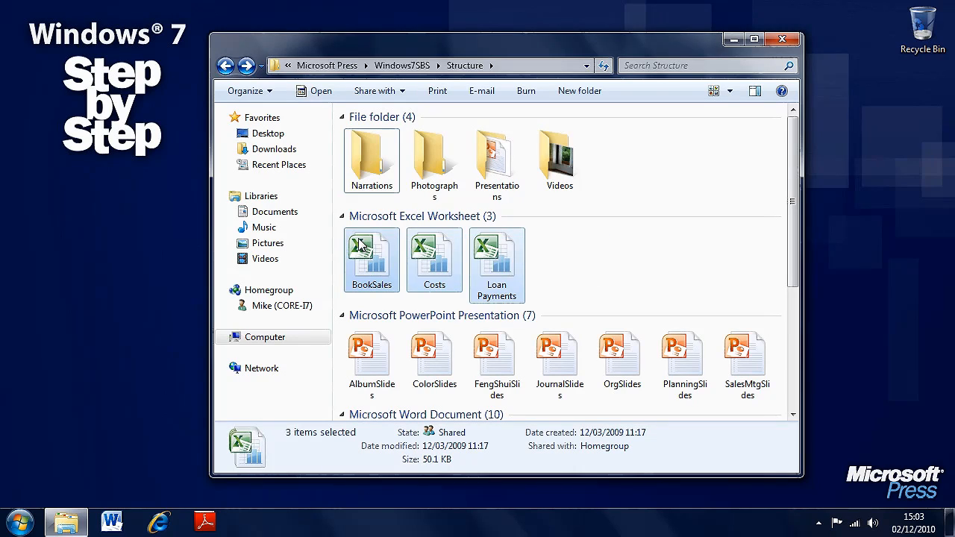
click(603, 245)
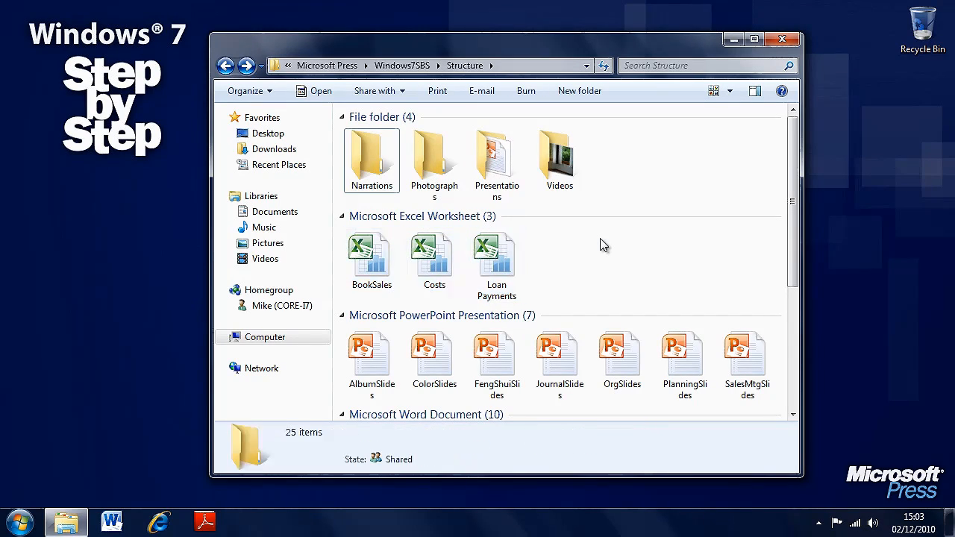
Select the continuous range from BookSales to Loan Payments and the range from AlbumSlides to SalesMtgSlides, and clear the selection
click(373, 264)
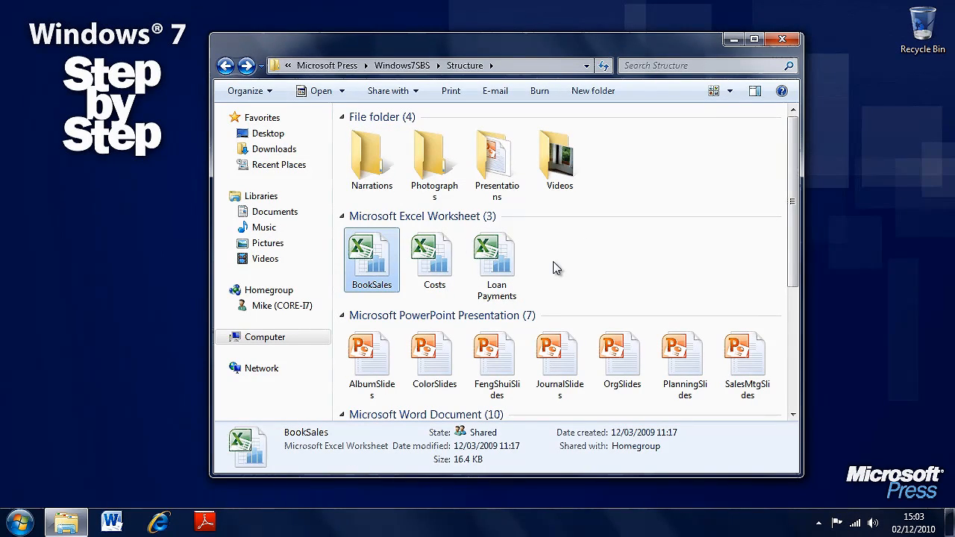
shift+click(508, 266)
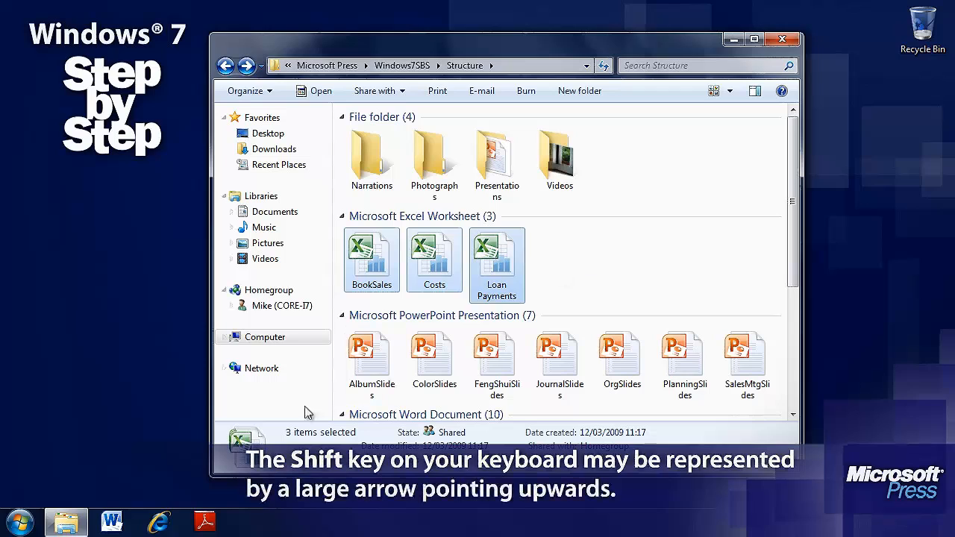
click(358, 373)
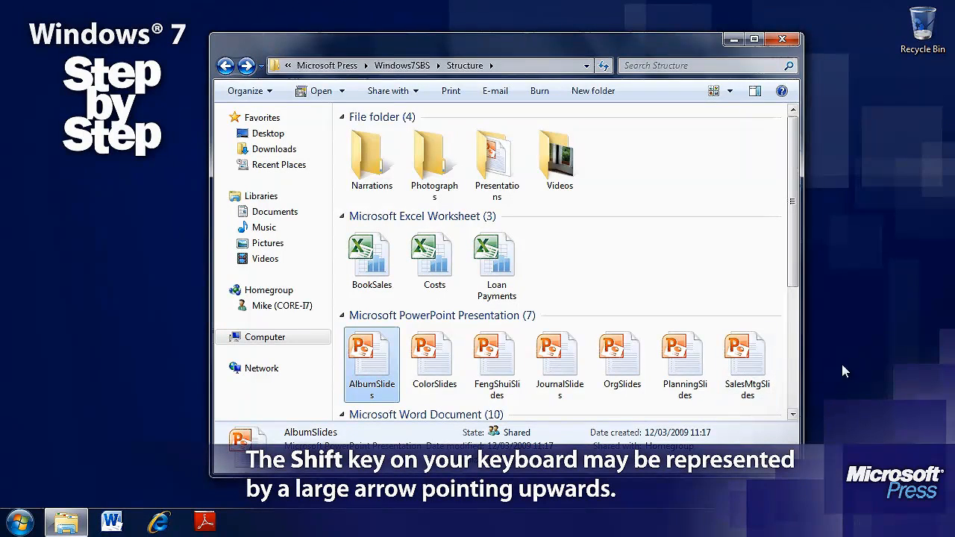
shift+click(752, 362)
click(651, 279)
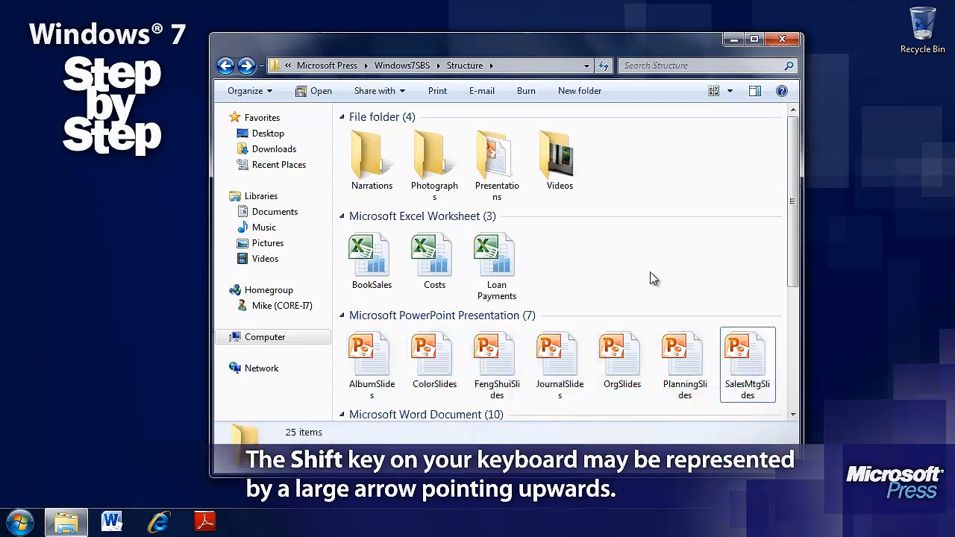
Select the non-adjacent presentations AlbumSlides, FengShuiSlides, OrgSlides, JournalSlides and SalesMtgSlides together, and clear the selection
click(378, 354)
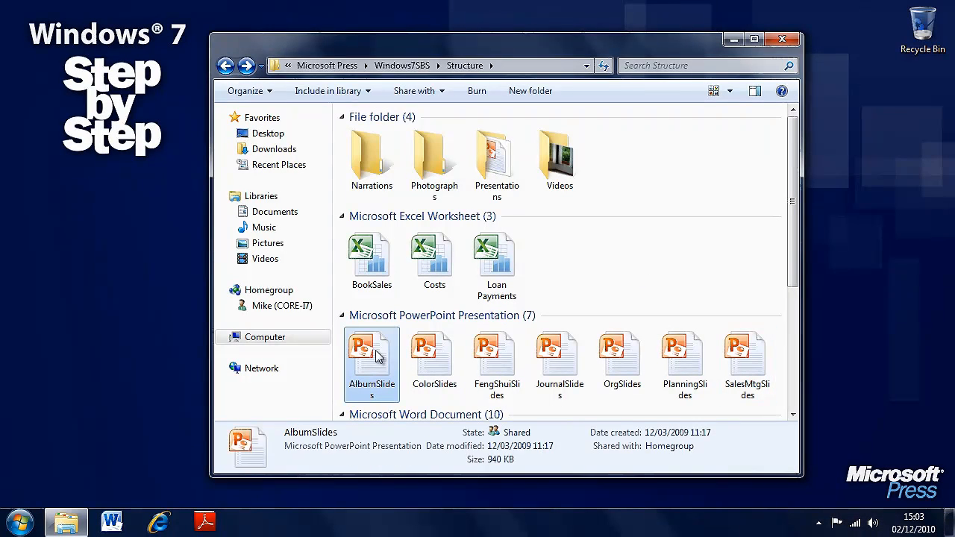
ctrl+click(502, 366)
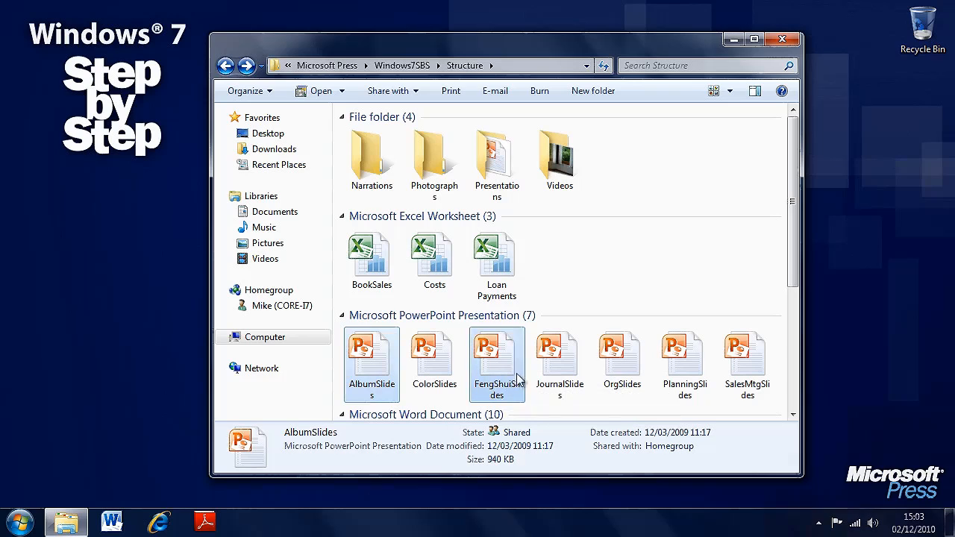
ctrl+click(620, 358)
ctrl+click(573, 373)
ctrl+click(738, 360)
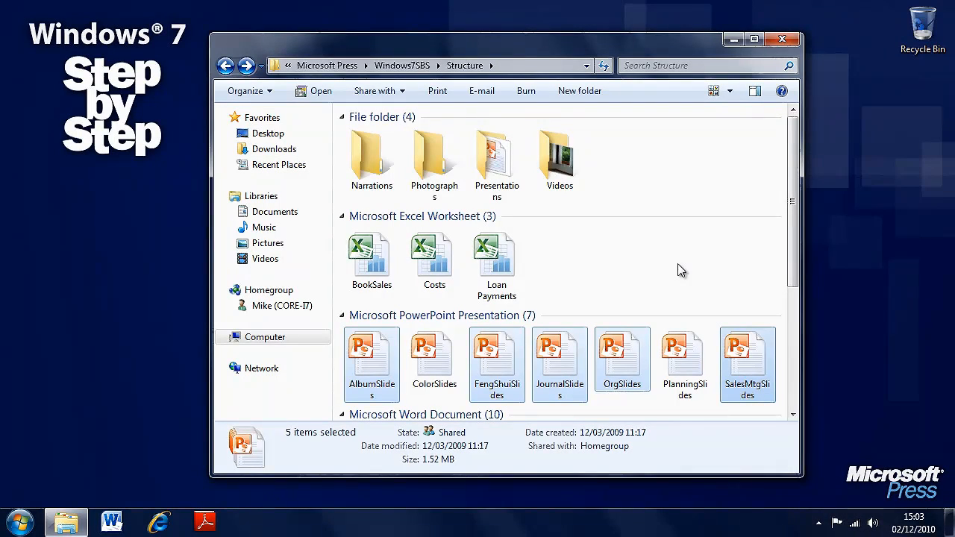
click(618, 274)
Move the BookSales, Costs and Loan Payments worksheets into the Narrations folder
click(516, 252)
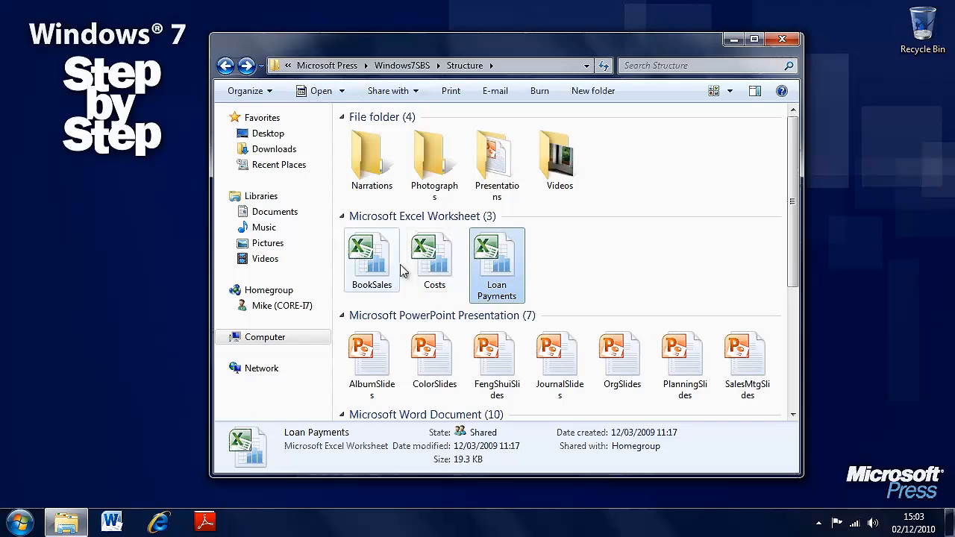
shift+click(393, 271)
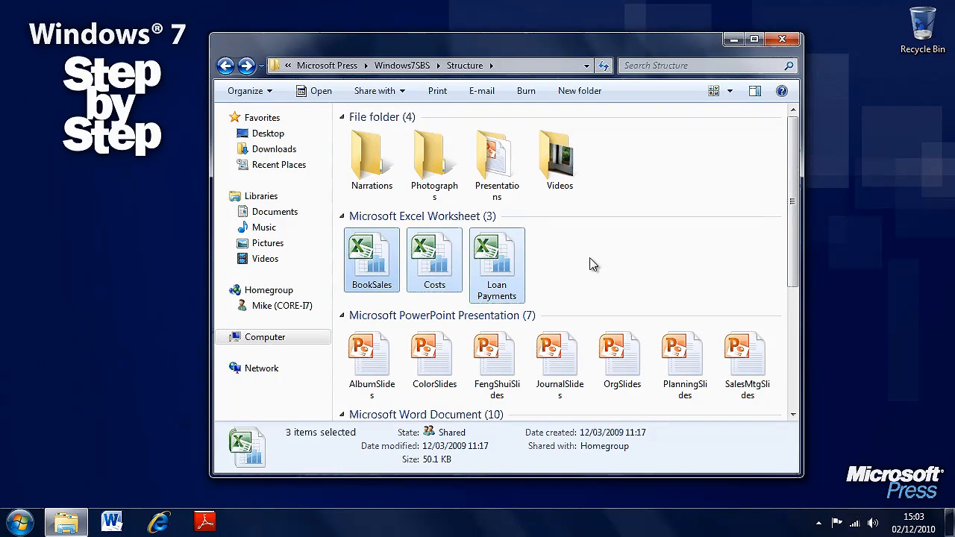
drag(376, 259, 378, 174)
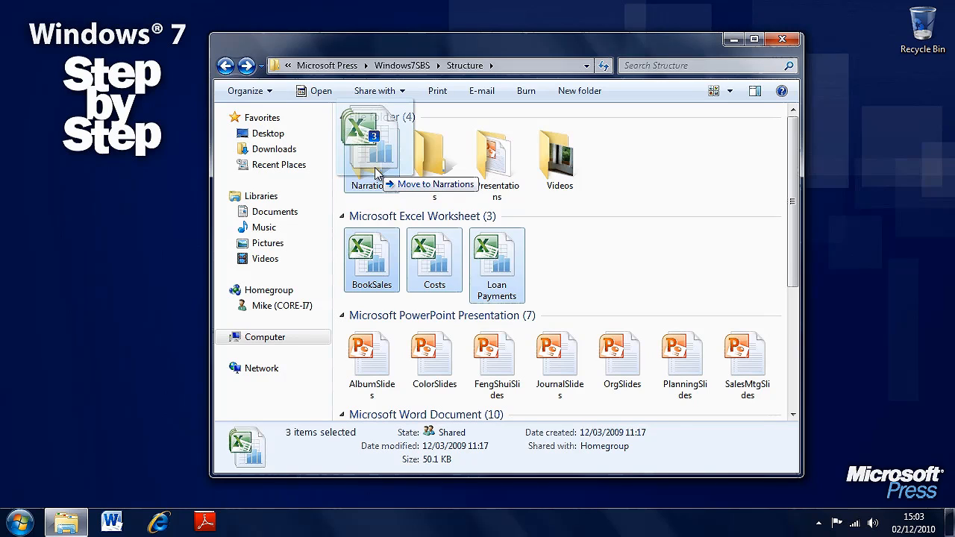
drag(378, 174, 377, 174)
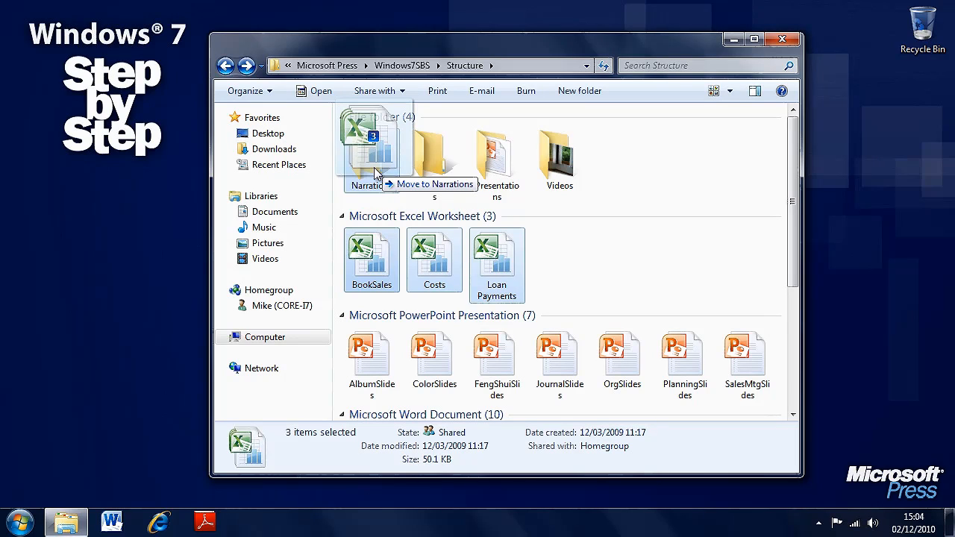
drag(377, 174, 377, 174)
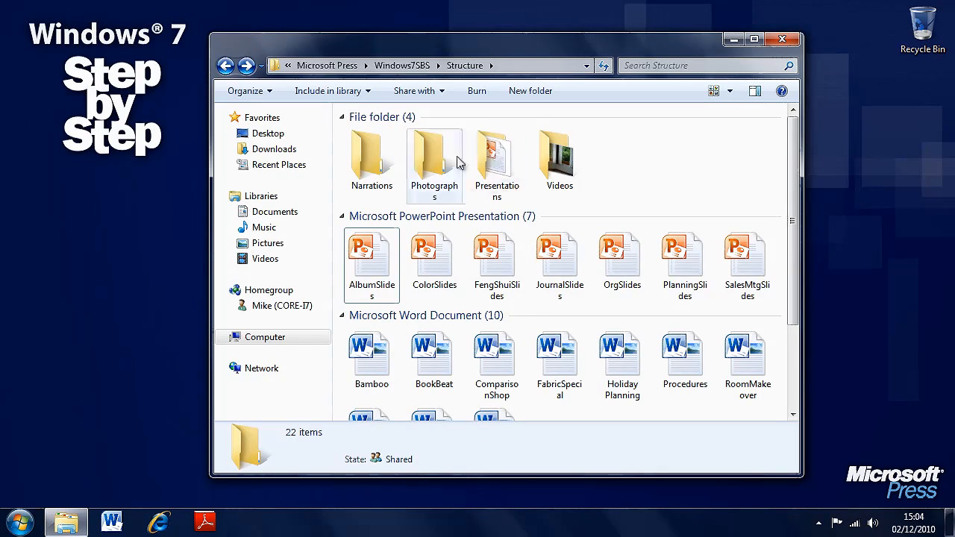
Cut the three worksheets from the Narrations folder, paste them back into the Structure folder, and check the contents of Narrations
double_click(383, 176)
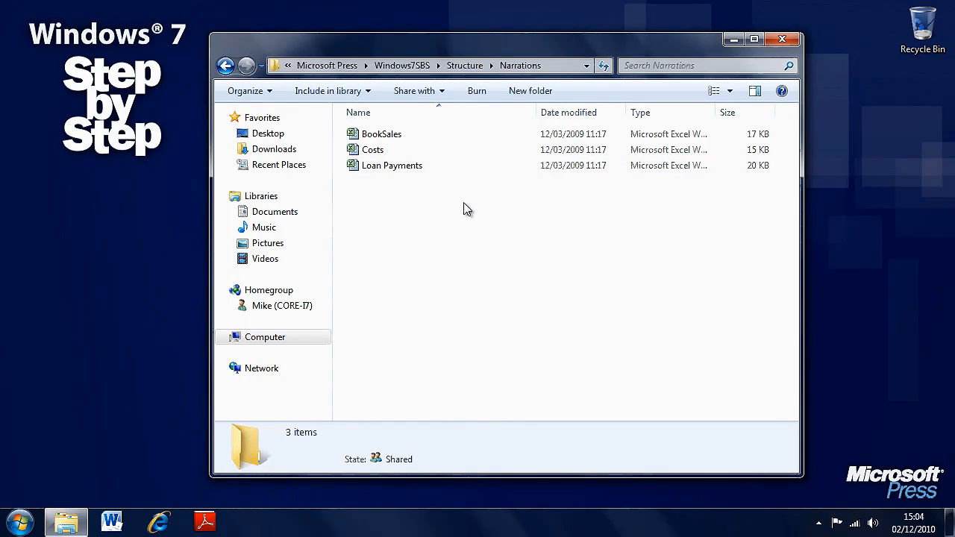
drag(459, 205, 384, 135)
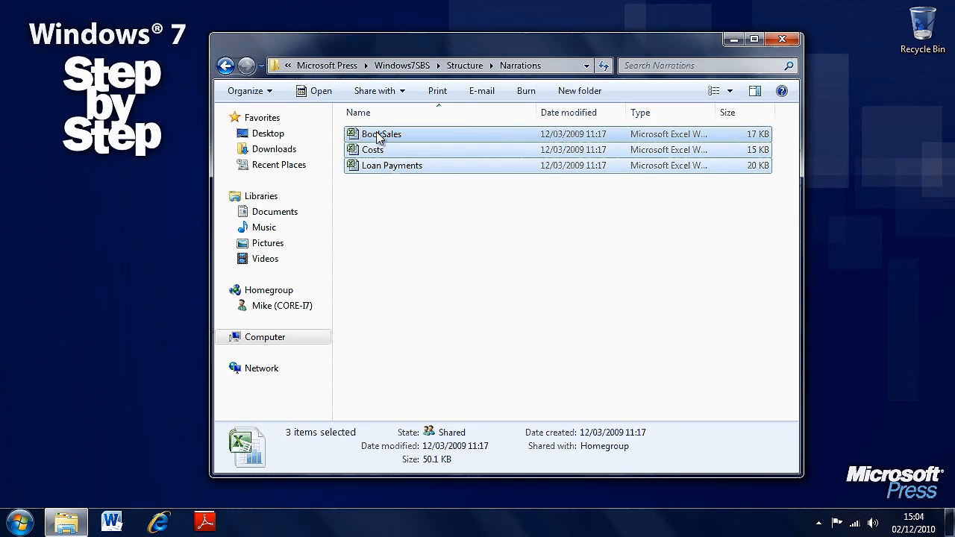
right_click(405, 171)
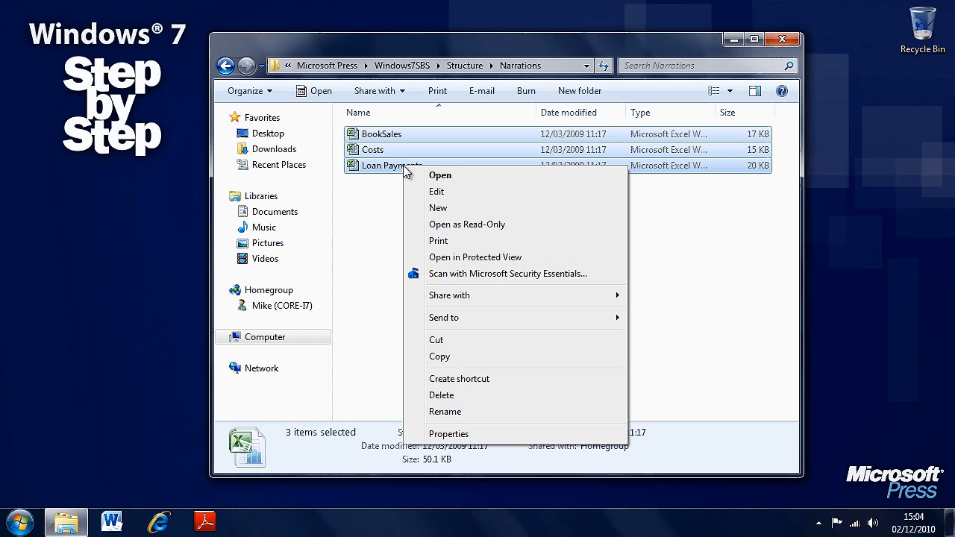
click(469, 340)
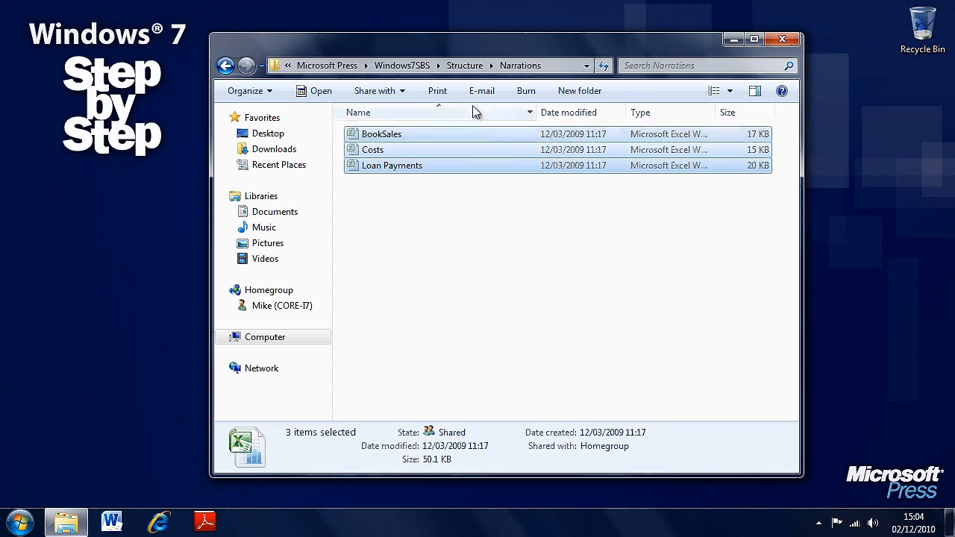
click(464, 65)
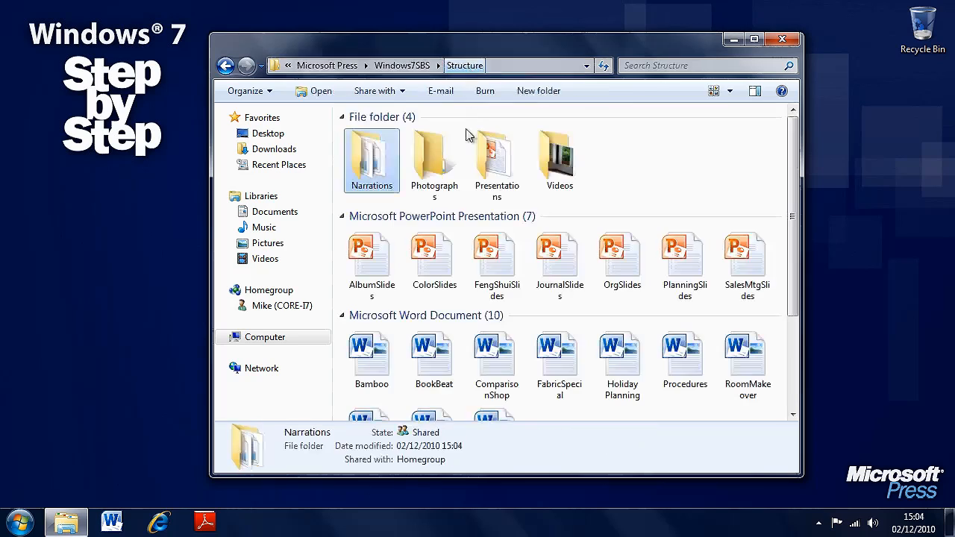
right_click(618, 172)
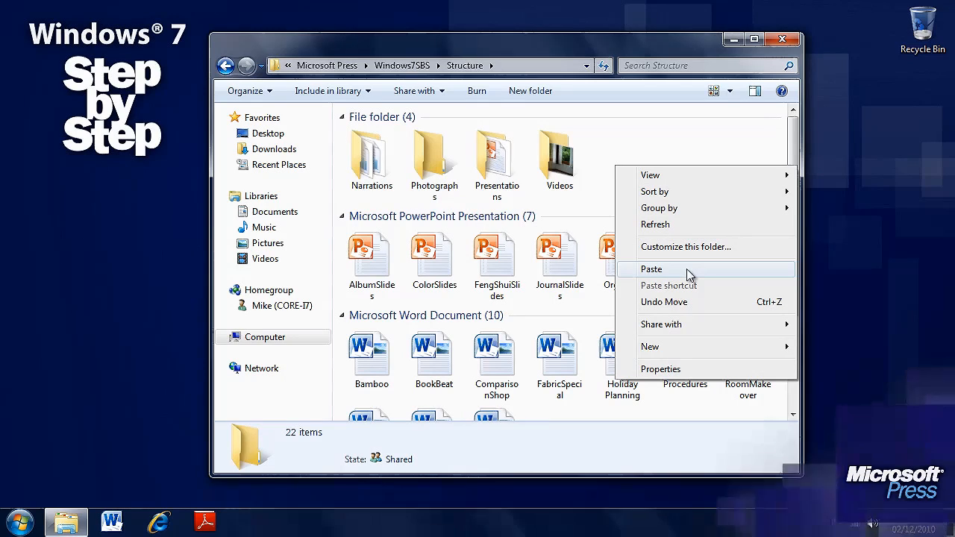
click(687, 270)
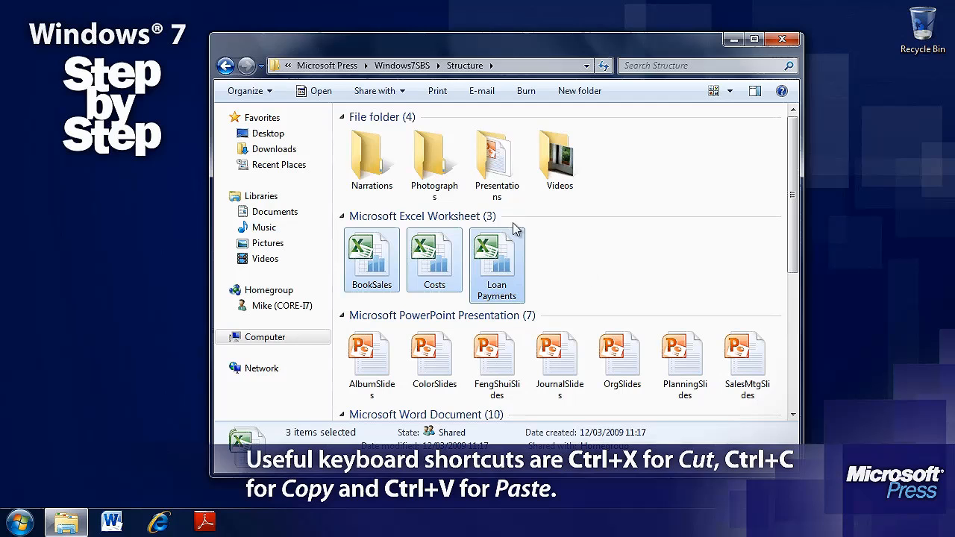
double_click(371, 157)
key(BackSpace)
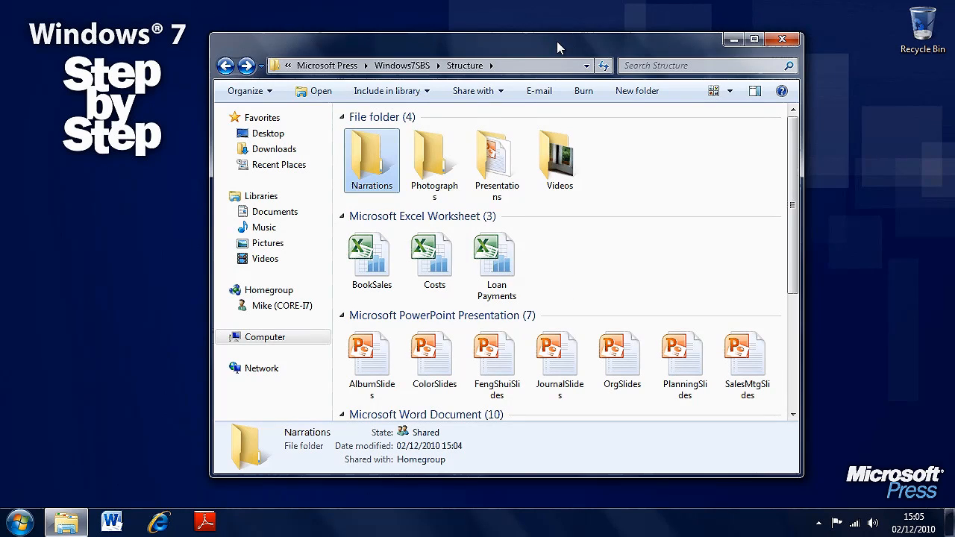
Copy the three Excel worksheets from the Structure folder and paste them into the Narrations folder
drag(579, 282, 376, 275)
right_click(377, 274)
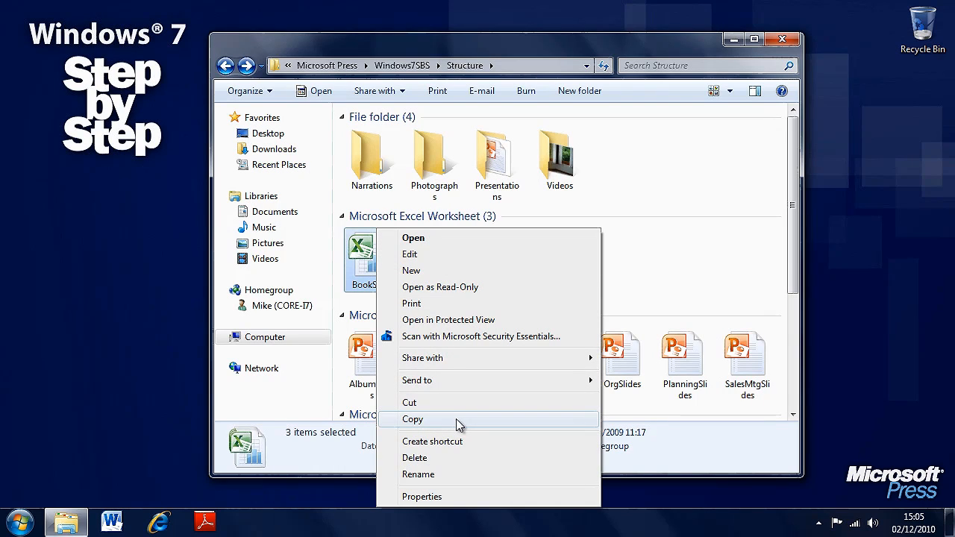
click(458, 424)
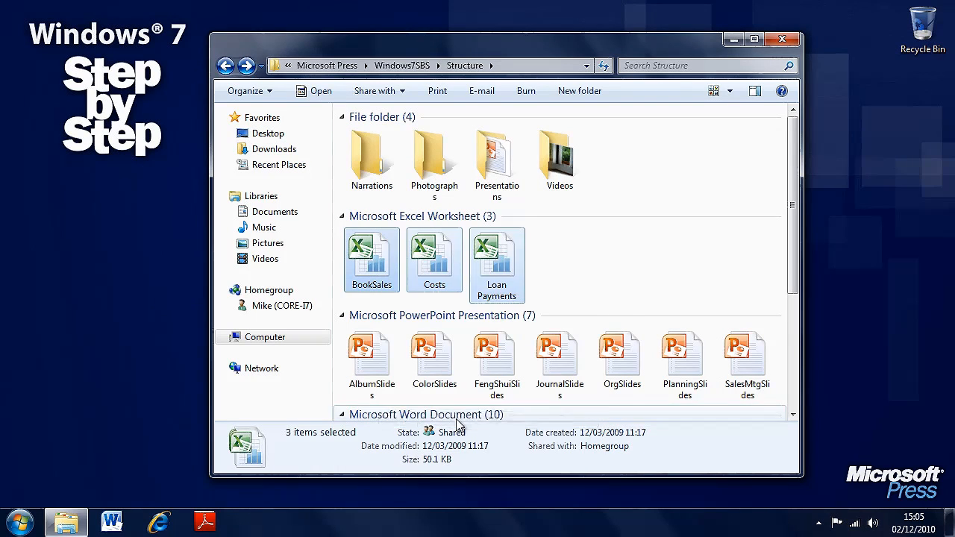
double_click(371, 165)
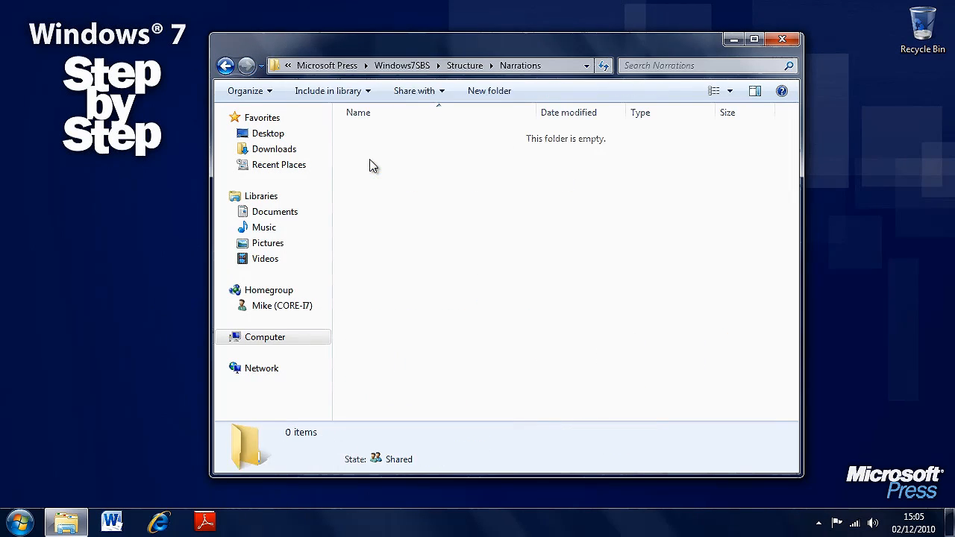
right_click(427, 202)
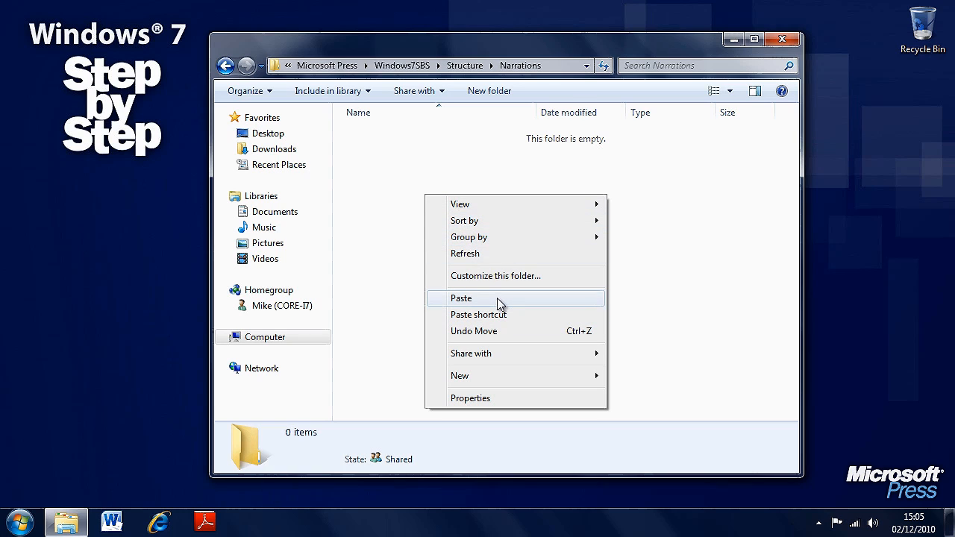
click(462, 298)
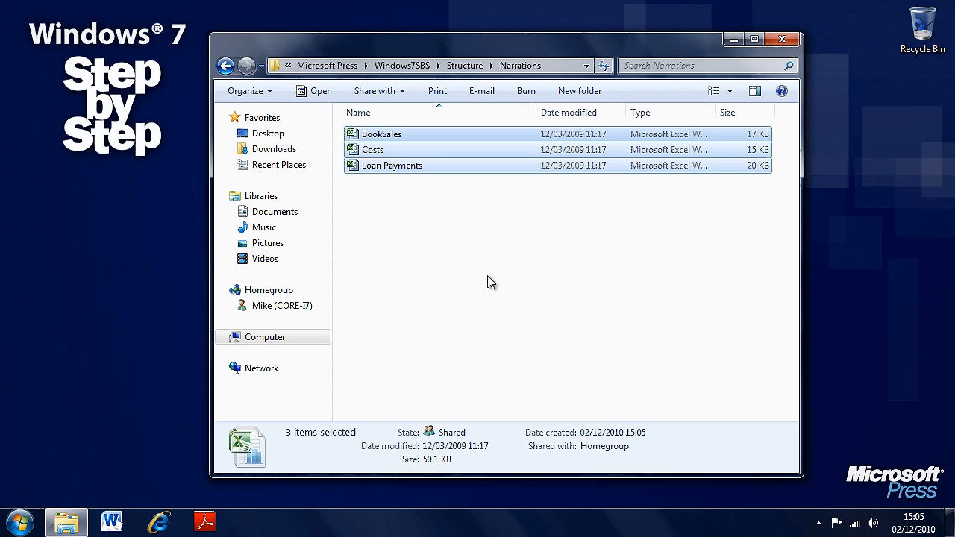
Return to the Structure folder and snap it side by side with a new Windows Explorer window
click(492, 283)
click(464, 66)
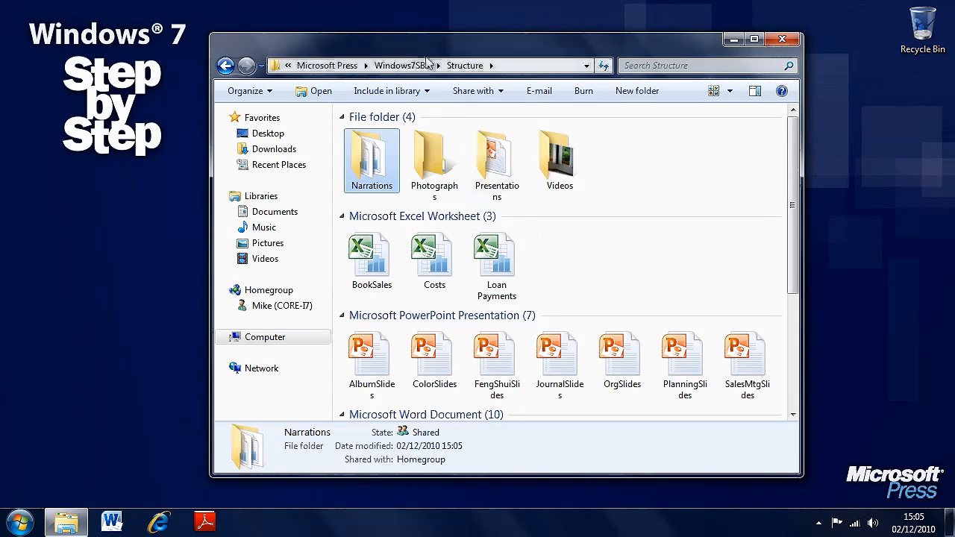
right_click(72, 521)
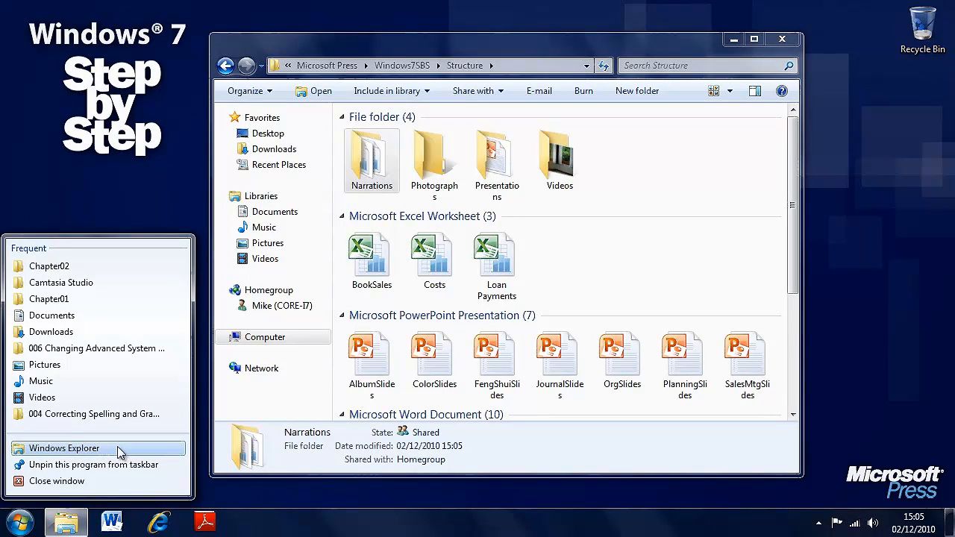
click(120, 452)
drag(503, 66, 953, 69)
drag(411, 44, 2, 44)
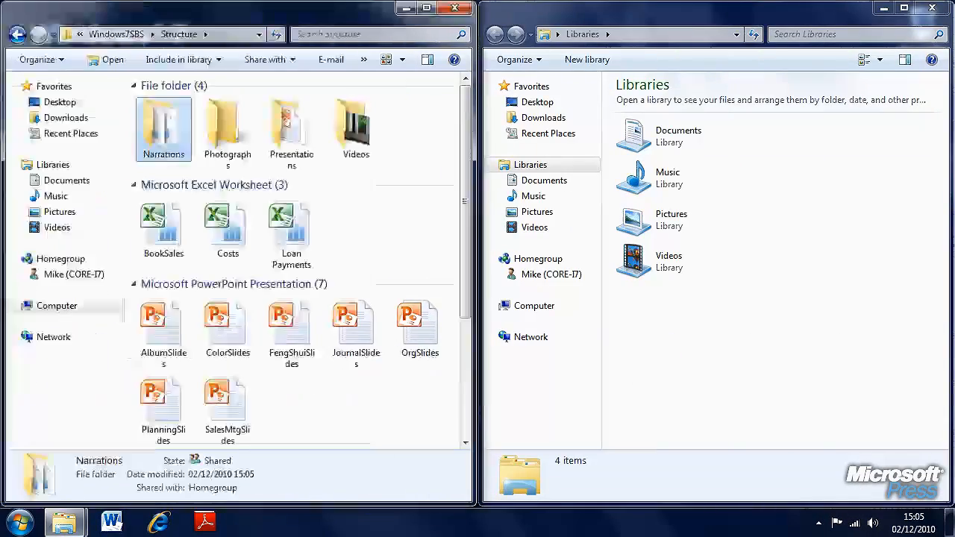
click(388, 229)
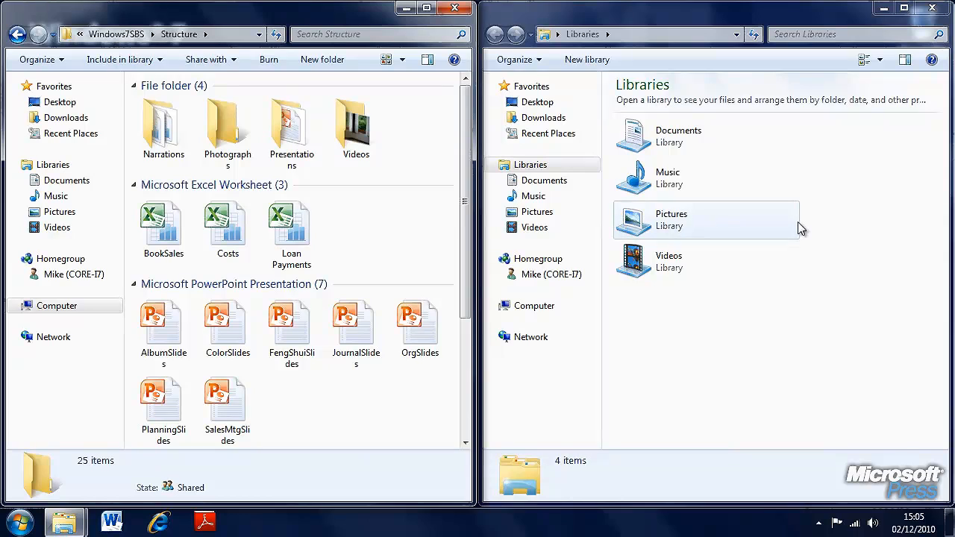
Open the Documents library in the second window and select the Loan Payments worksheet in the Structure folder
double_click(700, 142)
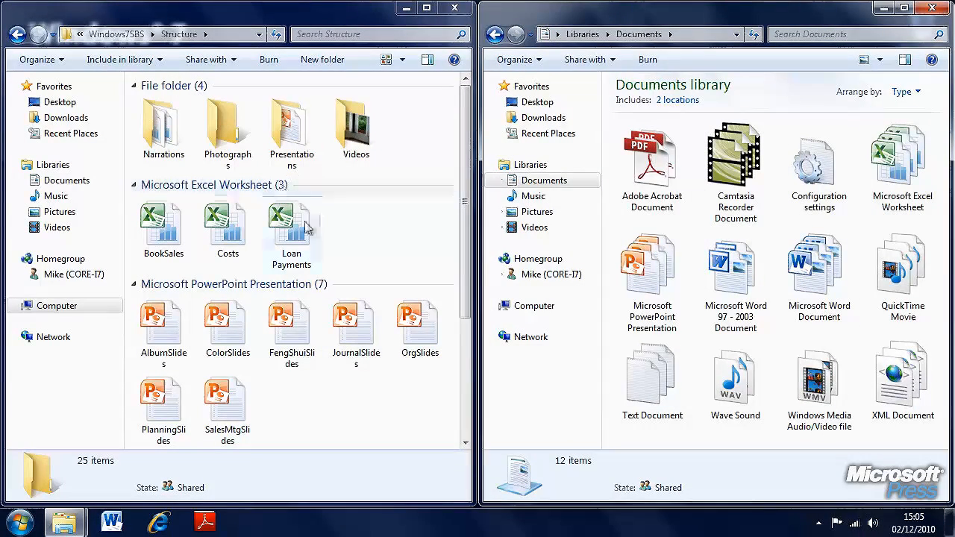
mouse_move(291, 233)
mouse_down()
mouse_move(709, 234)
mouse_move(277, 231)
mouse_move(680, 234)
mouse_move(297, 246)
mouse_up()
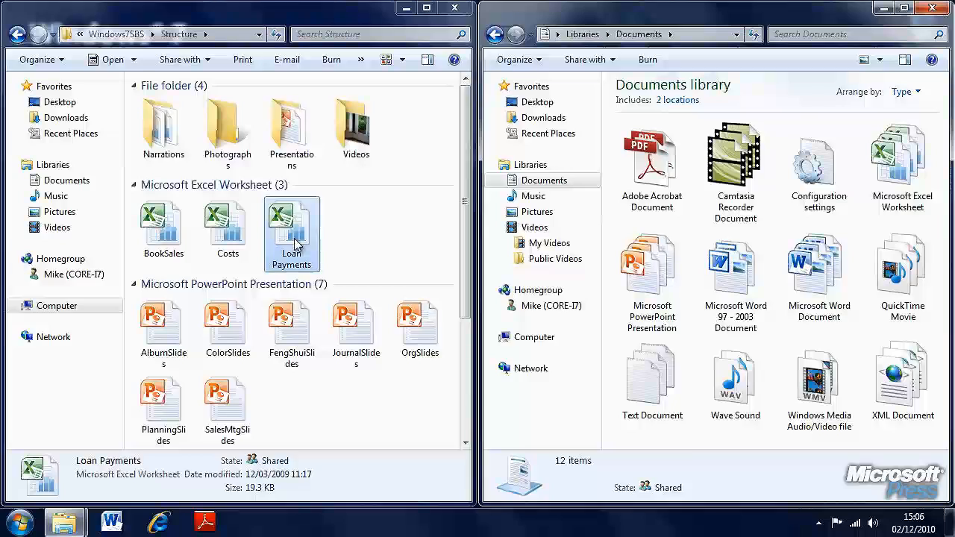
mouse_move(296, 242)
mouse_down()
mouse_move(699, 236)
mouse_move(312, 241)
mouse_up()
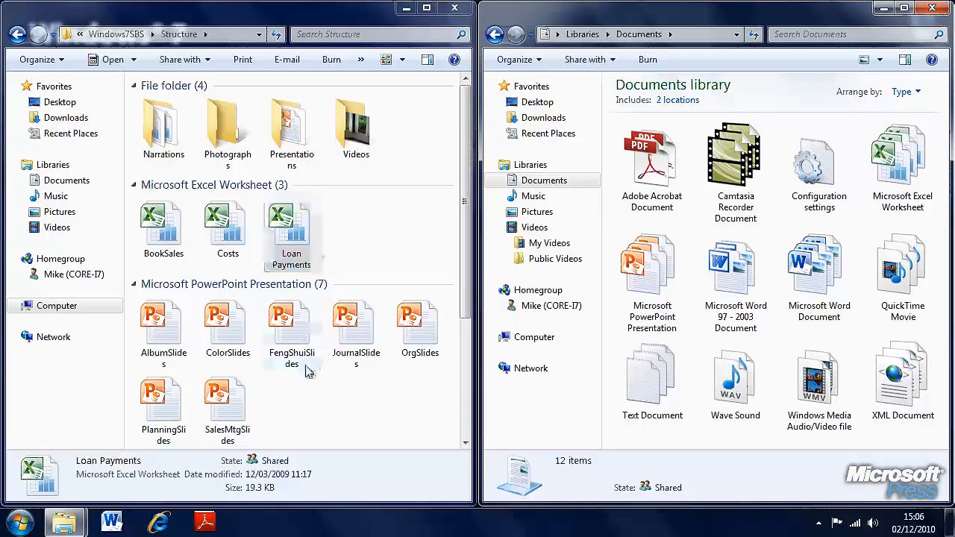
Select FengShuiSlides, JournalSlides and OrgSlides together, and examine the copy option for them and the paste option in the Documents library
drag(280, 395, 418, 324)
drag(310, 328, 355, 248)
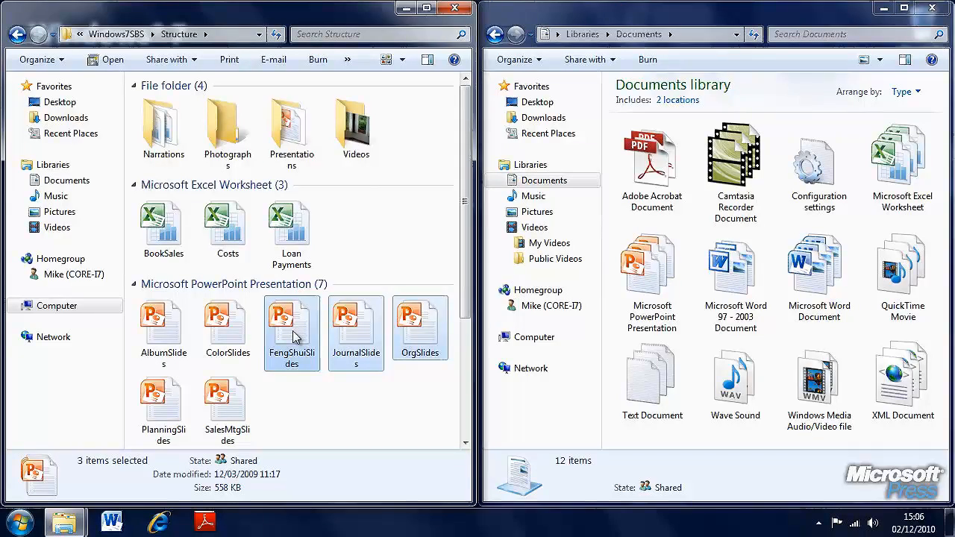
right_click(295, 338)
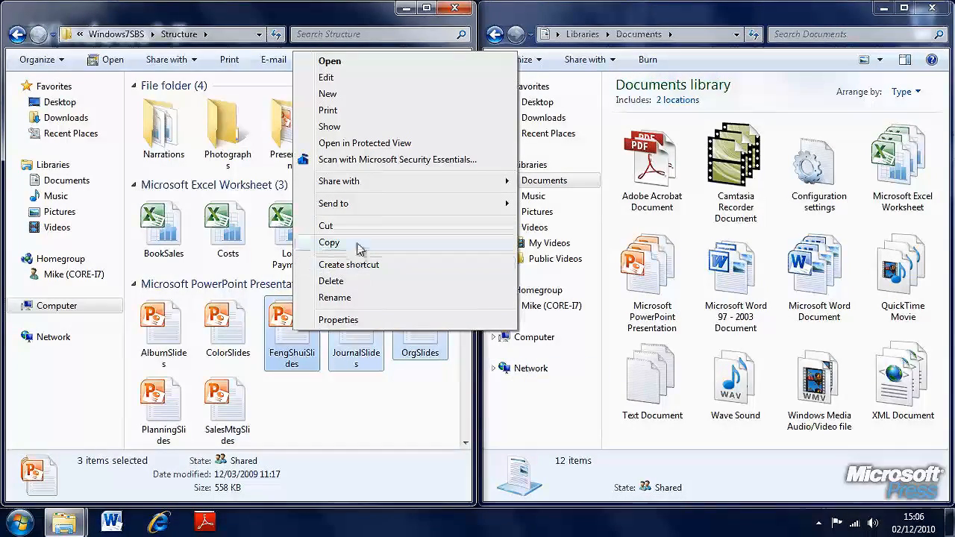
right_click(646, 284)
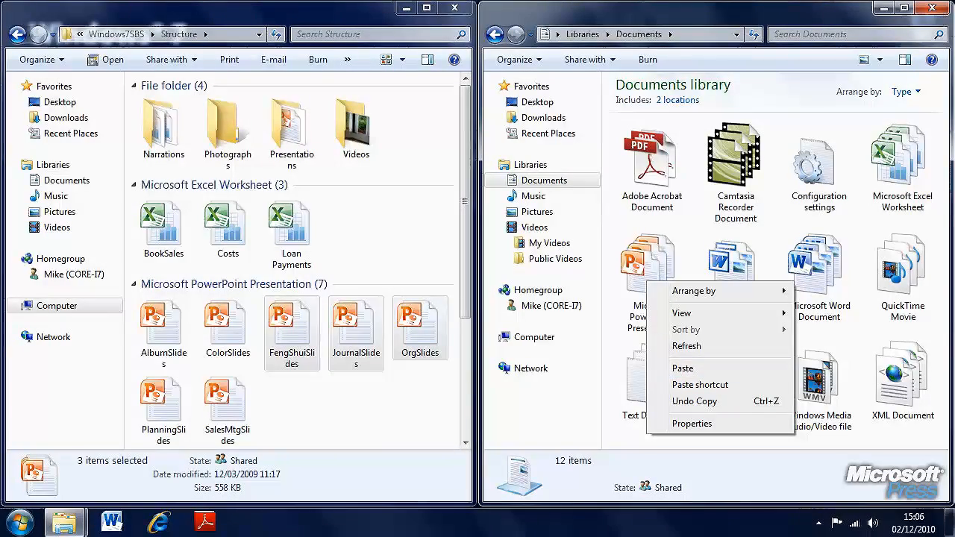
Close the Documents library window and restore the Structure window to its floating size in the middle of the desktop
click(931, 8)
drag(366, 13, 683, 53)
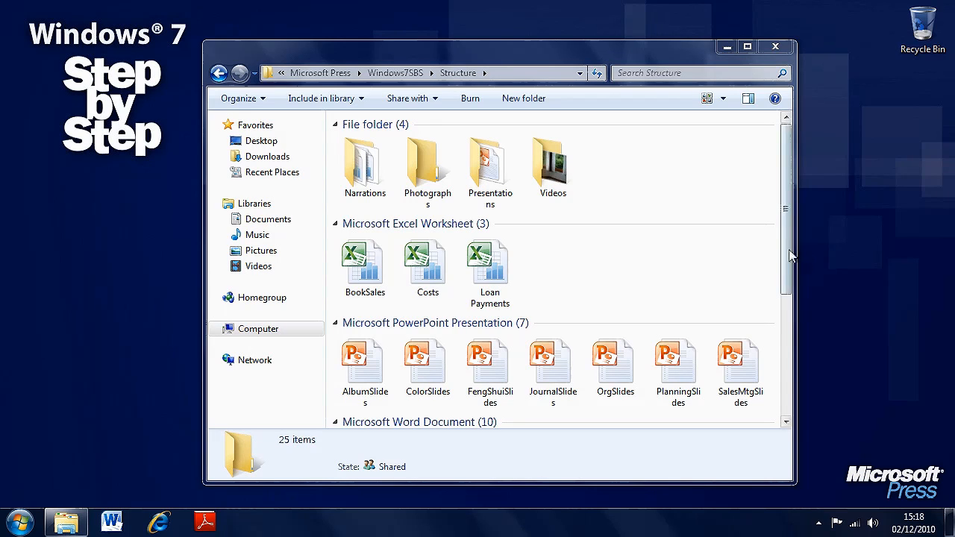
drag(788, 266, 789, 241)
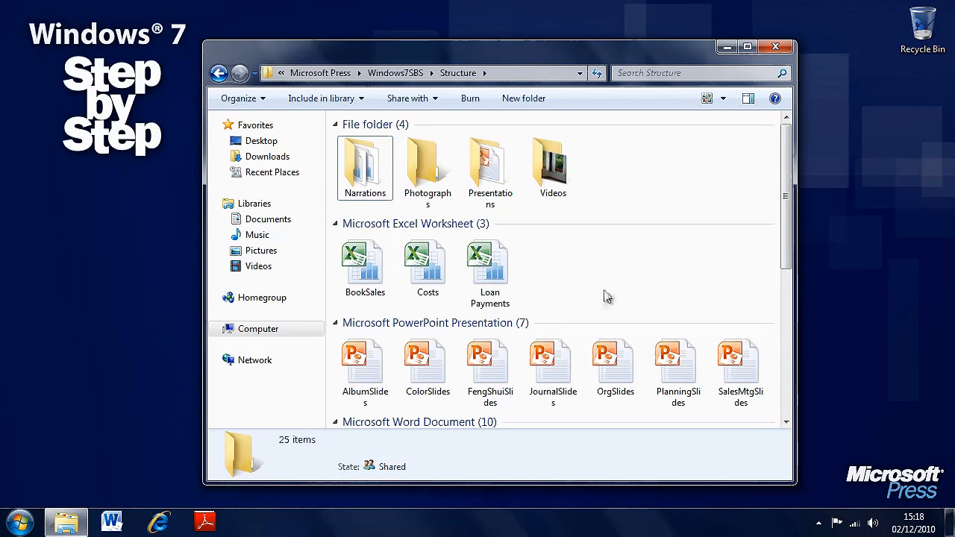
click(497, 277)
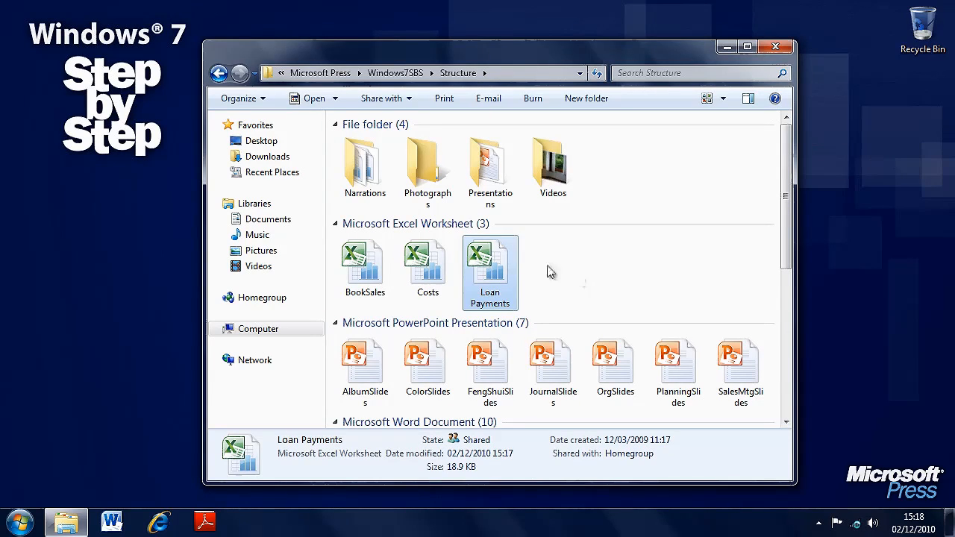
mouse_move(490, 270)
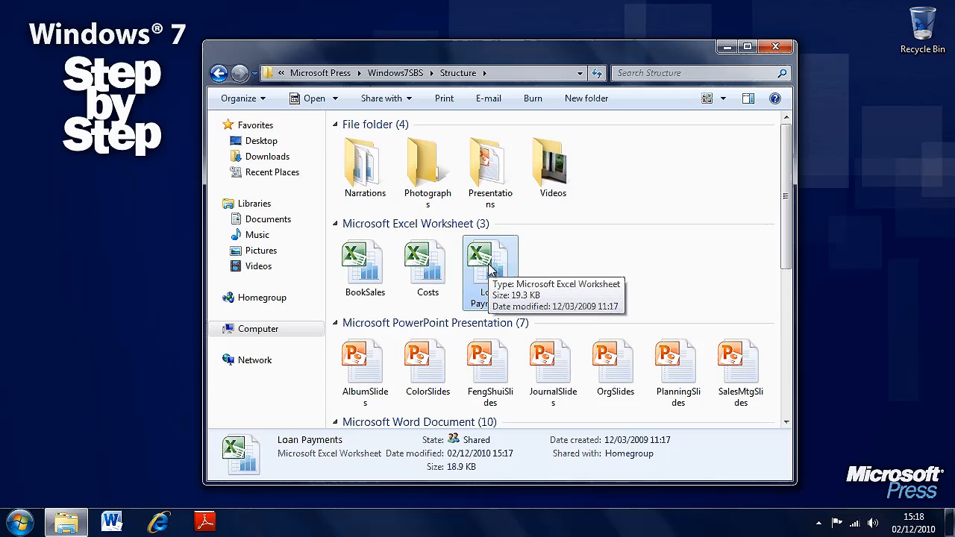
key(Delete)
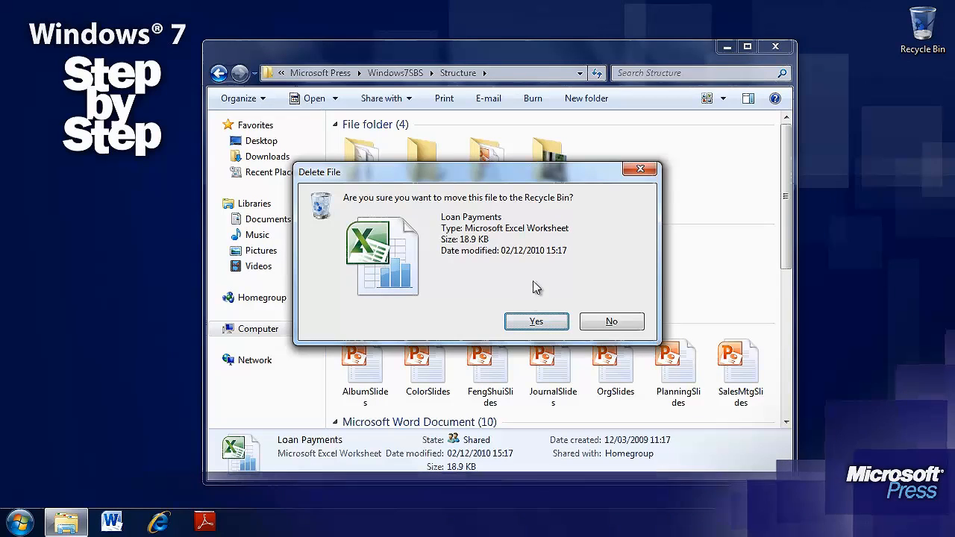
click(634, 323)
Delete the Loan Payments worksheet from the Structure folder, confirming its move to the Recycle Bin
right_click(483, 257)
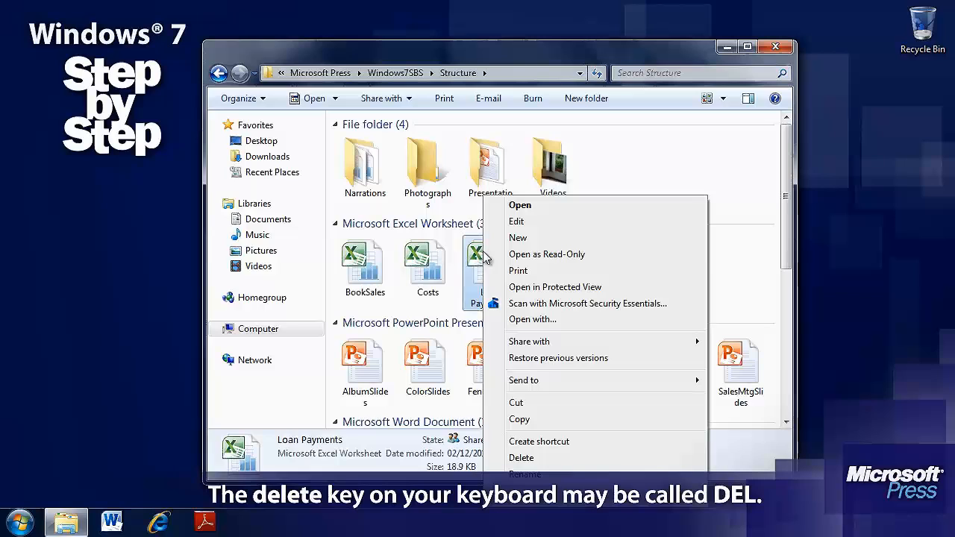
click(571, 457)
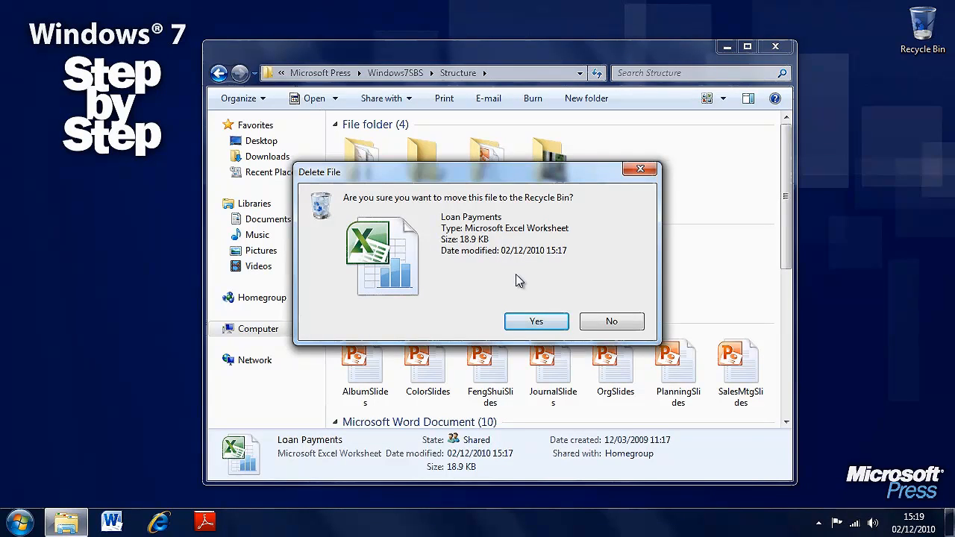
click(536, 322)
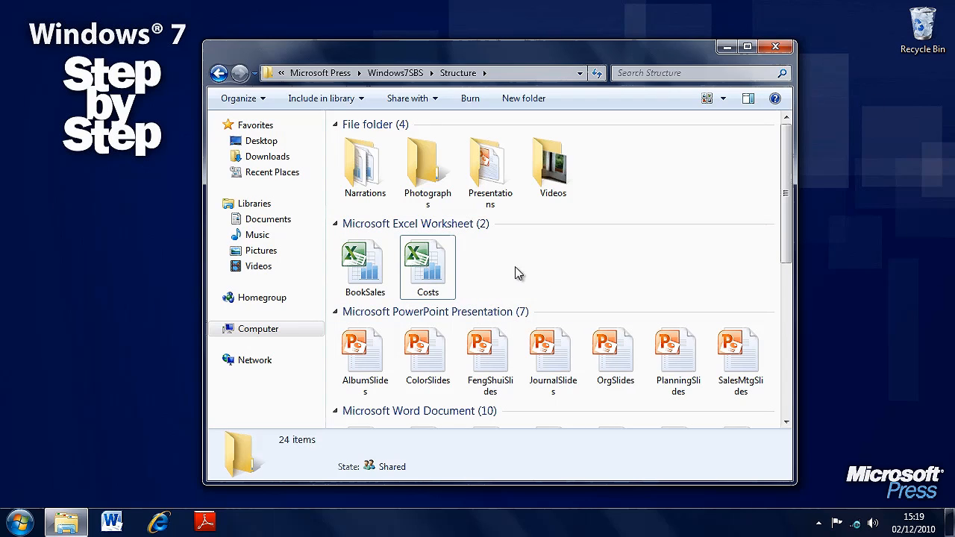
Delete the BookSales and Costs worksheets together from the Structure folder
click(427, 283)
drag(422, 279, 351, 247)
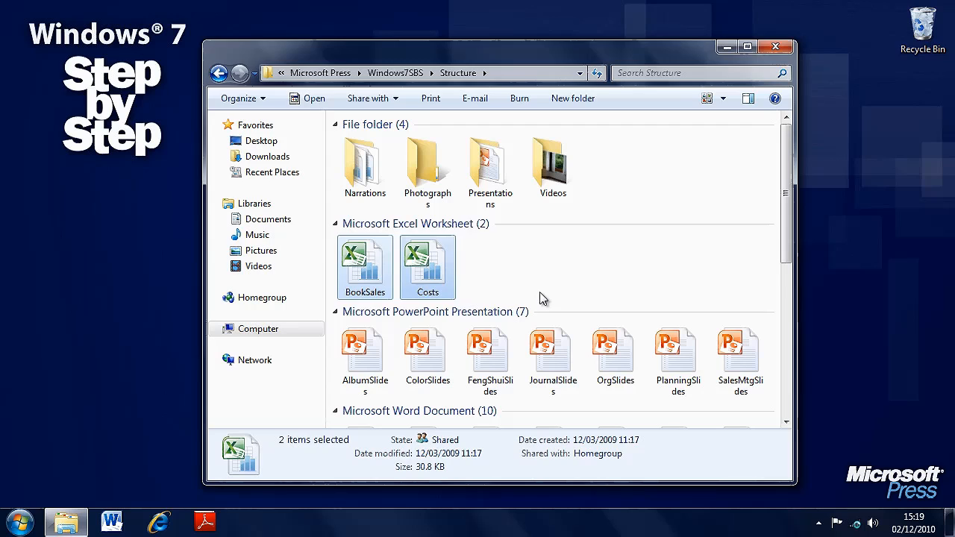
key(Delete)
key(Return)
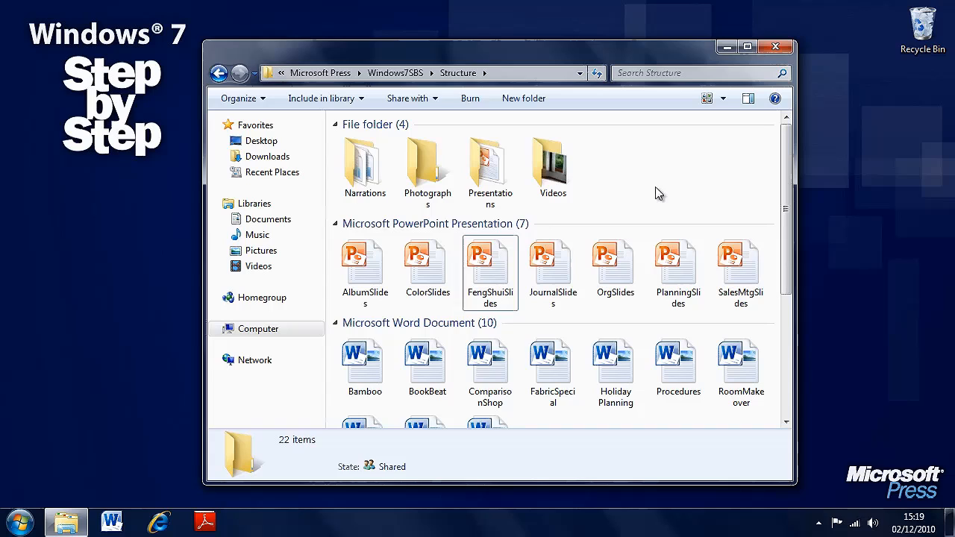
Open the Recycle Bin to view the deleted worksheets, and move its window higher on the desktop
right_click(922, 28)
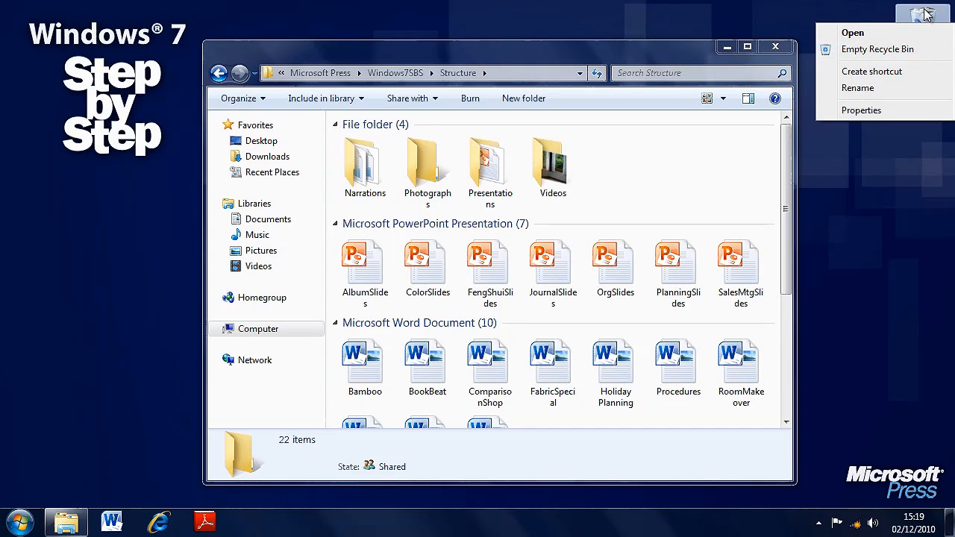
click(868, 10)
double_click(926, 30)
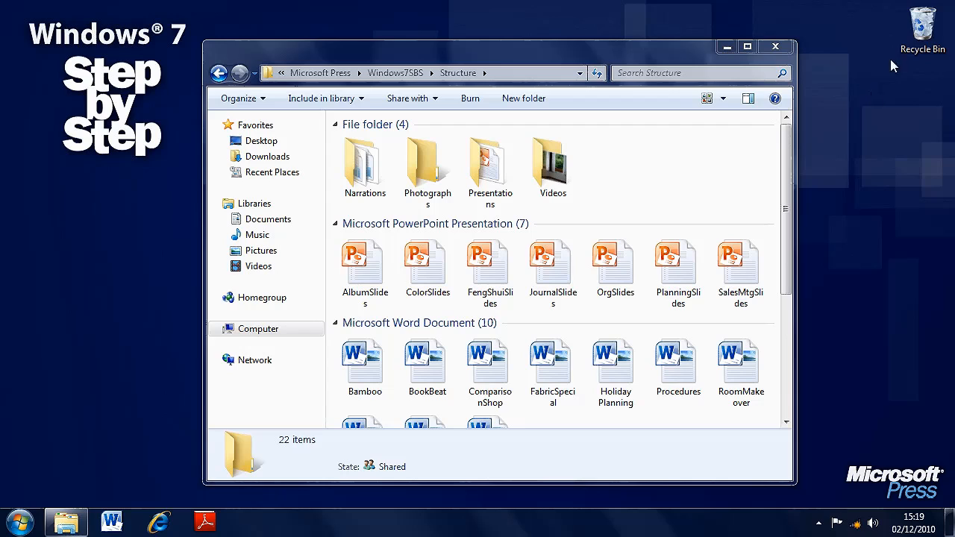
right_click(918, 30)
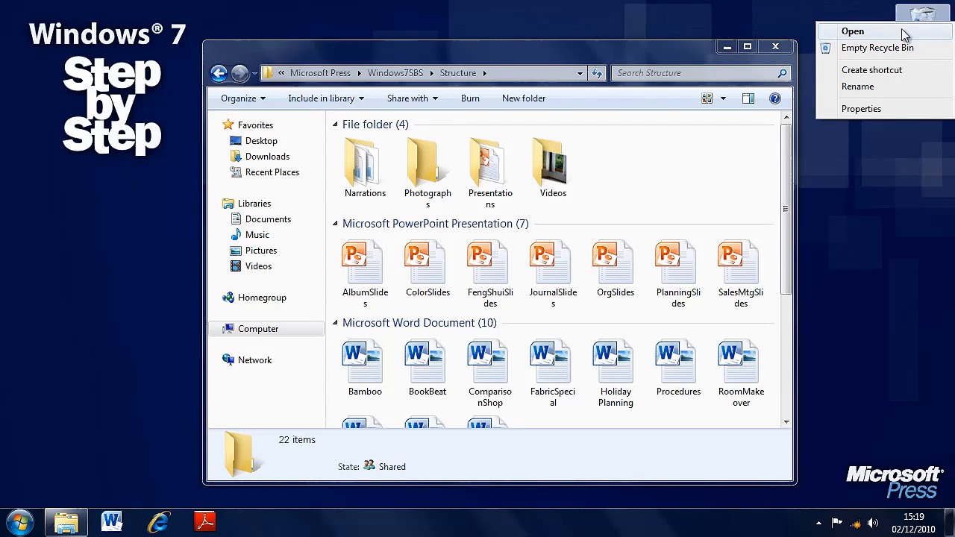
key(Escape)
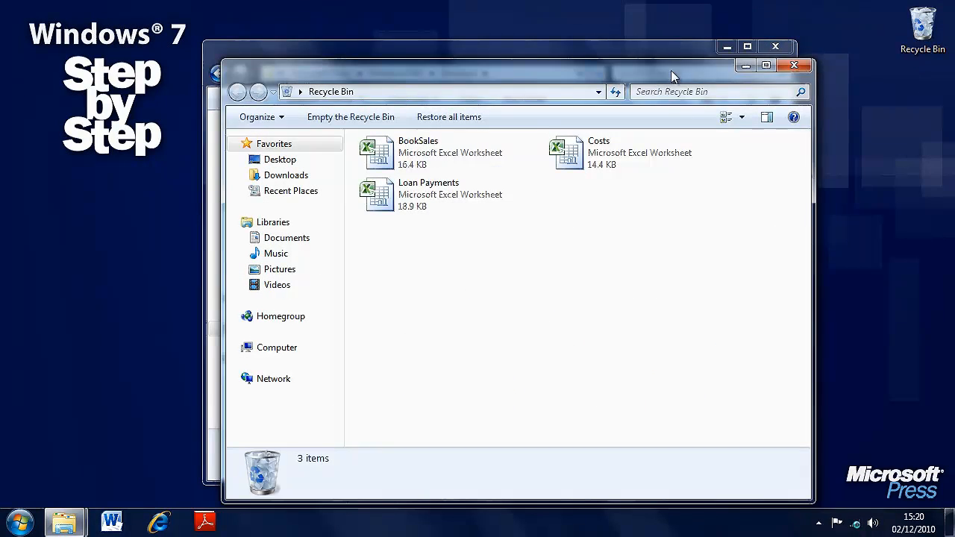
drag(671, 70, 687, 27)
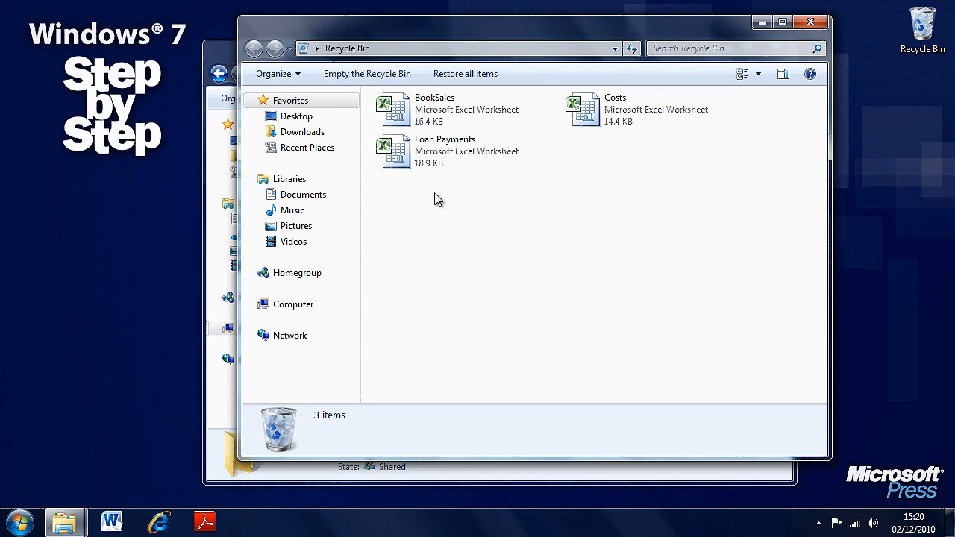
Restore the BookSales worksheet from the Recycle Bin and check for it in the Structure folder
click(443, 112)
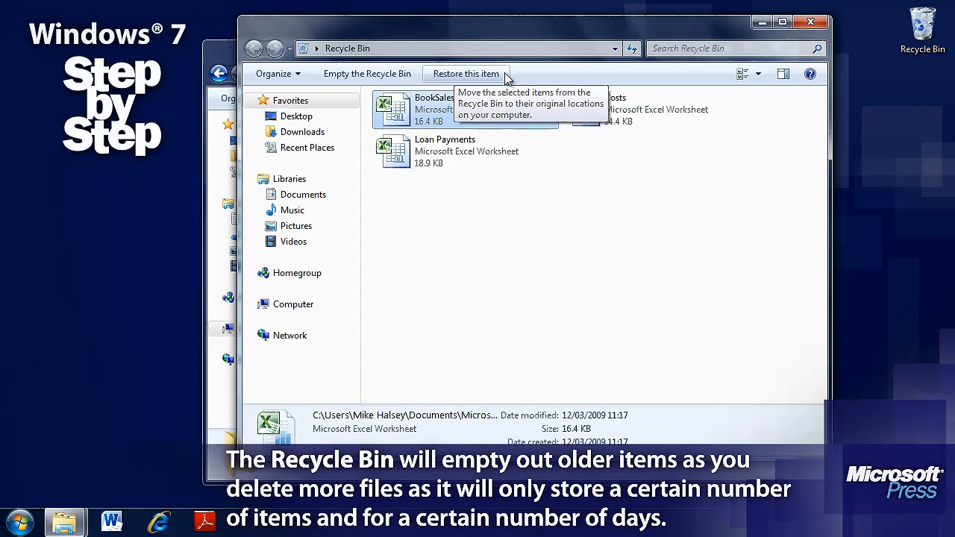
click(504, 74)
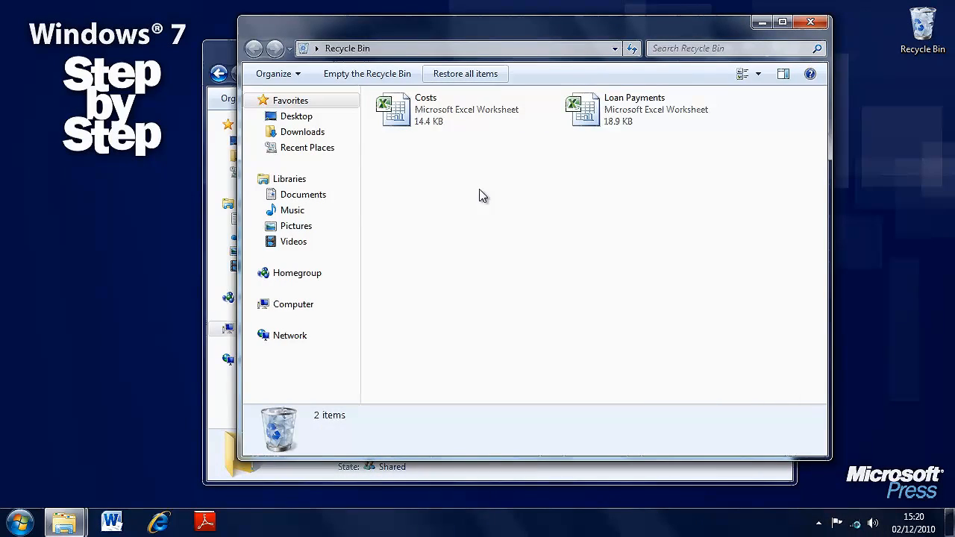
click(228, 46)
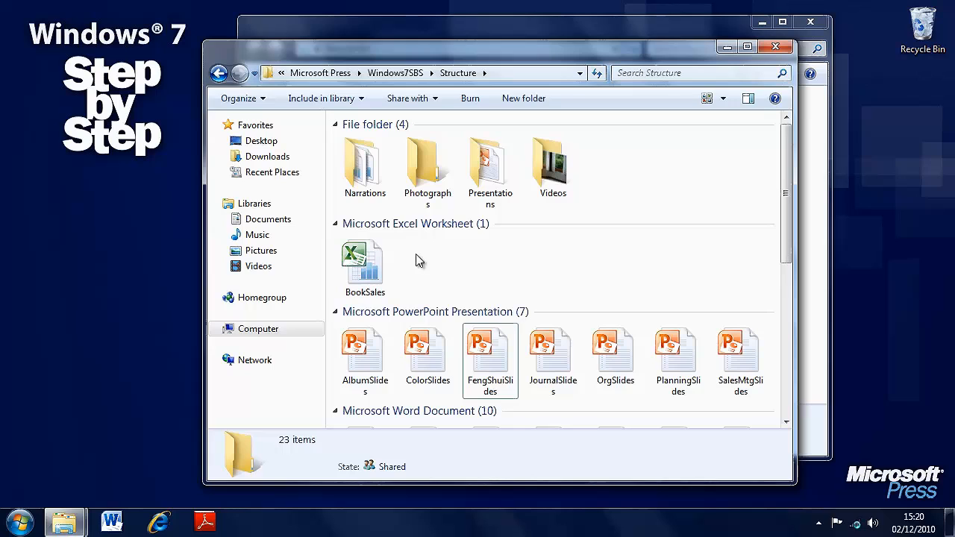
drag(553, 53, 466, 42)
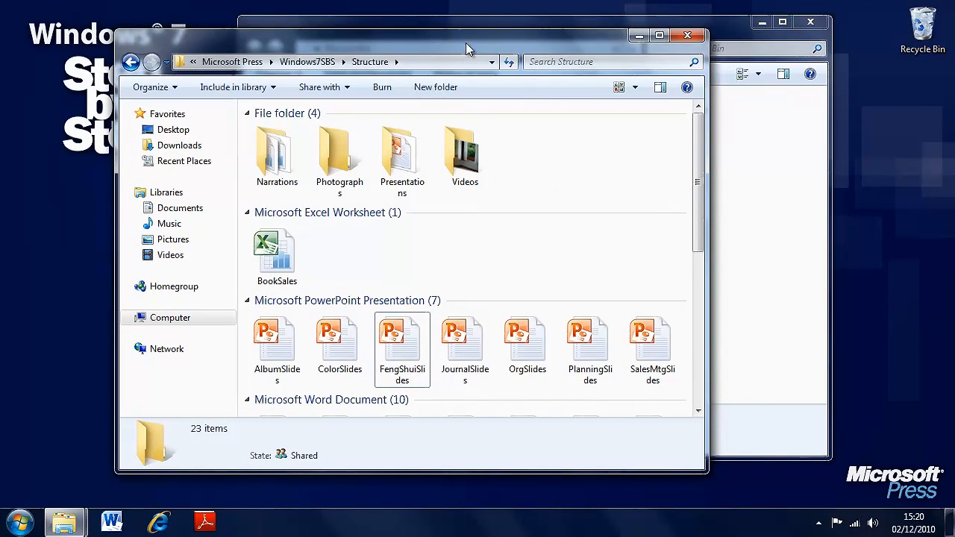
Restore all remaining items, the Costs and Loan Payments worksheets, from the Recycle Bin
click(780, 229)
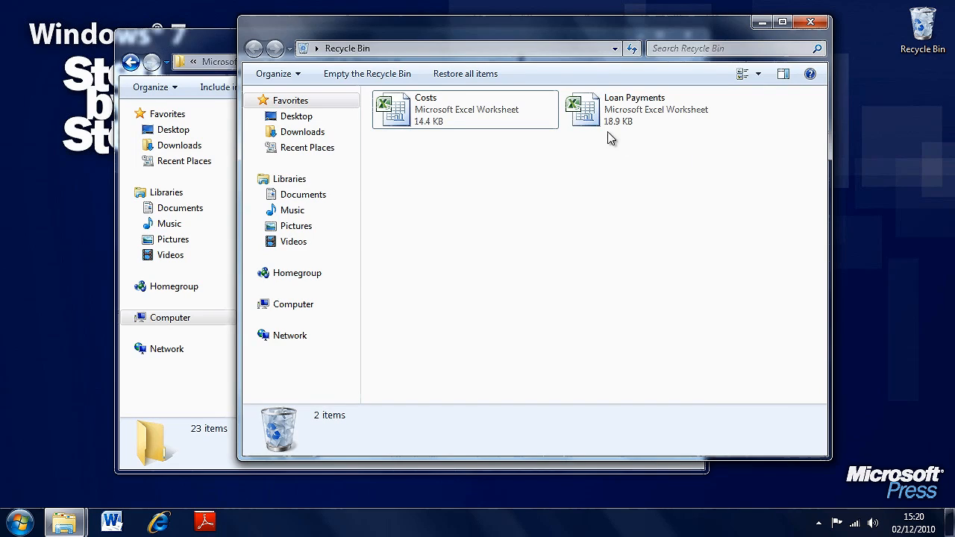
drag(724, 173, 448, 98)
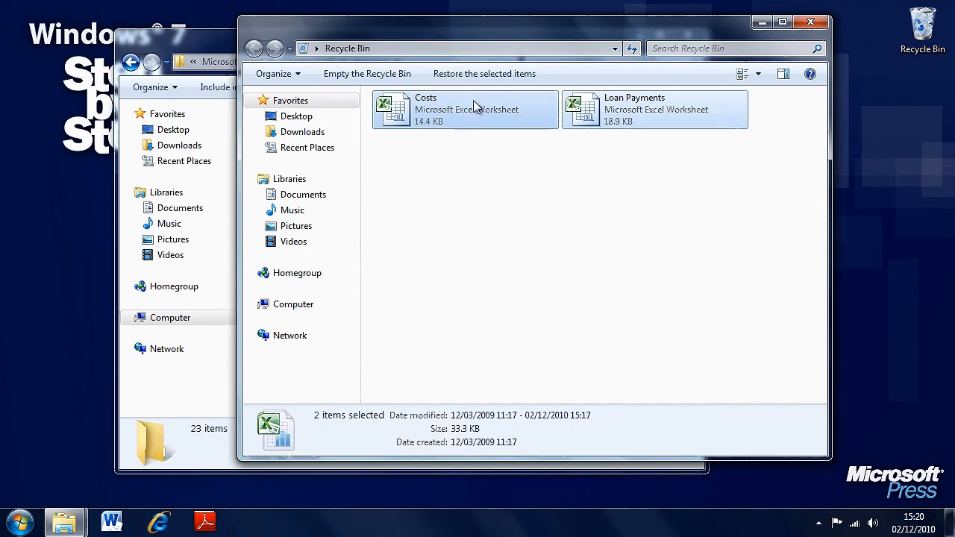
click(490, 166)
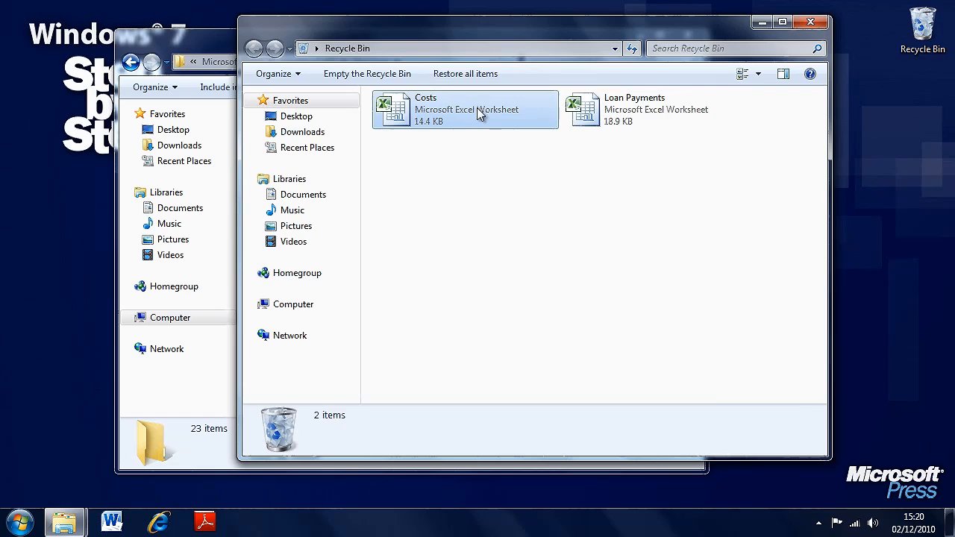
click(477, 110)
click(480, 173)
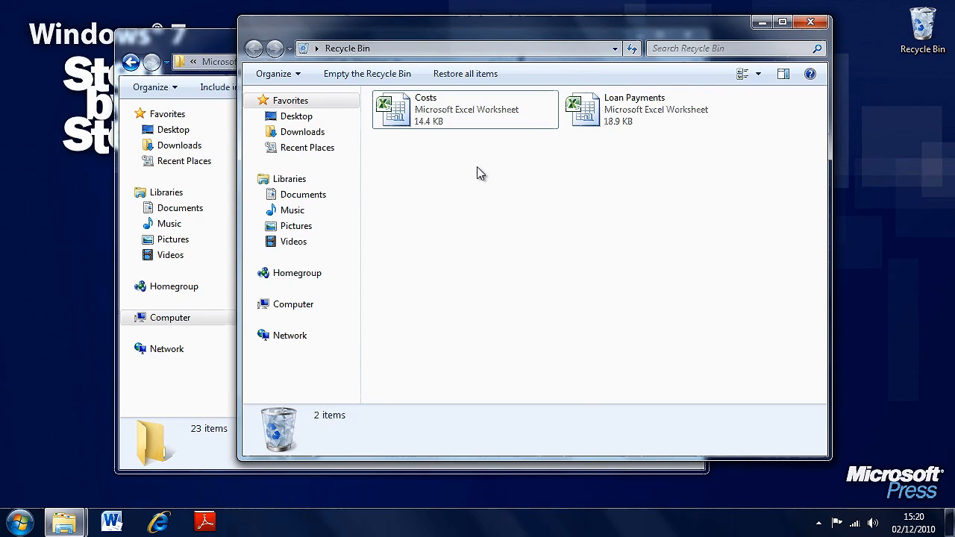
click(462, 74)
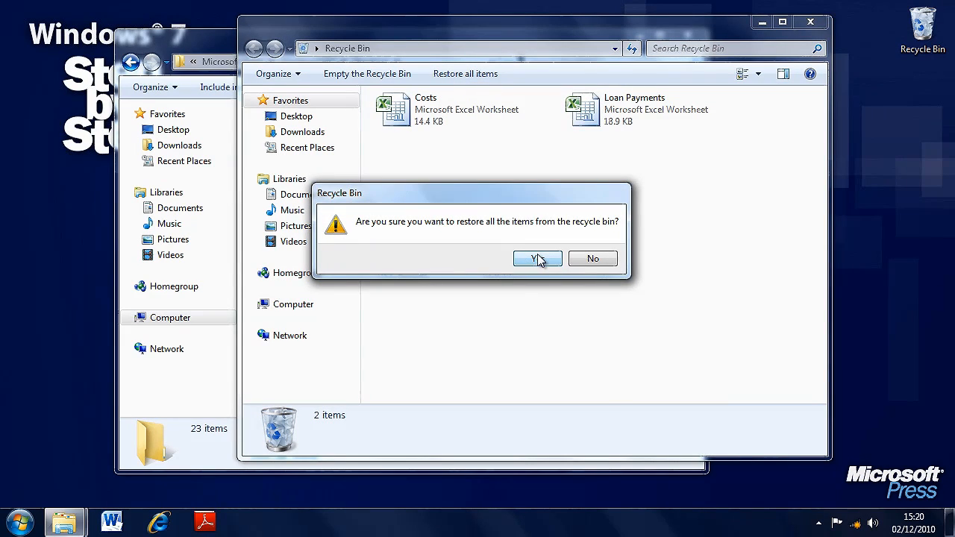
click(537, 259)
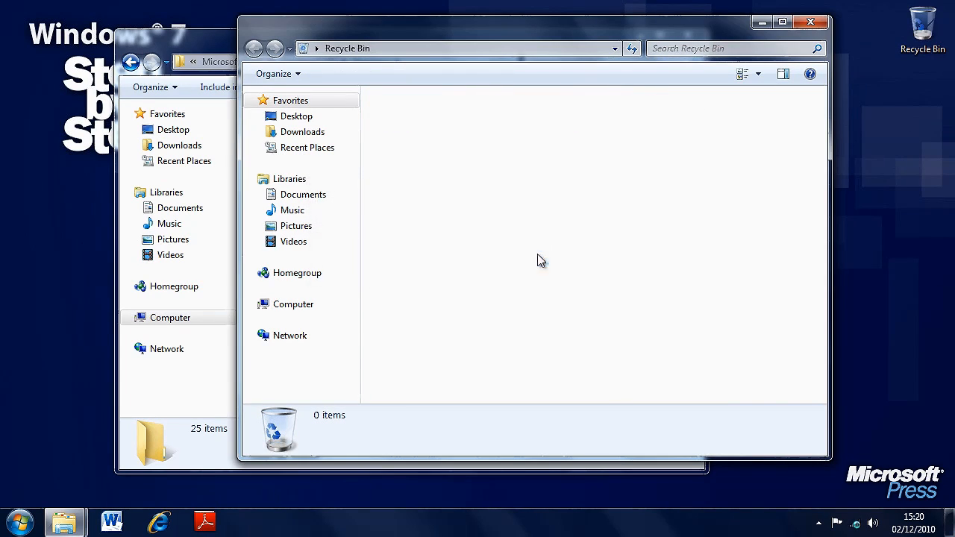
Close the Recycle Bin and permanently delete the Loan Payments worksheet from the Structure folder, bypassing the Recycle Bin
click(228, 44)
click(772, 237)
click(816, 24)
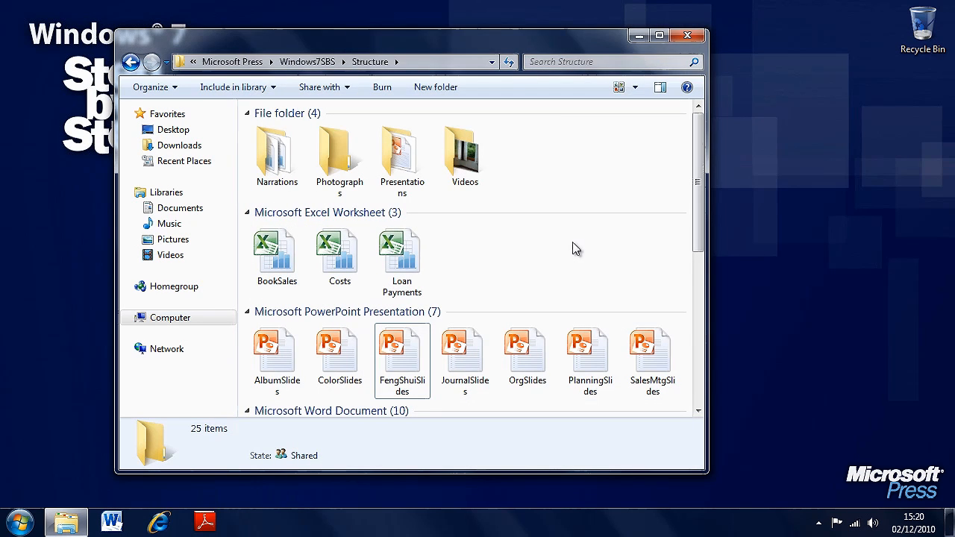
click(418, 263)
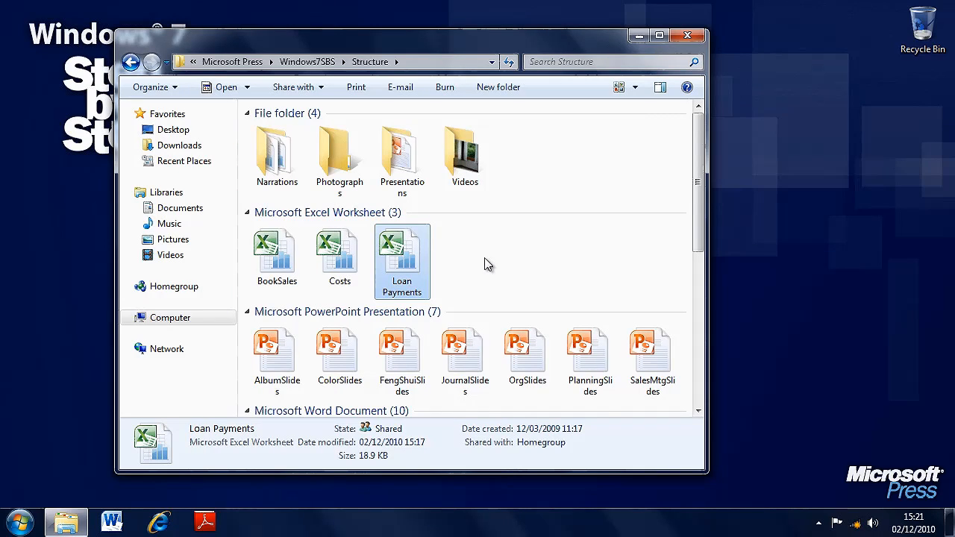
key(shift+Delete)
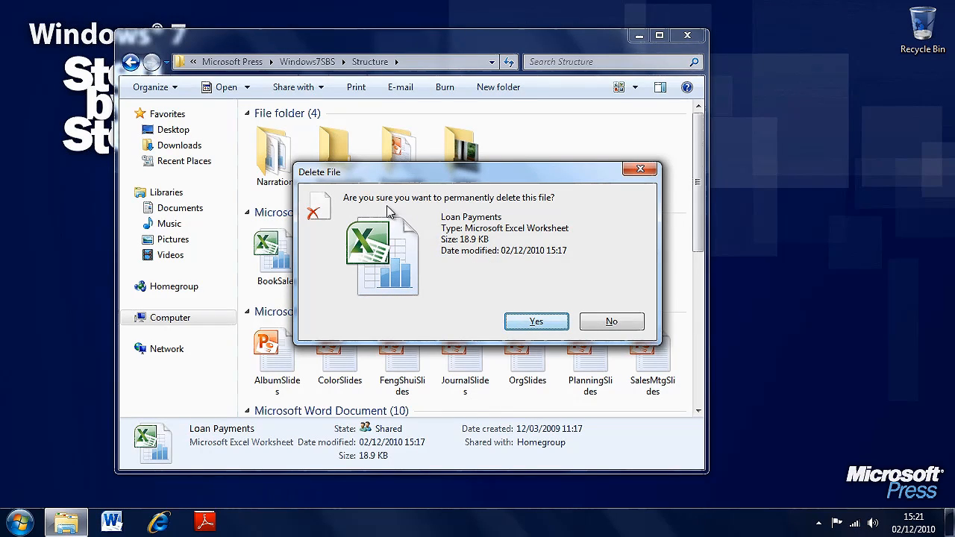
click(535, 322)
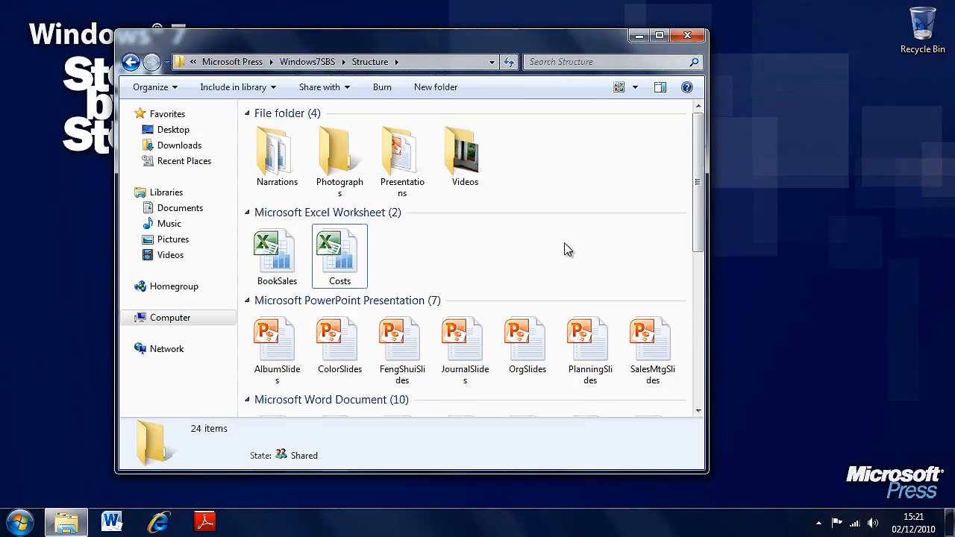
Open the Recycle Bin to check whether it holds the Loan Payments worksheet, and close it again
right_click(925, 49)
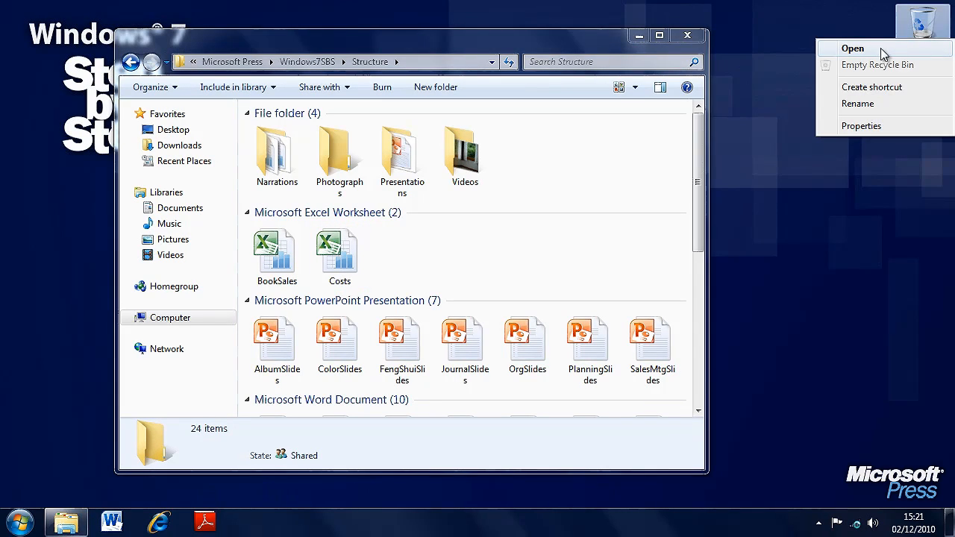
click(852, 48)
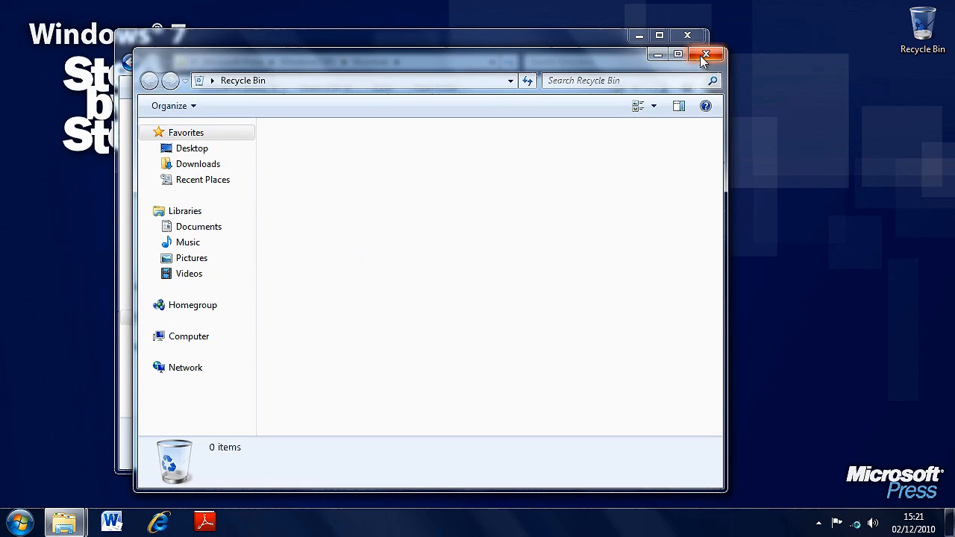
drag(630, 54, 743, 42)
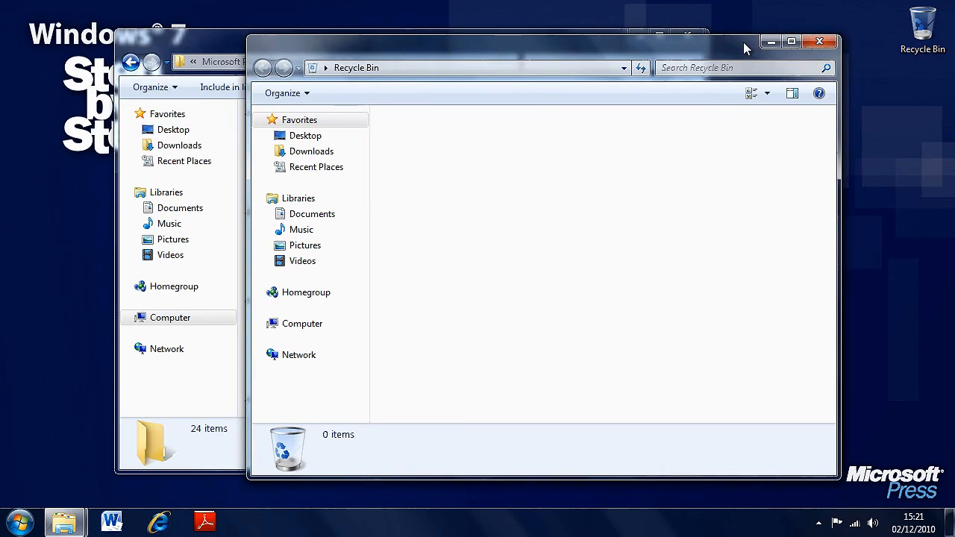
click(818, 42)
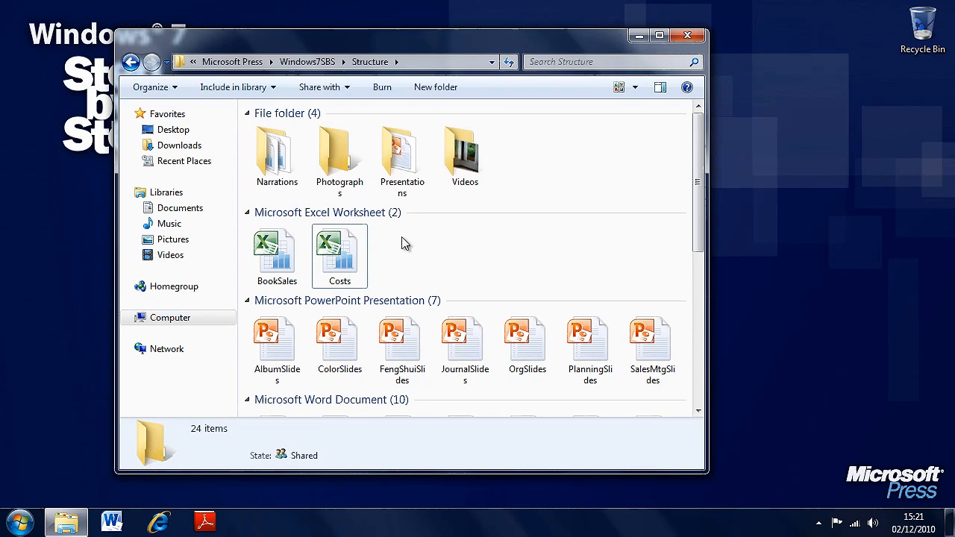
click(355, 164)
key(Delete)
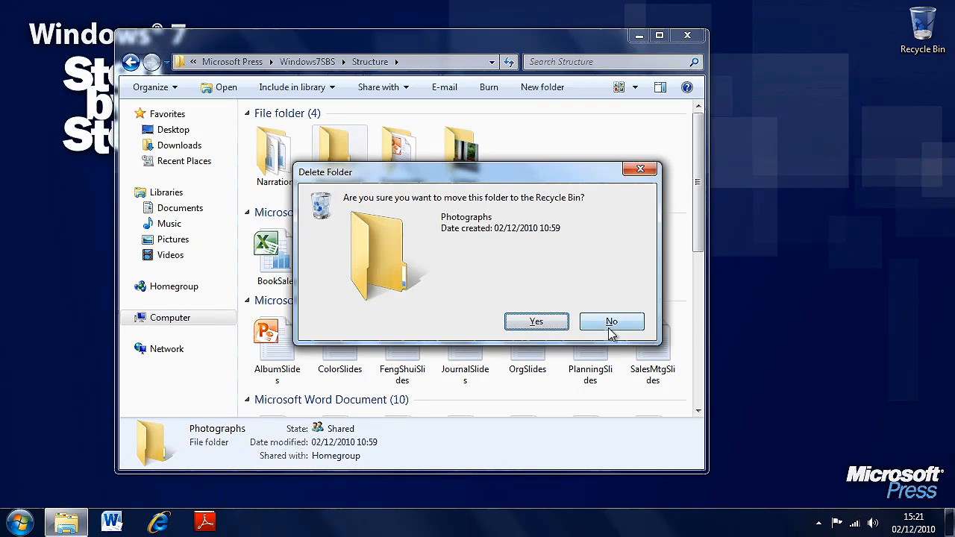
click(610, 323)
Delete the Photographs folder from the Structure folder, sending it to the Recycle Bin
right_click(357, 170)
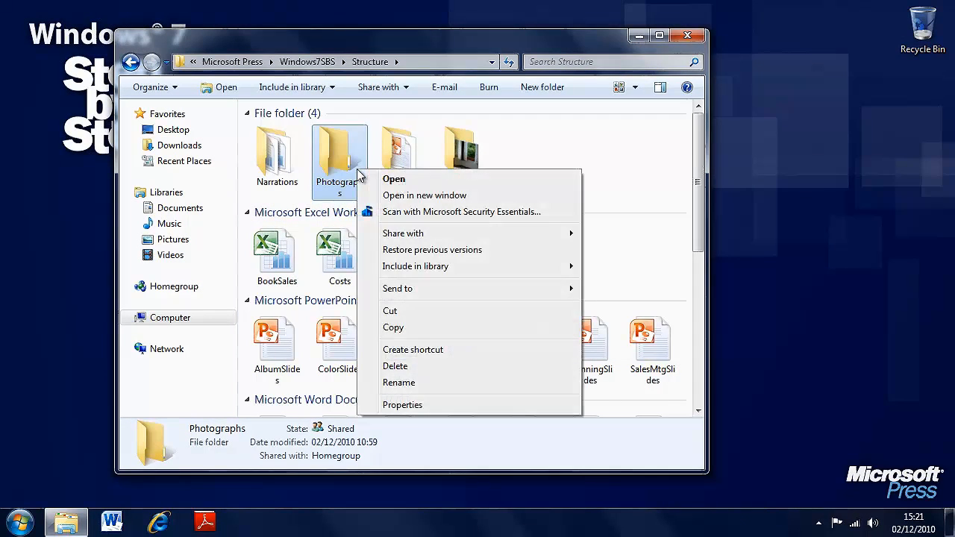
click(438, 367)
click(529, 322)
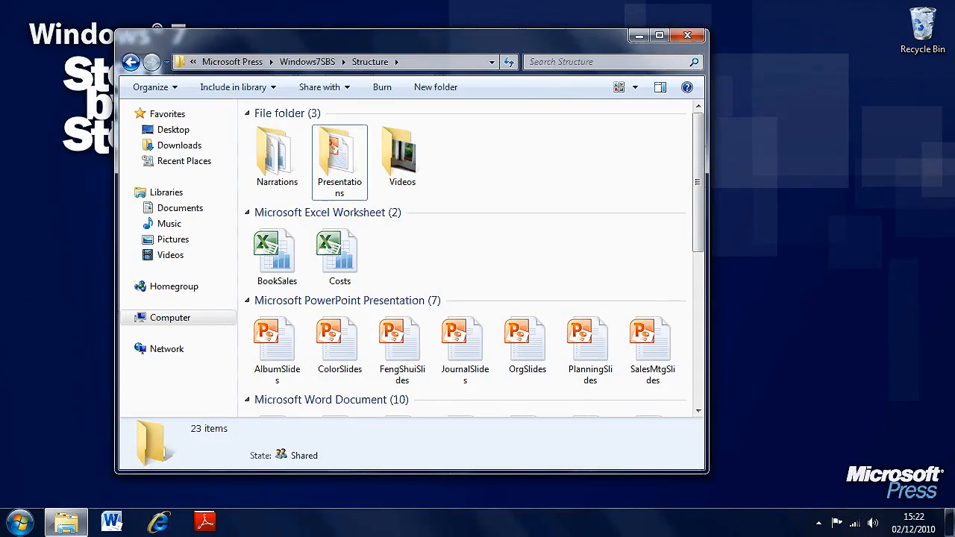
Restore the Photographs folder from the Recycle Bin and close the Recycle Bin window
right_click(933, 32)
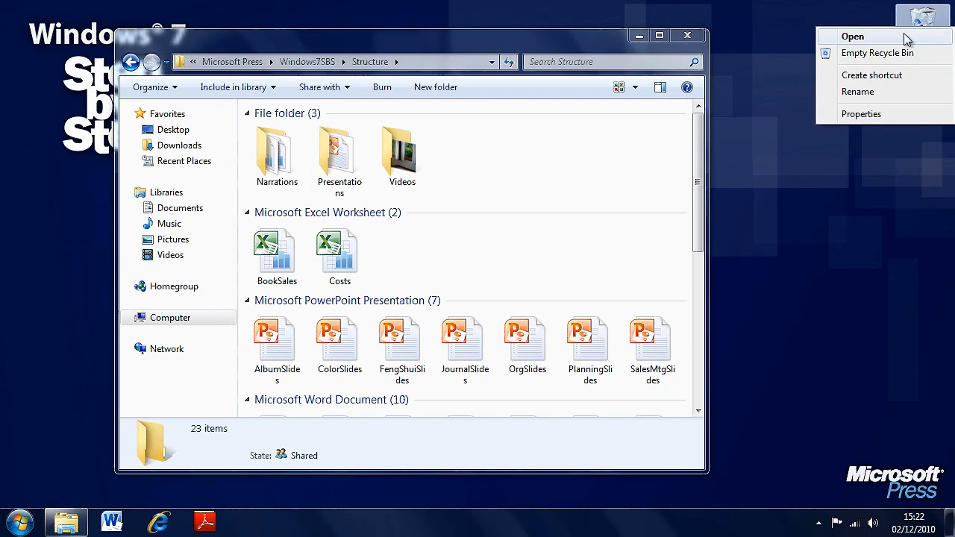
click(902, 35)
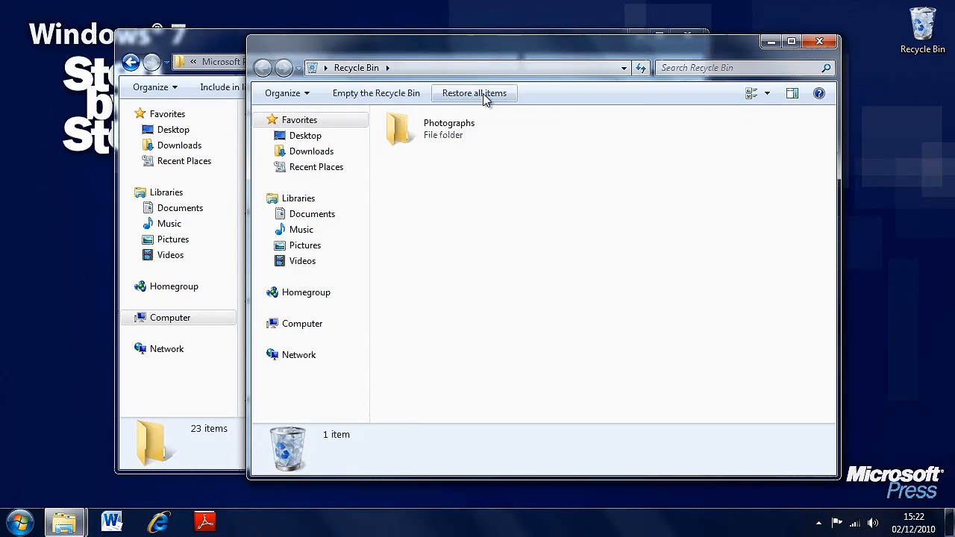
click(483, 94)
click(542, 258)
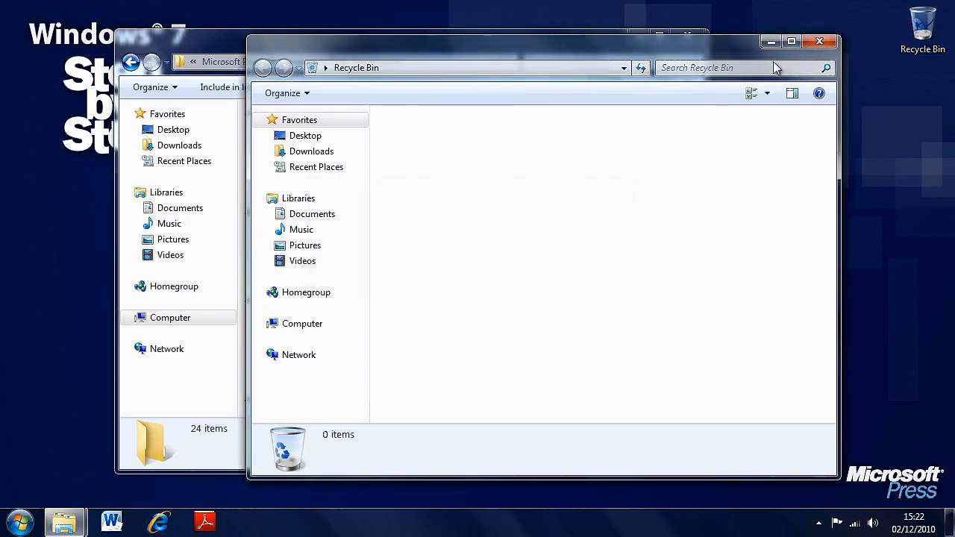
click(819, 41)
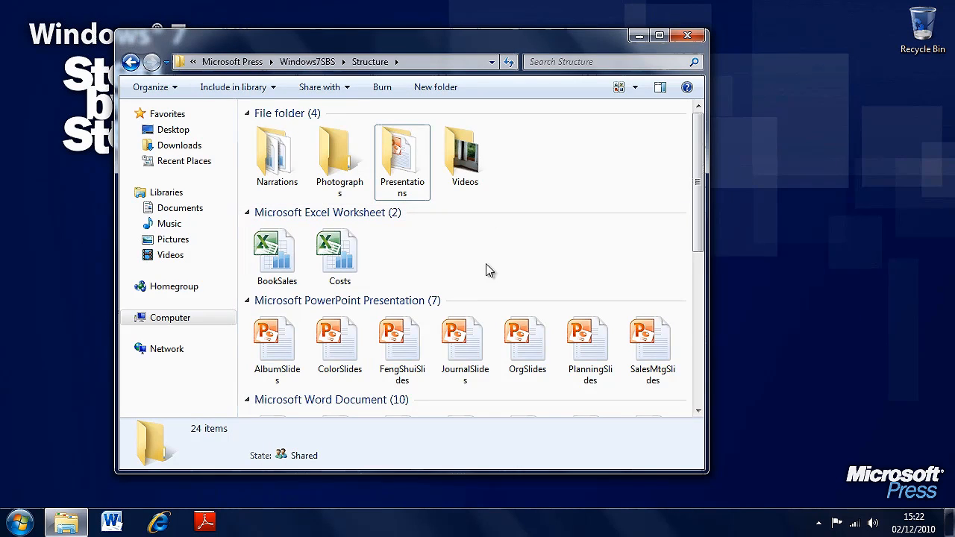
Check the Costs worksheet's properties for previous versions, and close the properties without changes
click(329, 147)
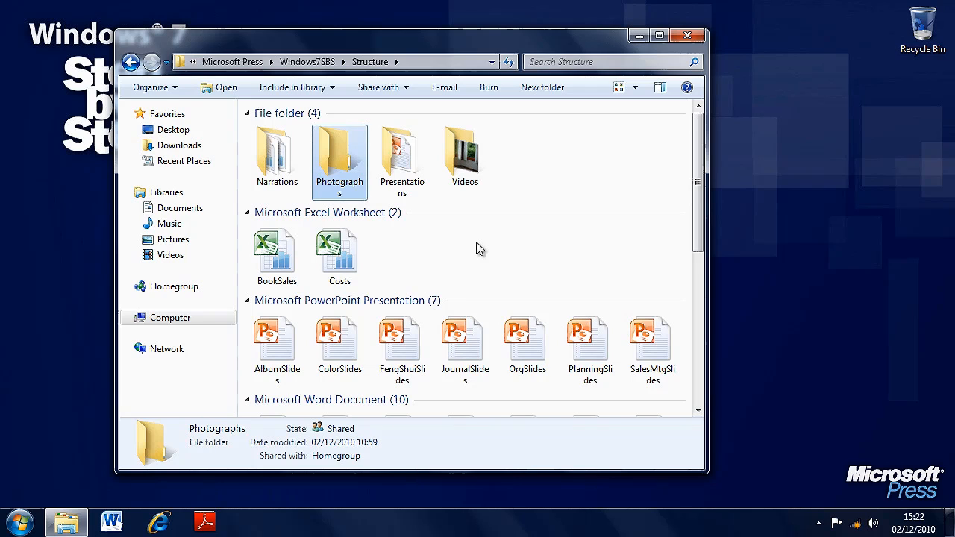
click(333, 254)
right_click(333, 254)
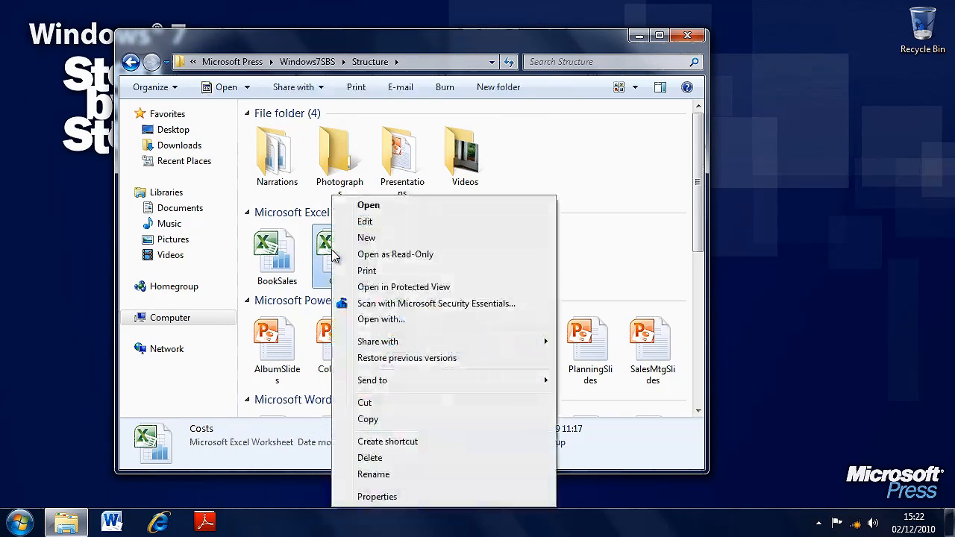
click(415, 499)
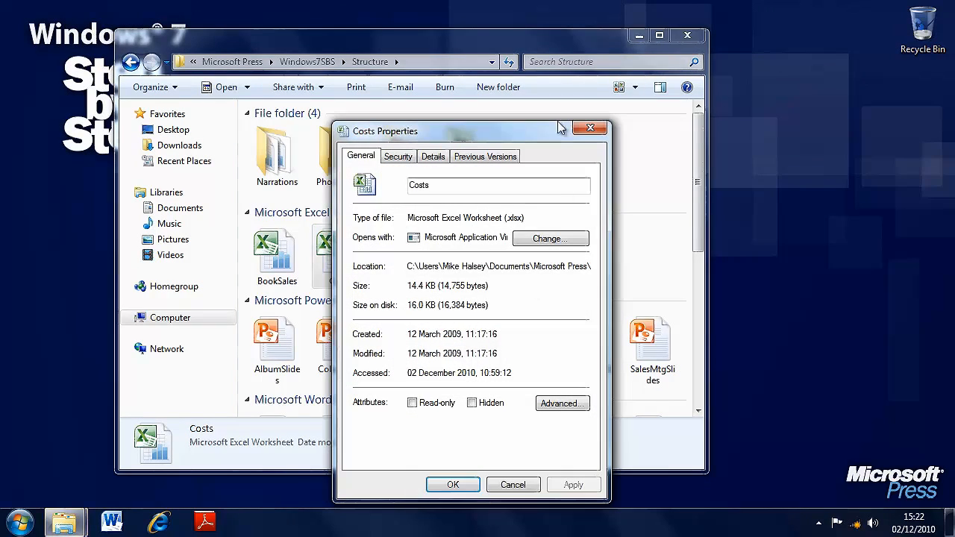
drag(535, 129, 556, 78)
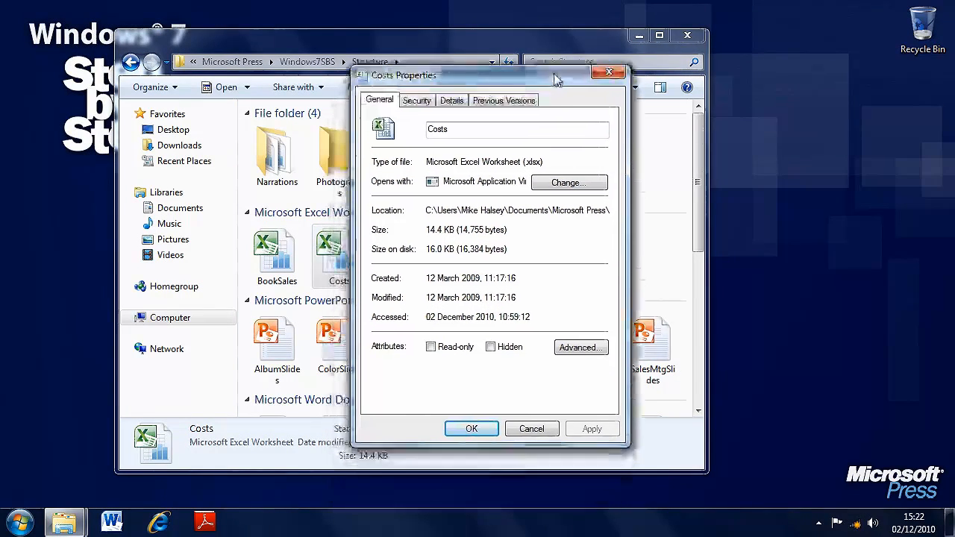
click(504, 100)
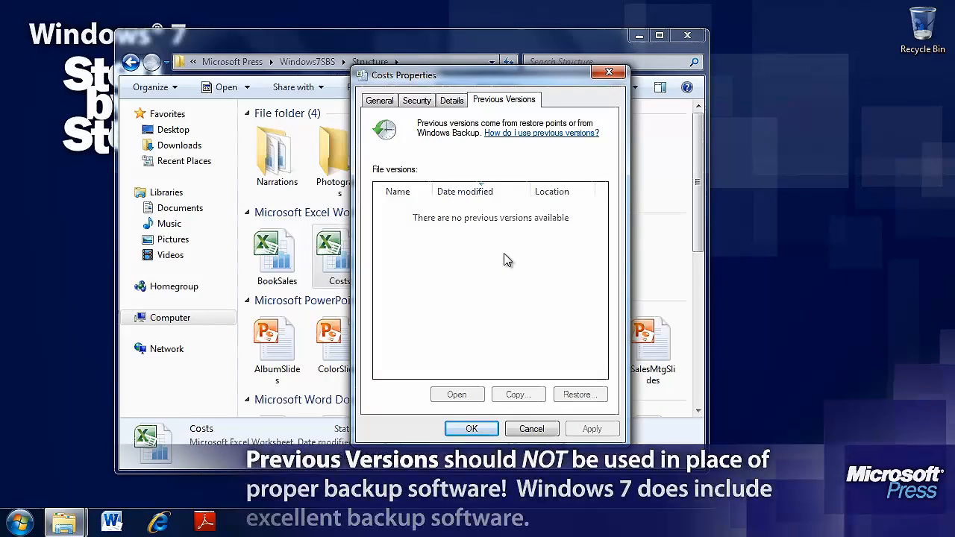
click(532, 429)
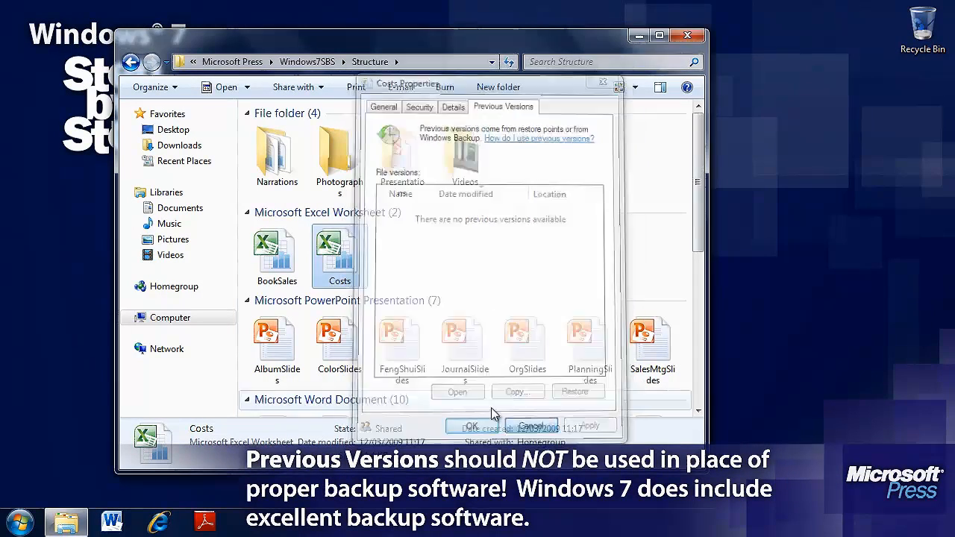
In the Costs worksheet, set the time wasted to 300 for Locating documents and 250 for Time management issues, and save and close it
double_click(344, 274)
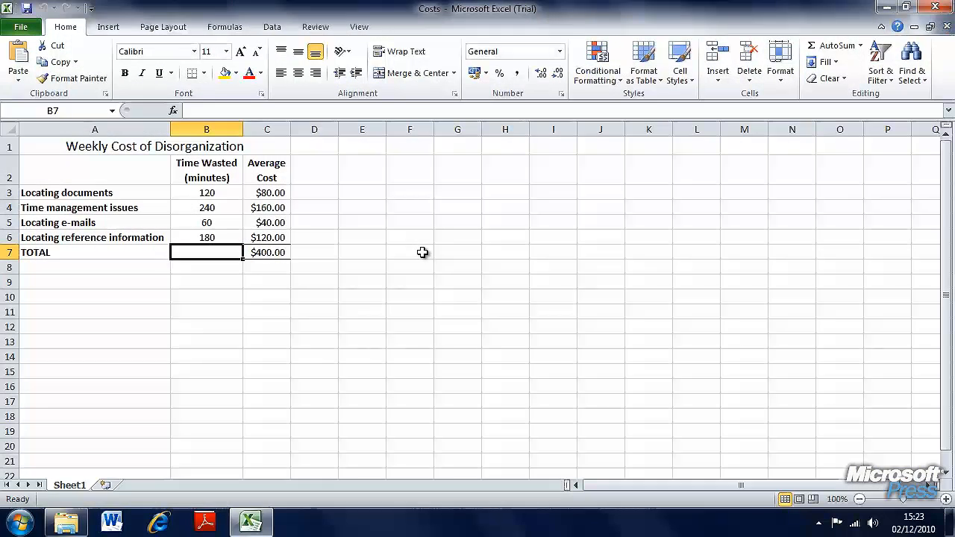
click(218, 194)
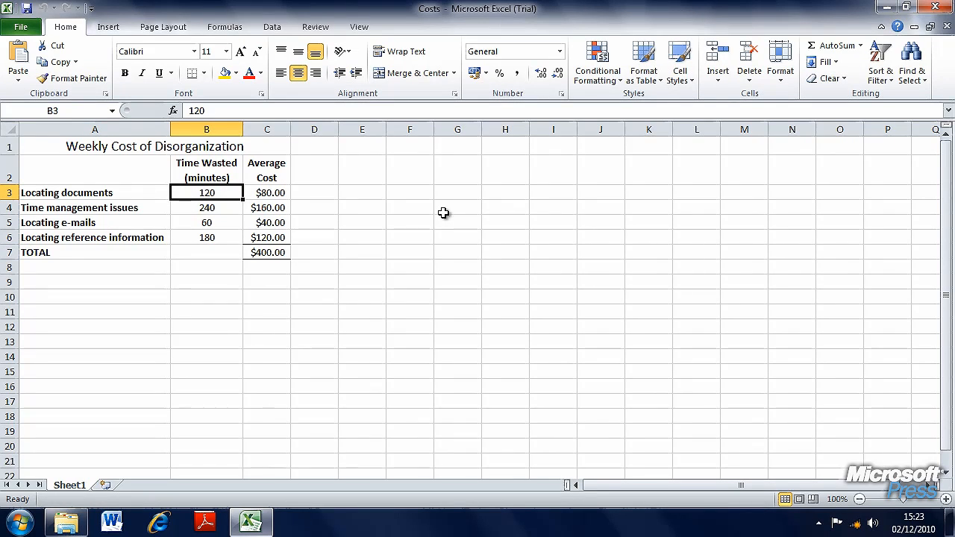
text(300)
key(Return)
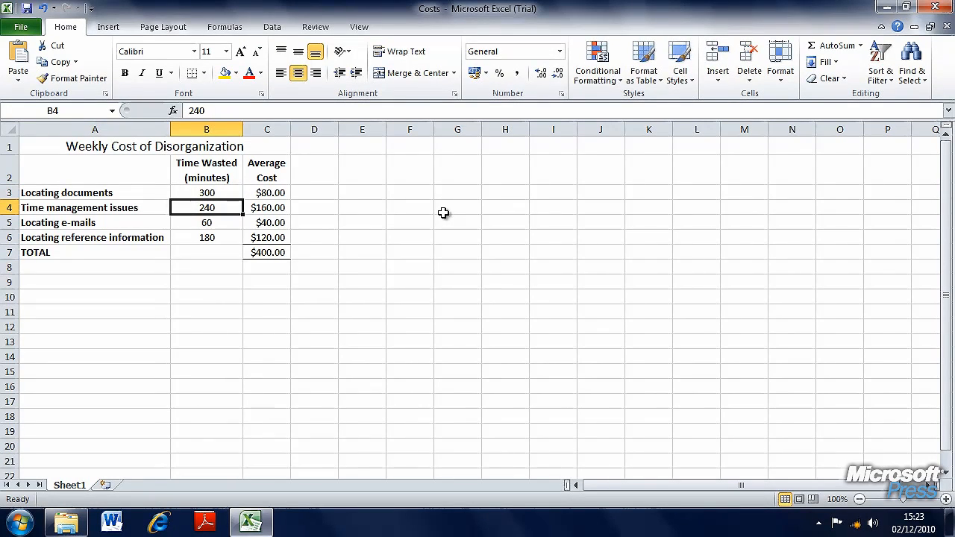
text(250)
key(Return)
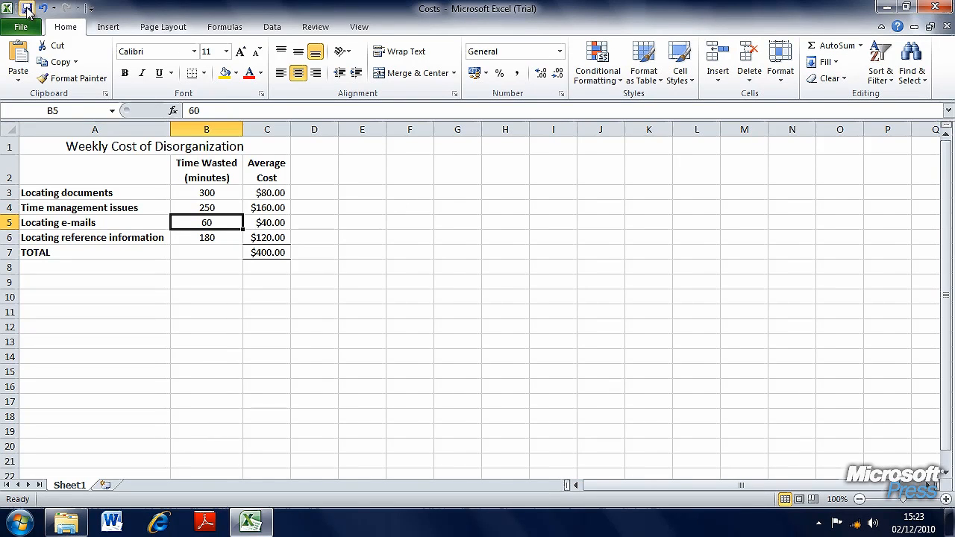
click(933, 9)
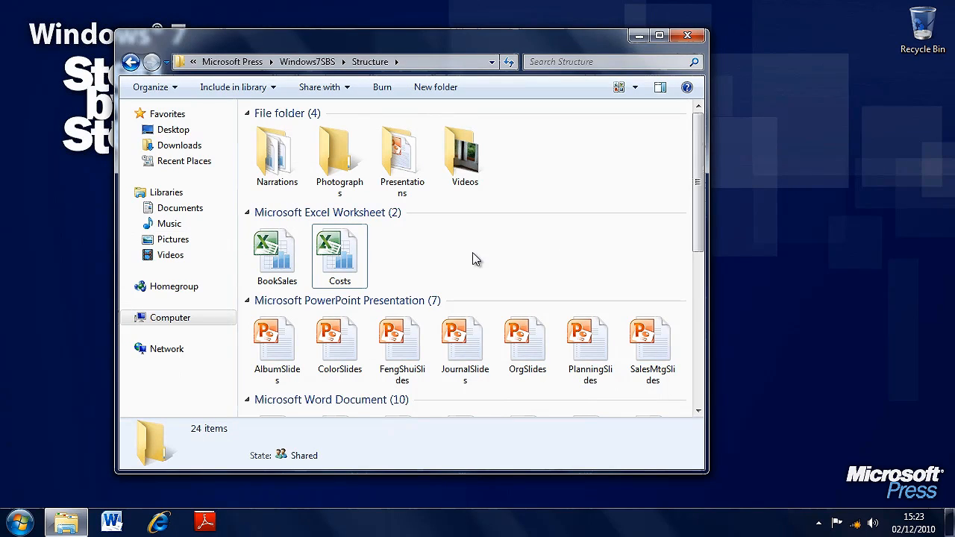
Check the edited Costs worksheet's properties again for previous versions, close them and deselect the file
right_click(341, 258)
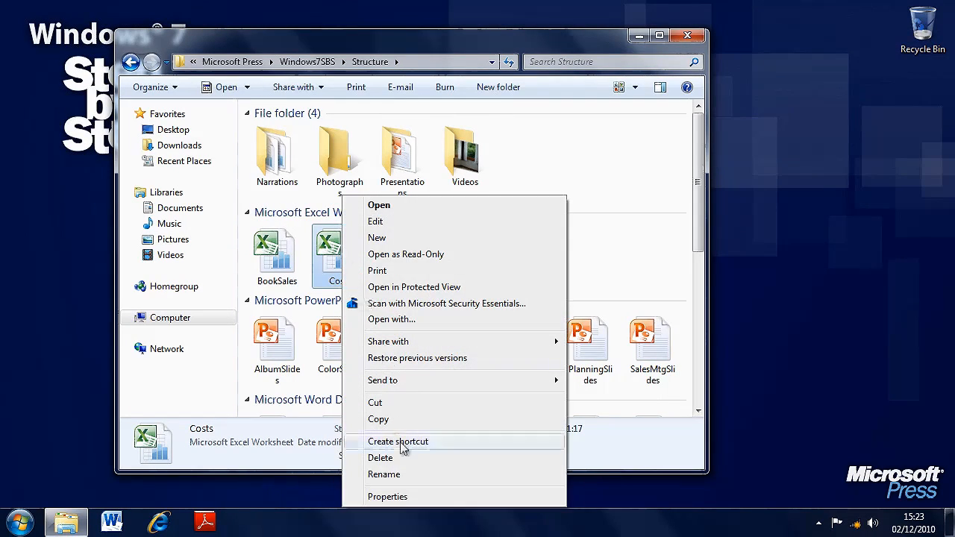
click(395, 497)
click(509, 159)
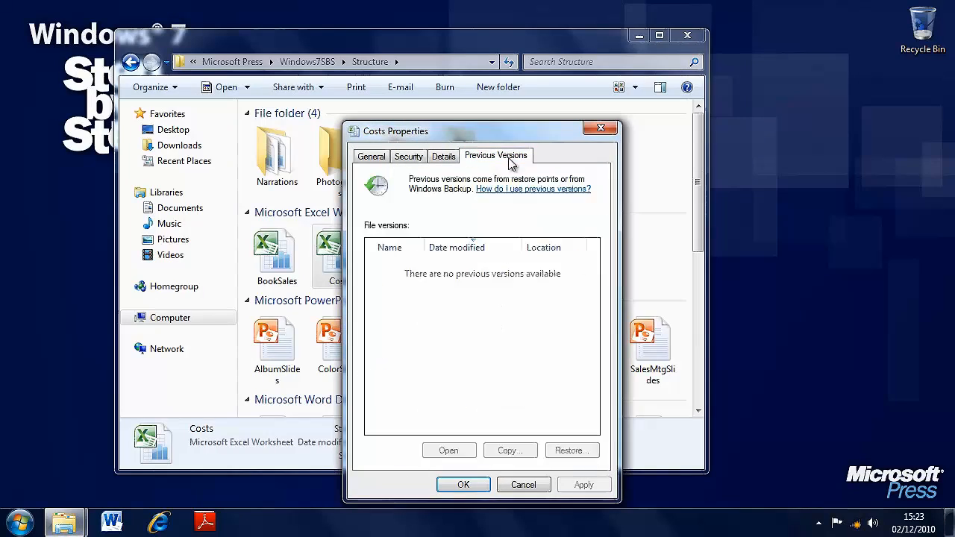
drag(515, 139, 522, 79)
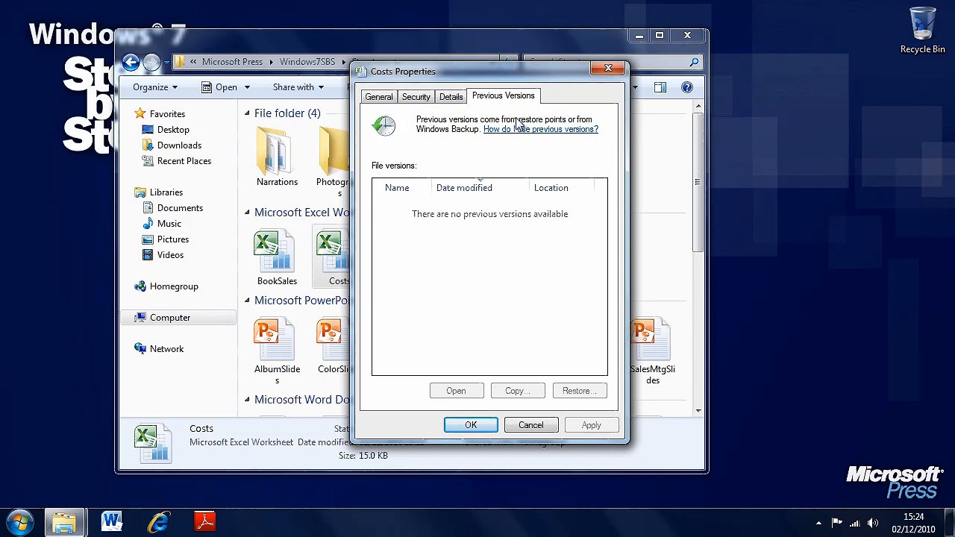
click(529, 427)
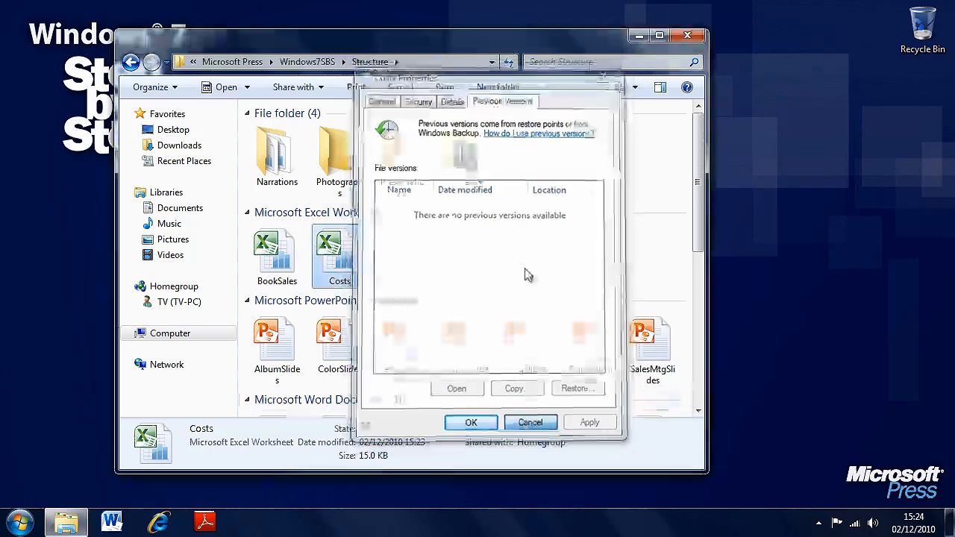
click(522, 260)
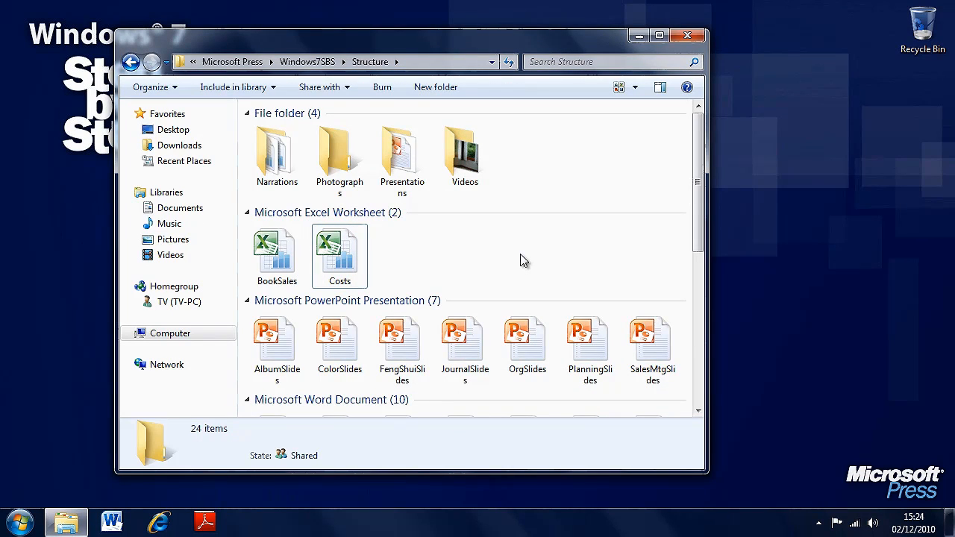
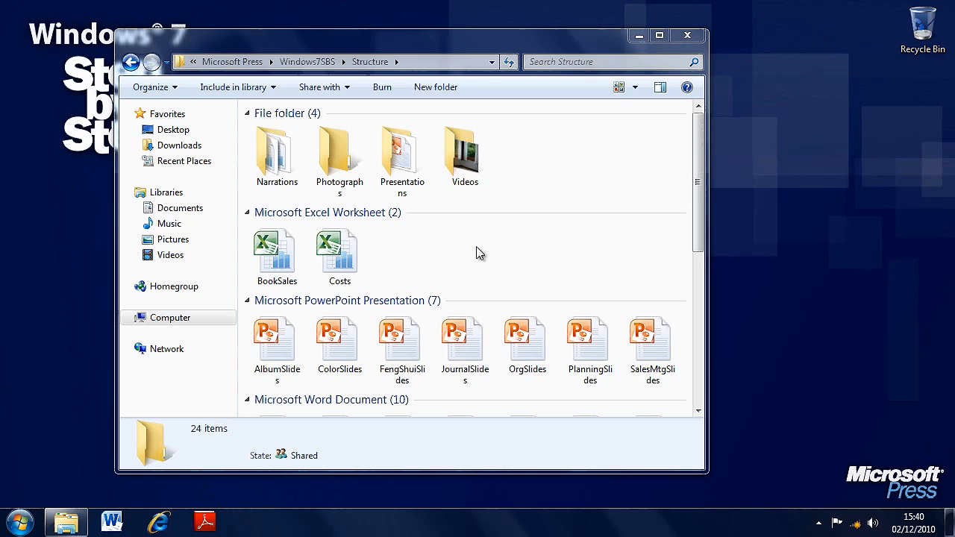
Move the Costs worksheet from the Structure folder to the desktop and back into the folder
drag(499, 39, 606, 43)
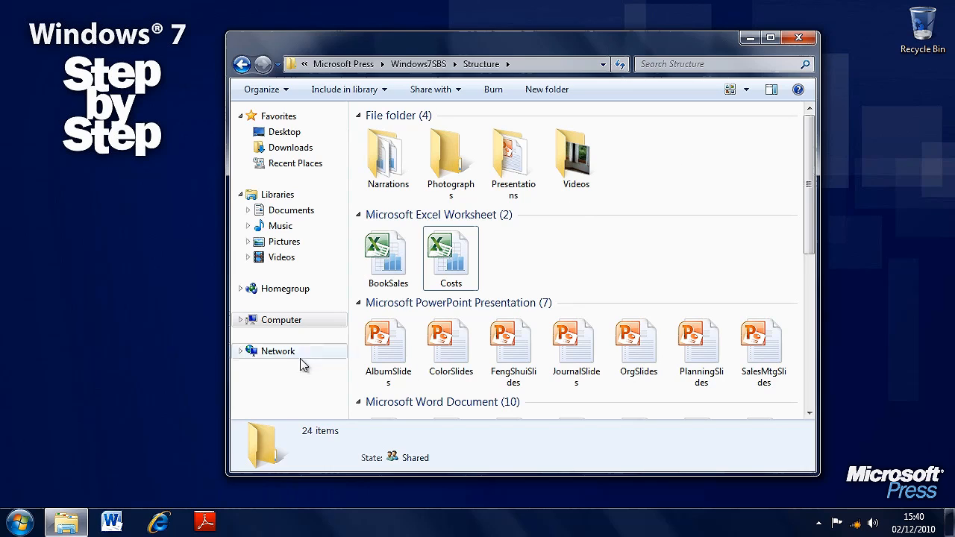
click(453, 266)
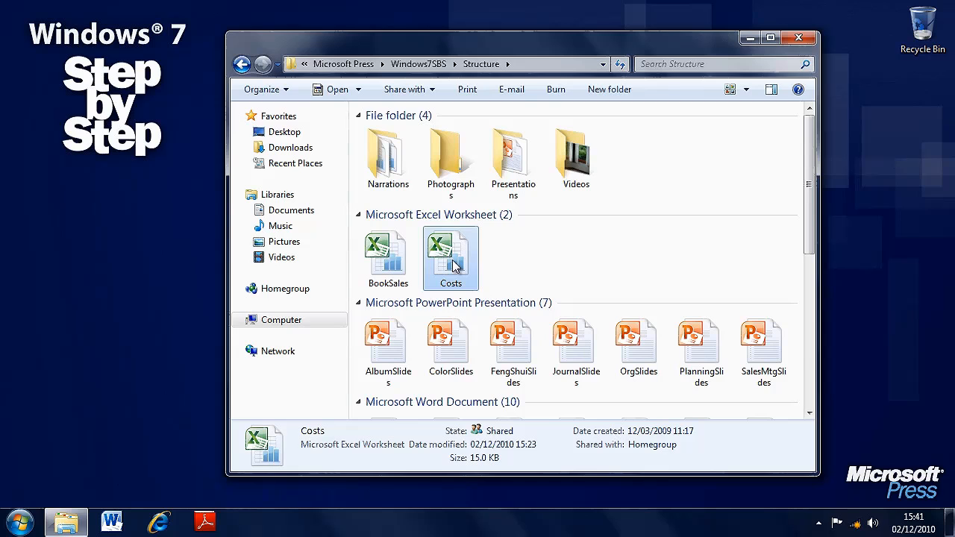
drag(453, 267, 145, 249)
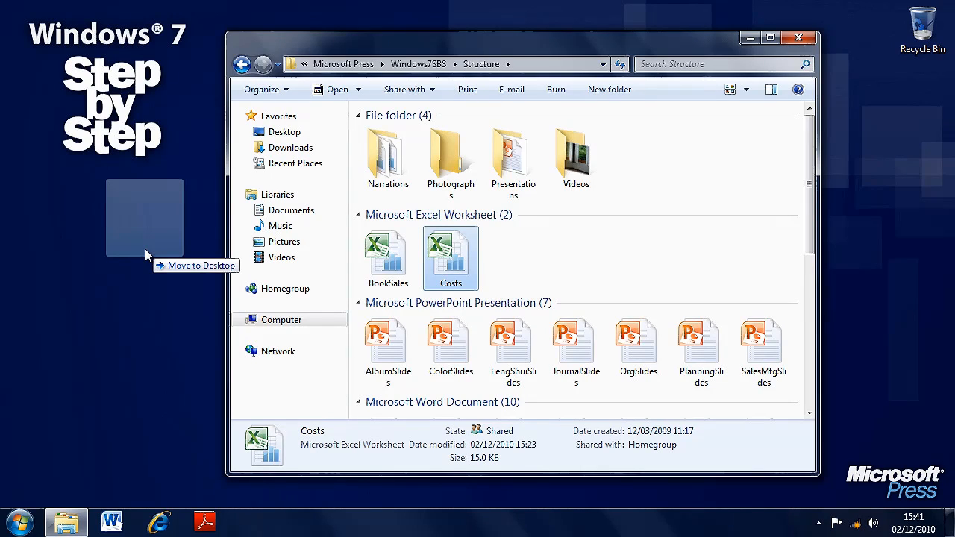
drag(145, 249, 144, 249)
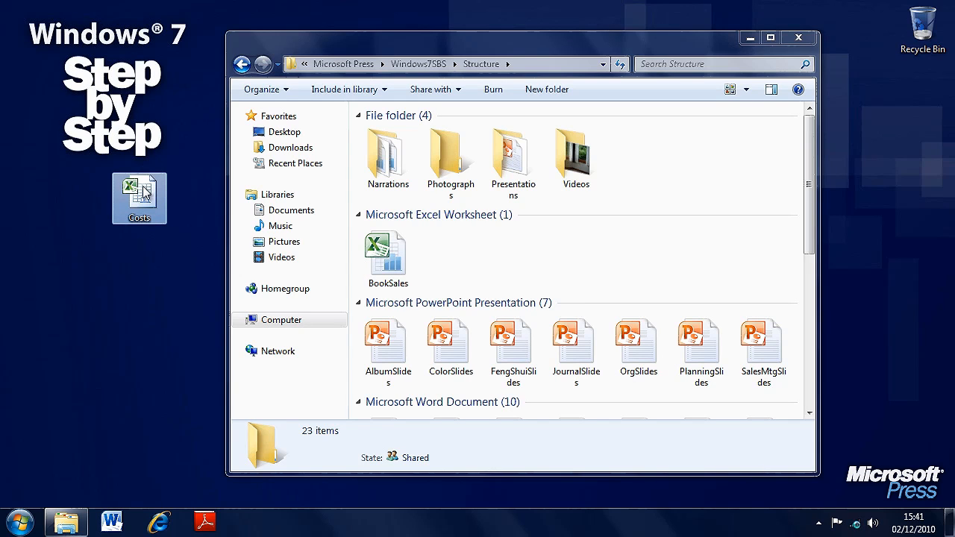
drag(146, 193, 448, 249)
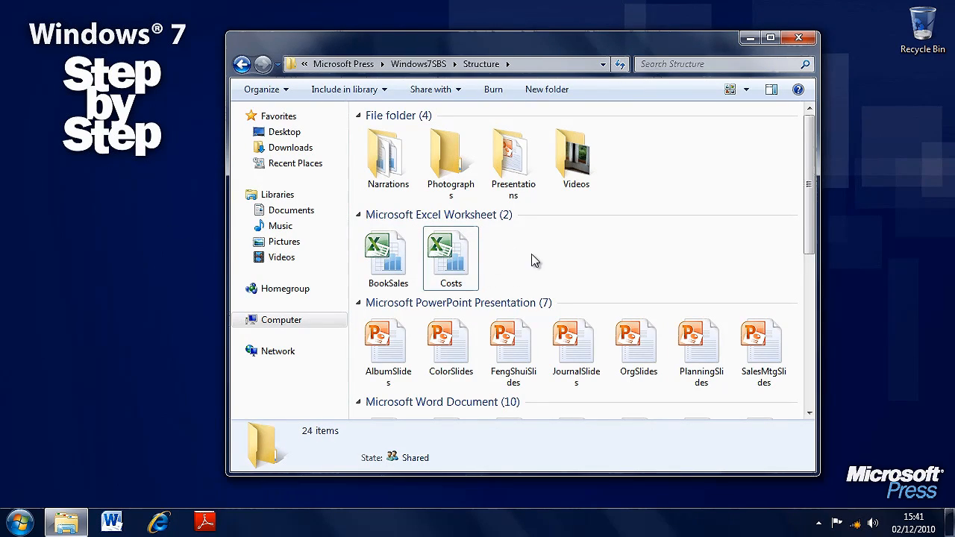
Create a desktop shortcut to the Costs worksheet and place it below the Step by Step logo, deselected
right_click(447, 252)
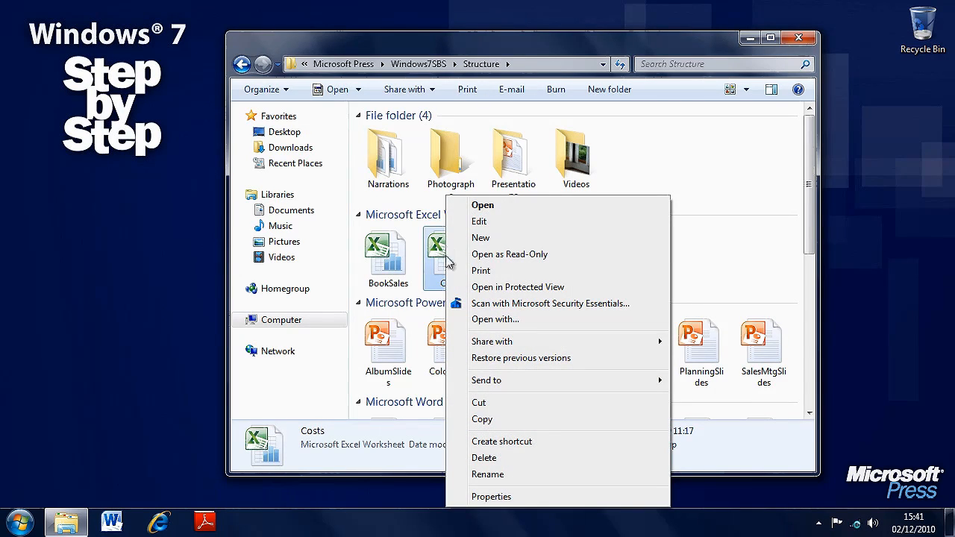
mouse_move(544, 384)
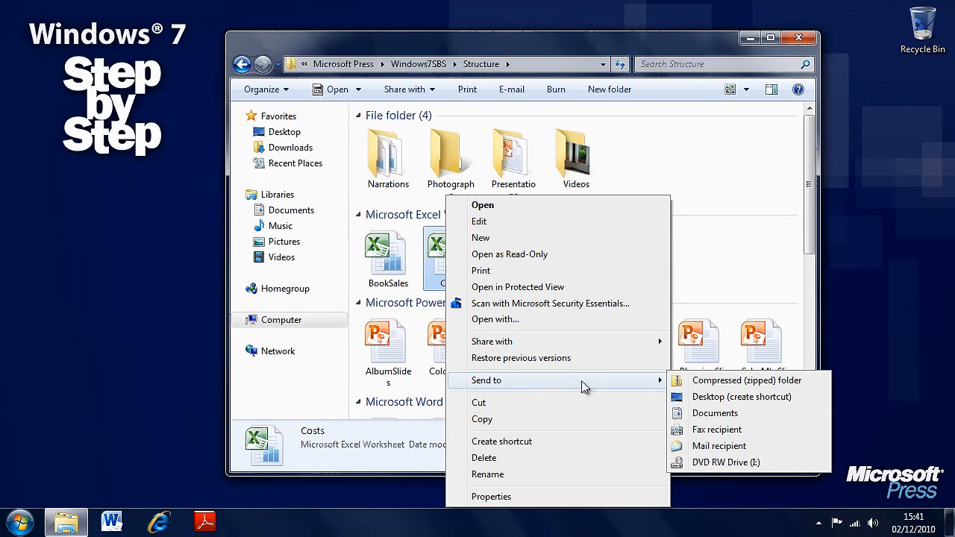
click(796, 396)
drag(27, 30, 143, 240)
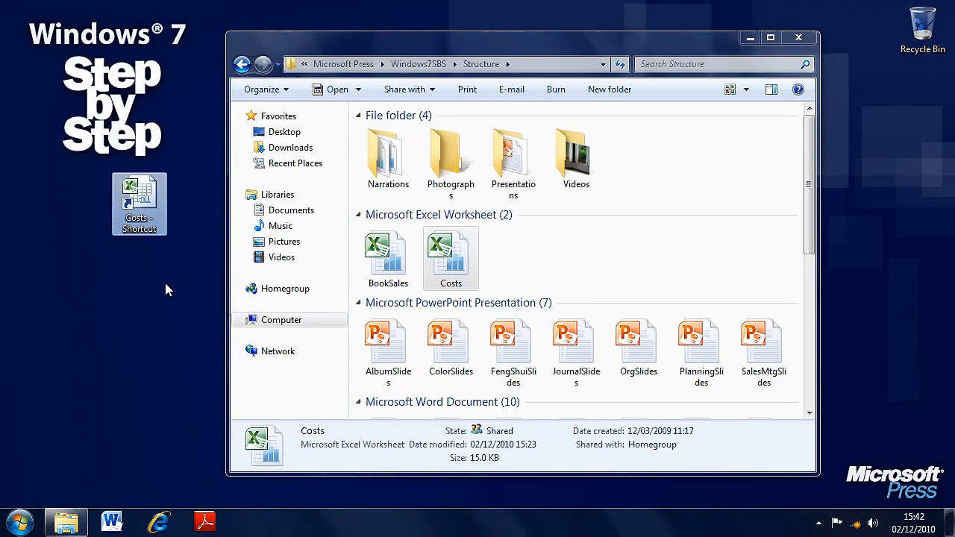
click(135, 256)
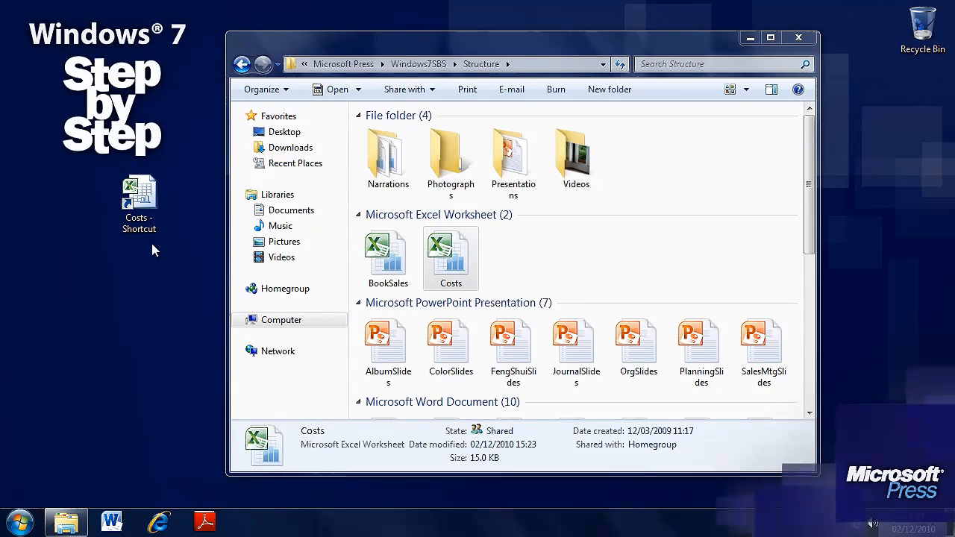
Open the Costs worksheet through its desktop shortcut and close it without changes
mouse_move(129, 215)
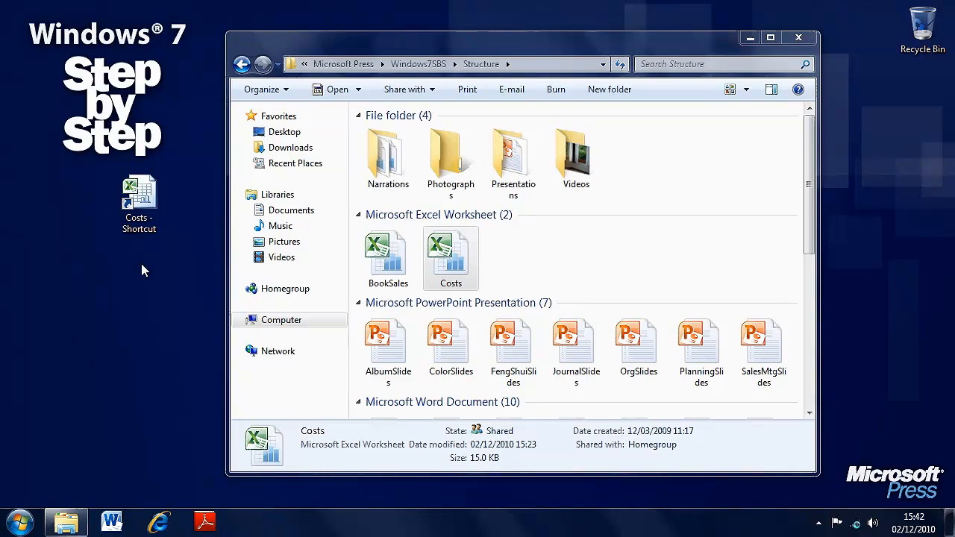
click(144, 194)
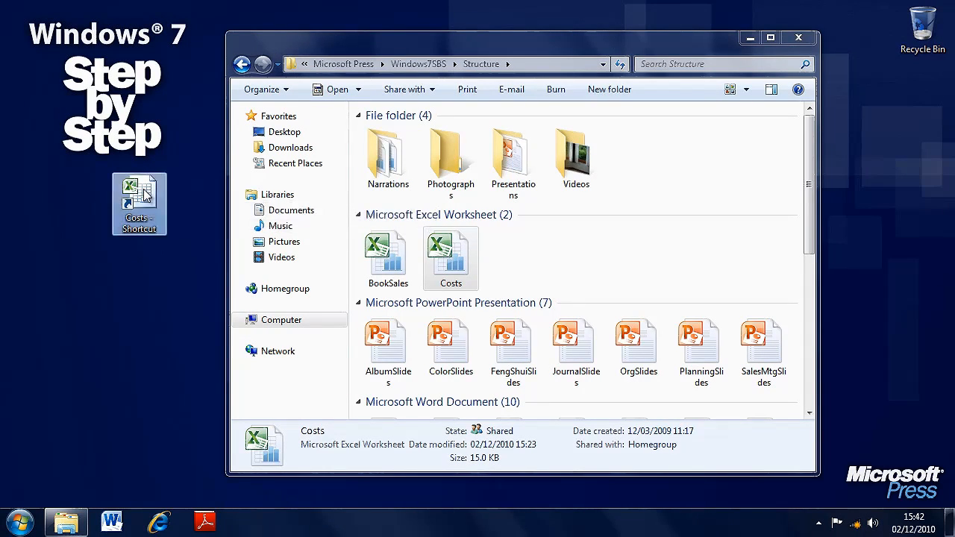
double_click(145, 193)
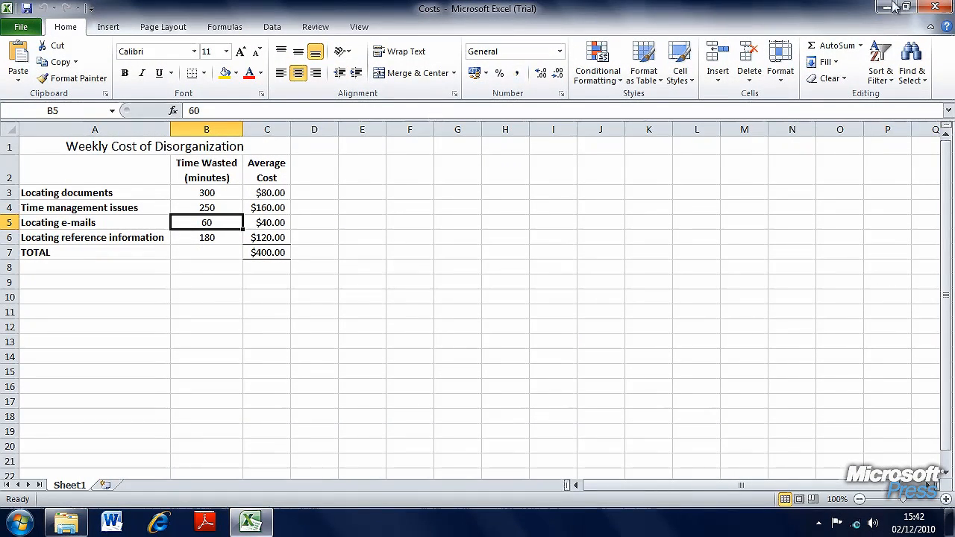
click(943, 9)
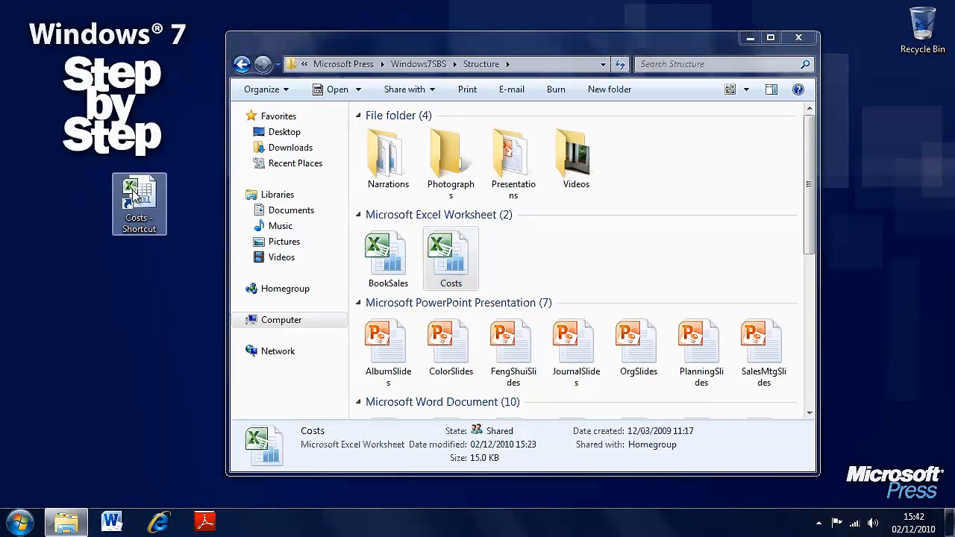
Permanently delete the Costs shortcut from the desktop and select the original Costs worksheet in the Structure folder
key(Delete)
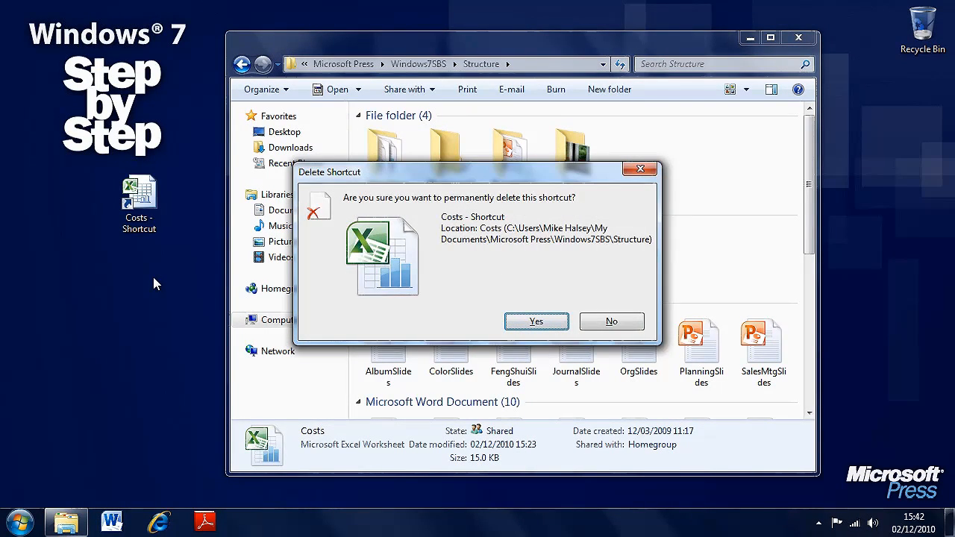
key(Return)
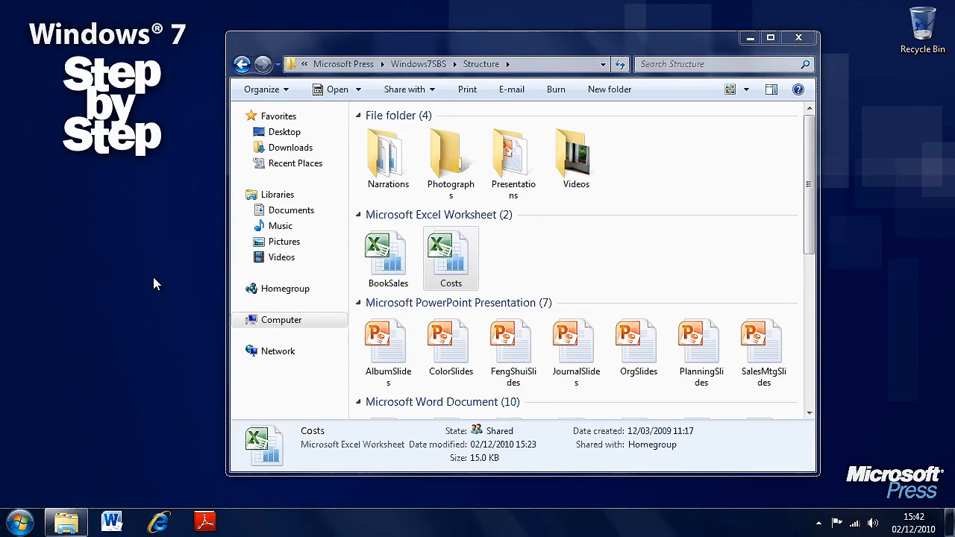
click(452, 261)
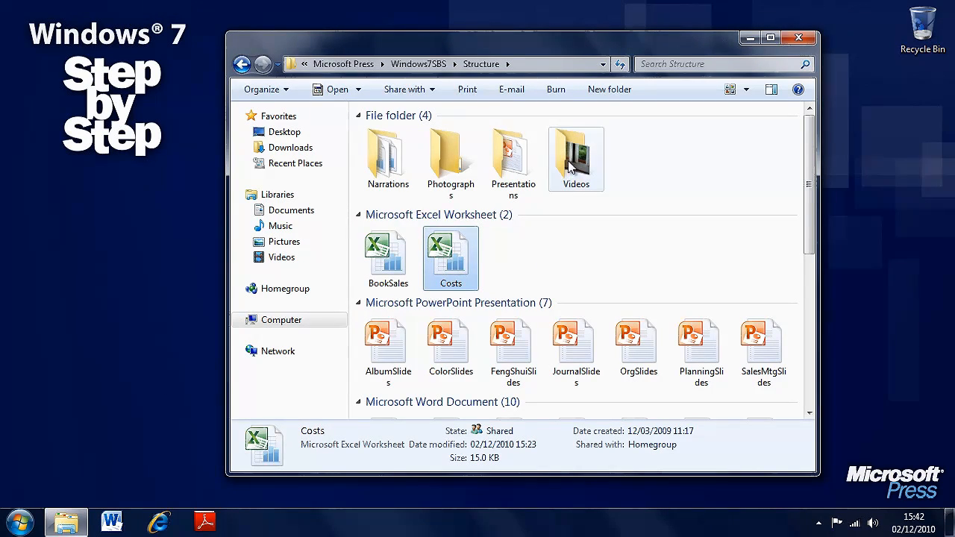
Create a desktop shortcut to the Videos folder and place it below the Step by Step logo
drag(569, 168, 85, 232)
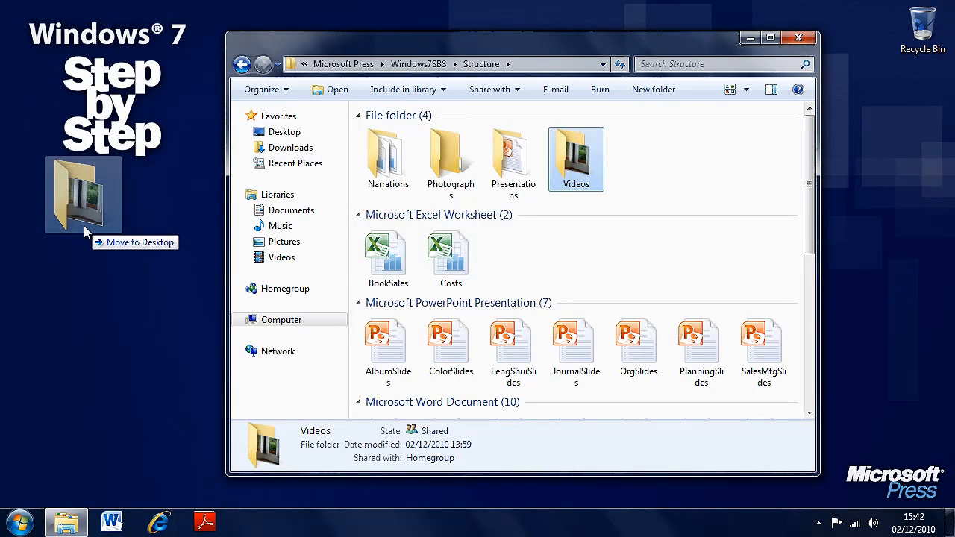
drag(85, 232, 568, 181)
right_click(569, 181)
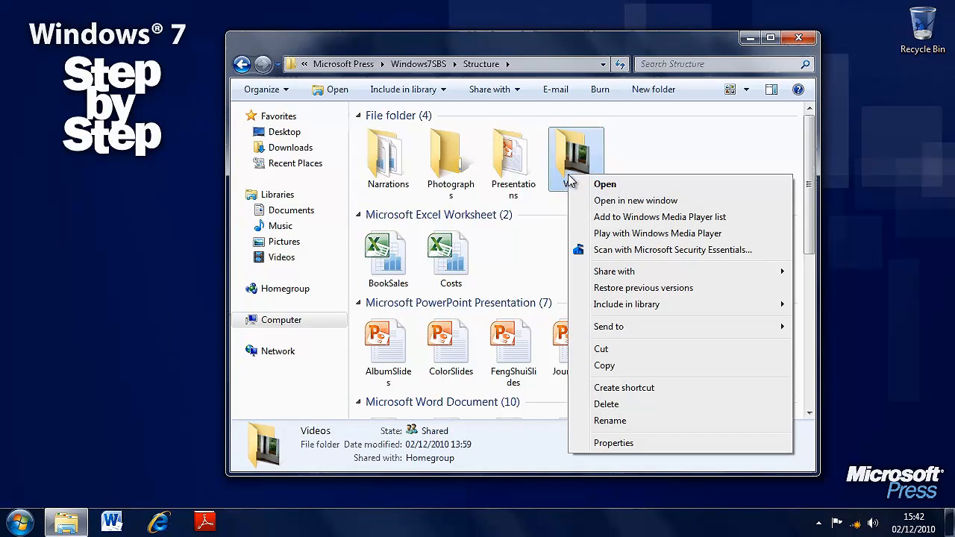
mouse_move(593, 328)
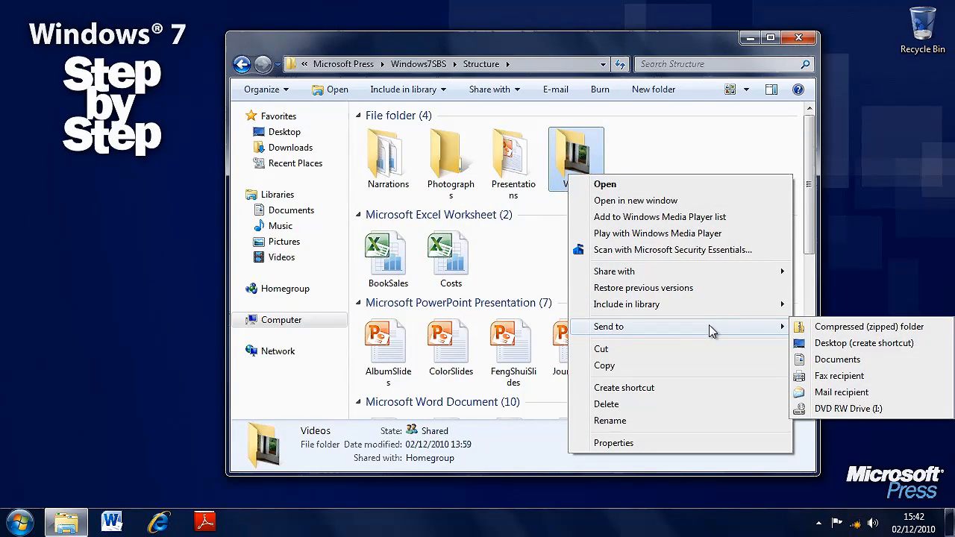
click(828, 344)
drag(25, 30, 128, 230)
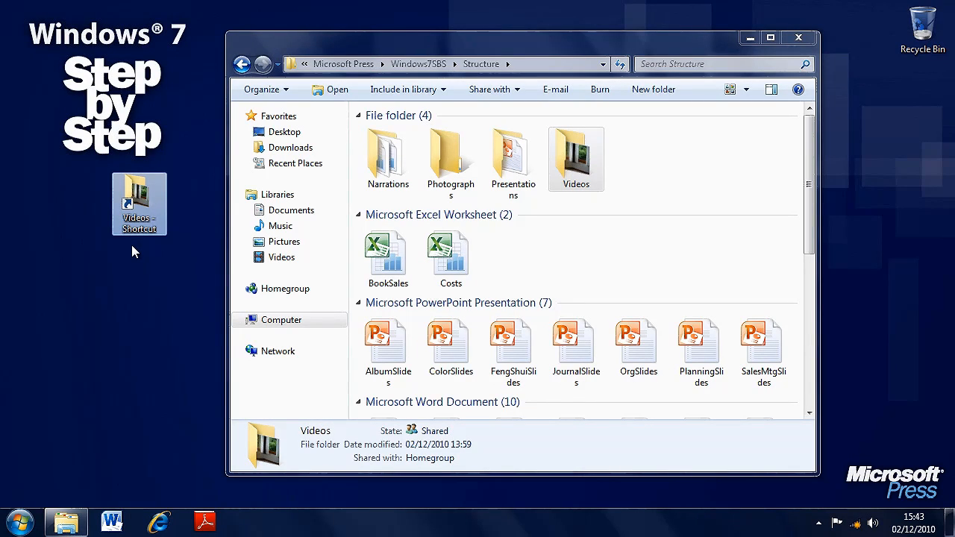
Open the Videos folder through its desktop shortcut and close it, and open the original Videos folder and return to Structure
mouse_move(125, 207)
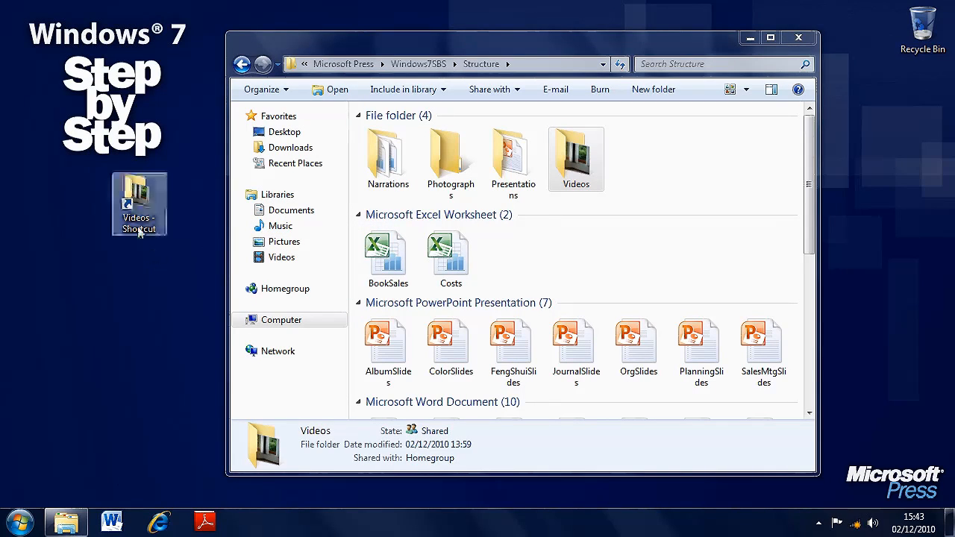
mouse_move(139, 234)
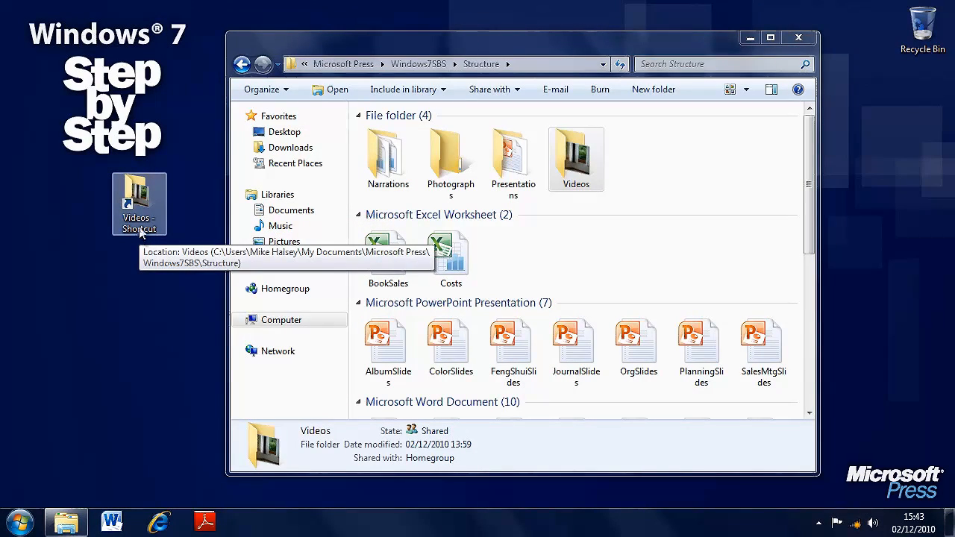
double_click(140, 215)
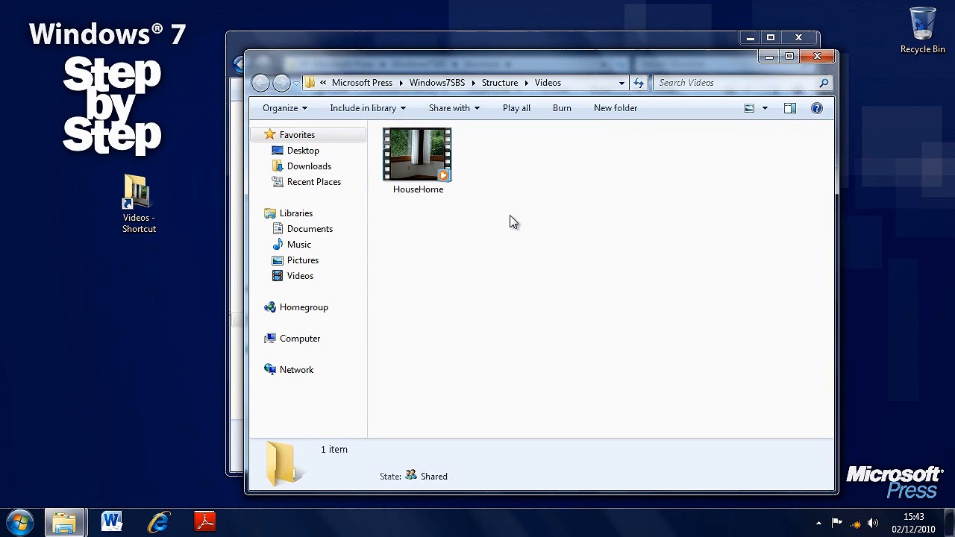
click(817, 56)
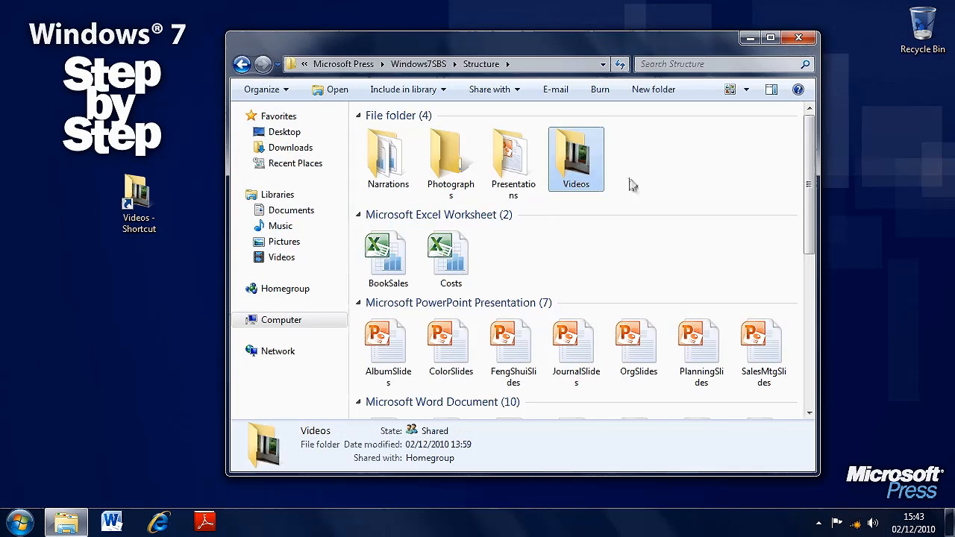
double_click(572, 170)
key(alt+Left)
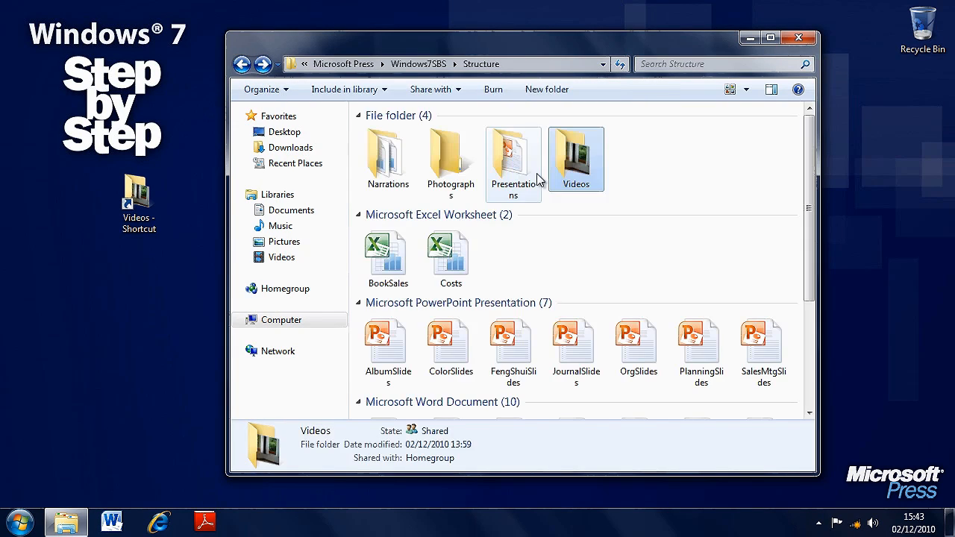
Permanently delete the Videos shortcut from the desktop and clear the selection in the Structure folder
click(140, 224)
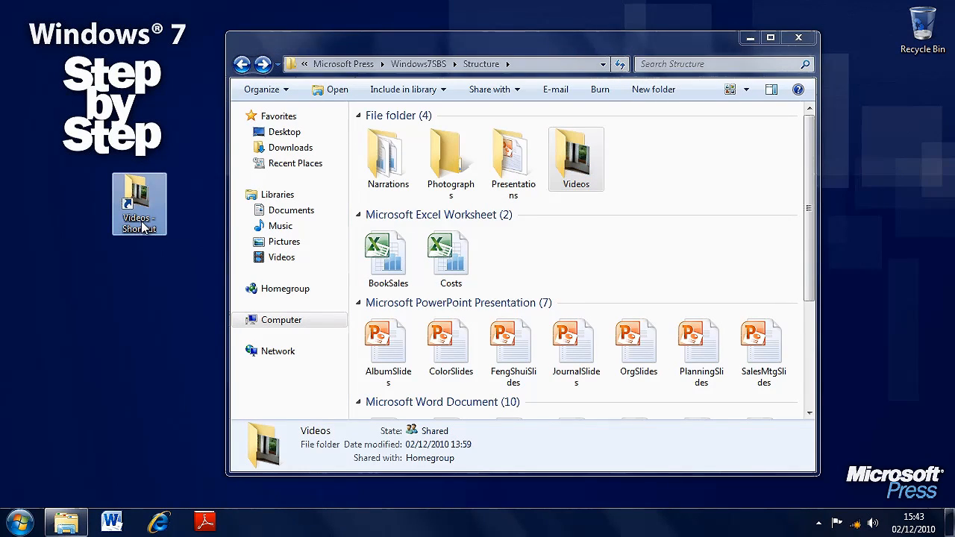
key(Delete)
key(Return)
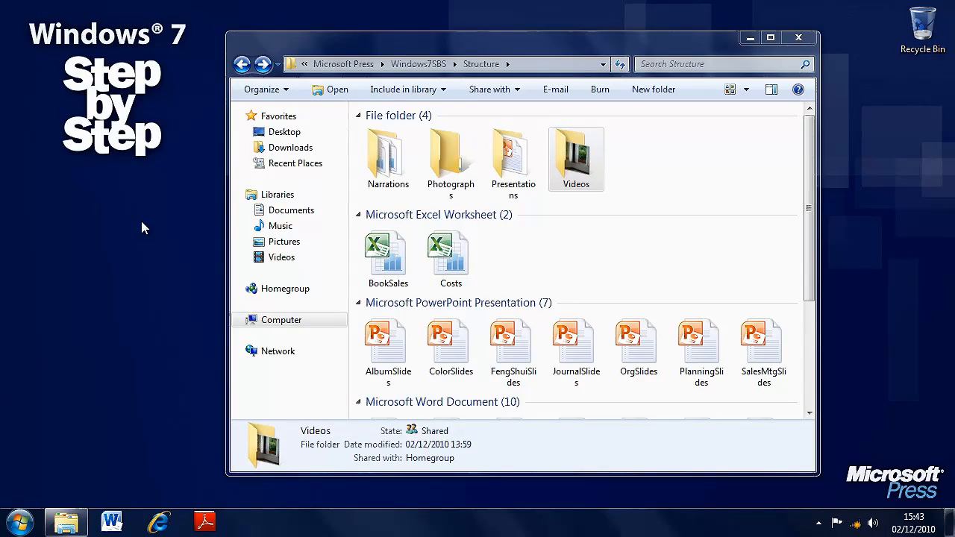
click(531, 254)
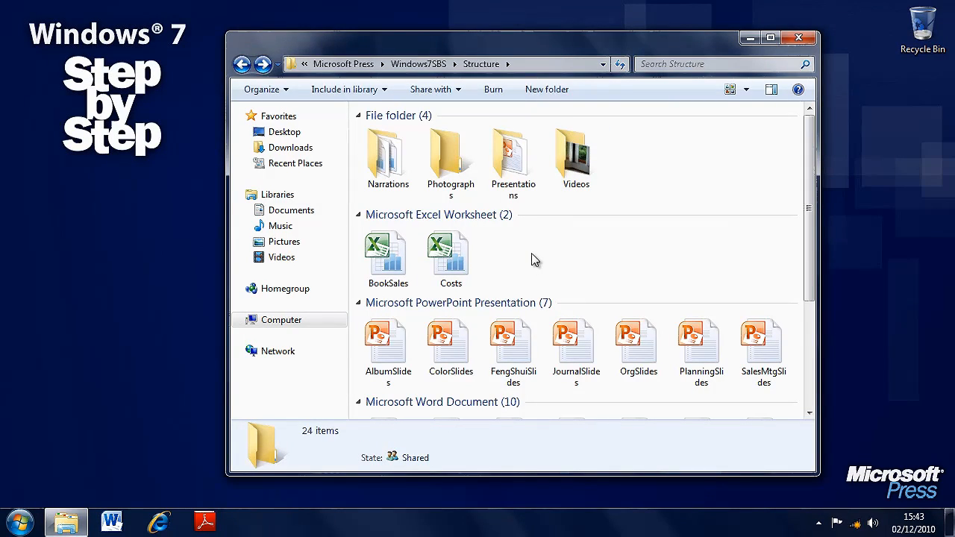